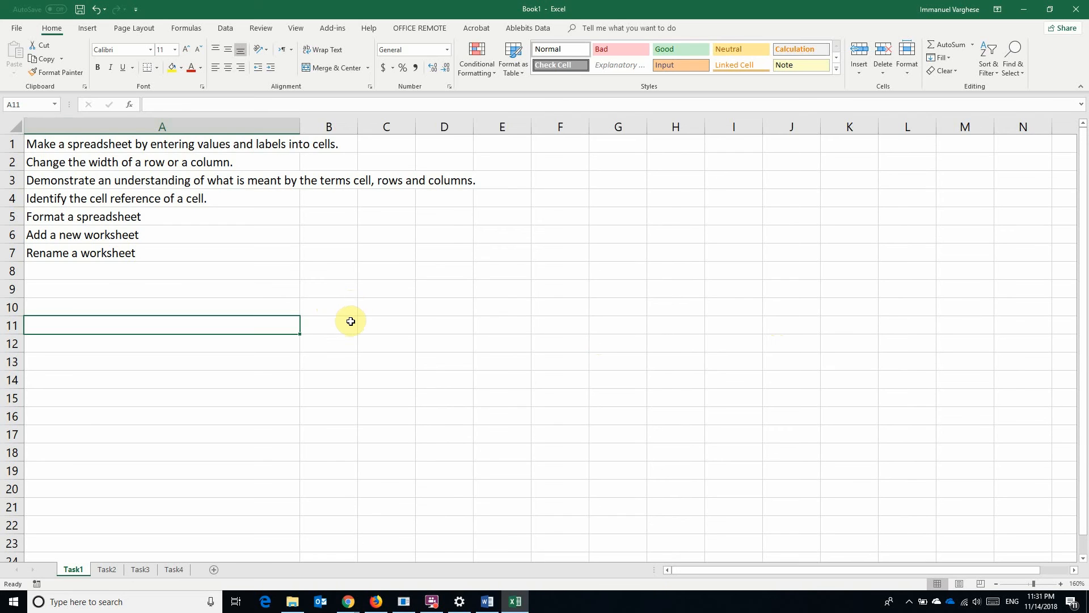
Select columns B and C, then rows 9, 10 and 11, by their headers
click(339, 125)
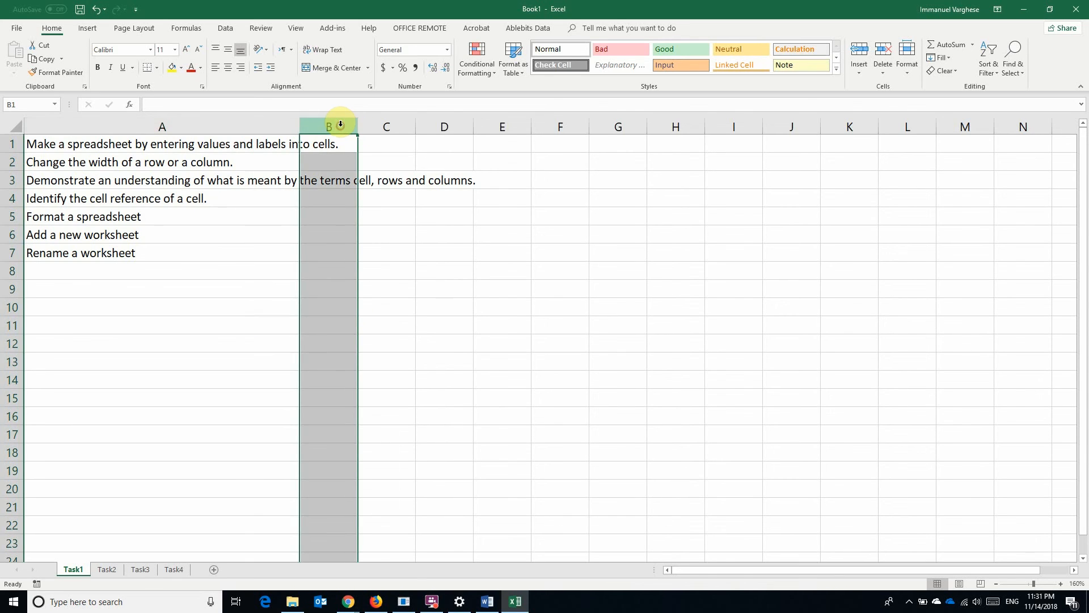
click(397, 124)
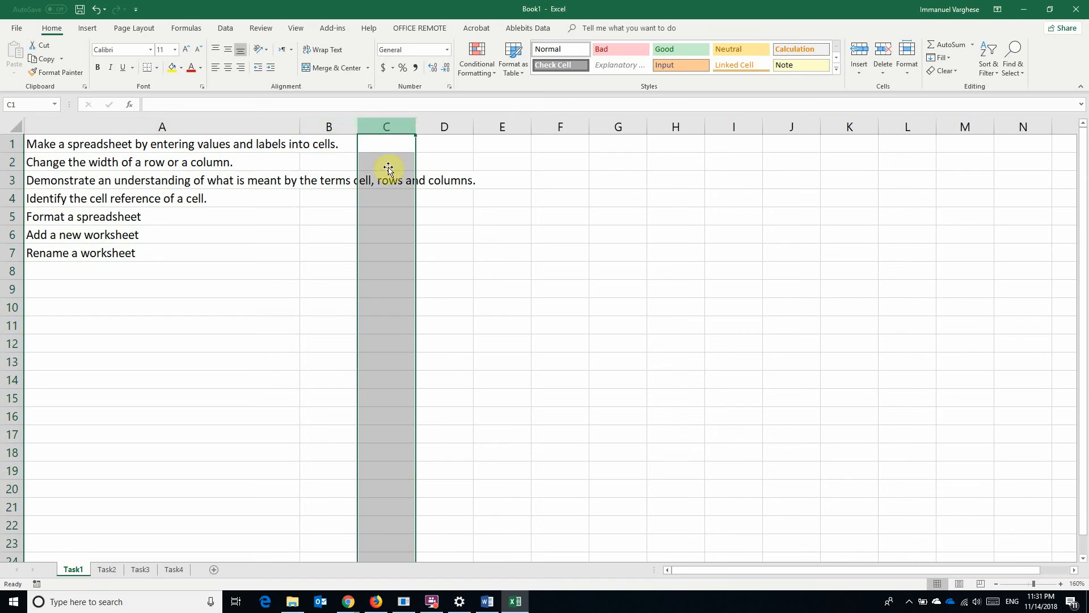
click(12, 293)
click(12, 306)
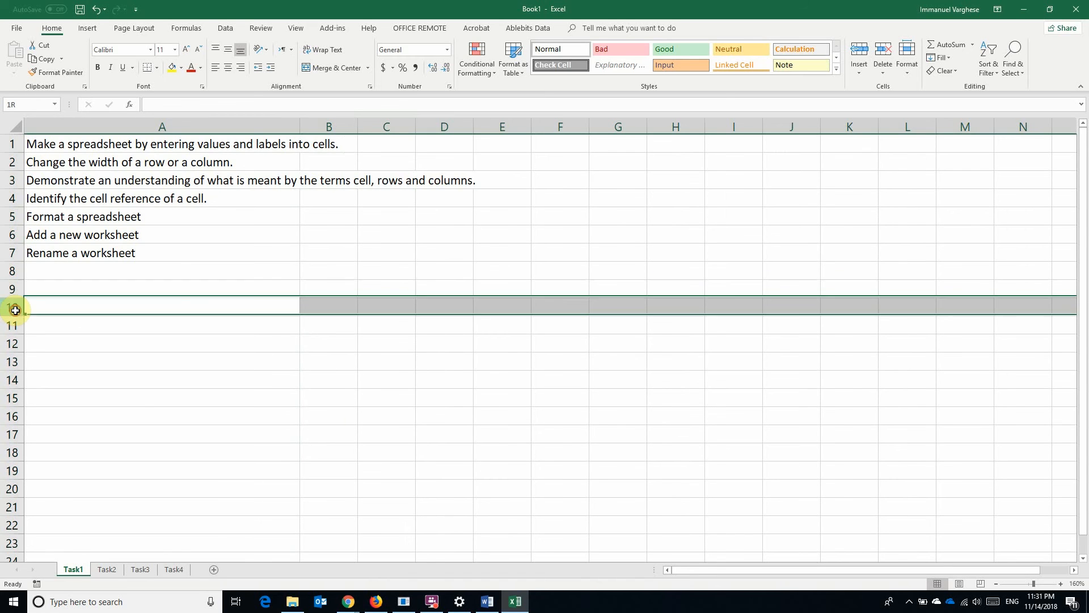
click(12, 325)
Enter 'Column' in cell B9 and 'Row' in cell B10
click(338, 293)
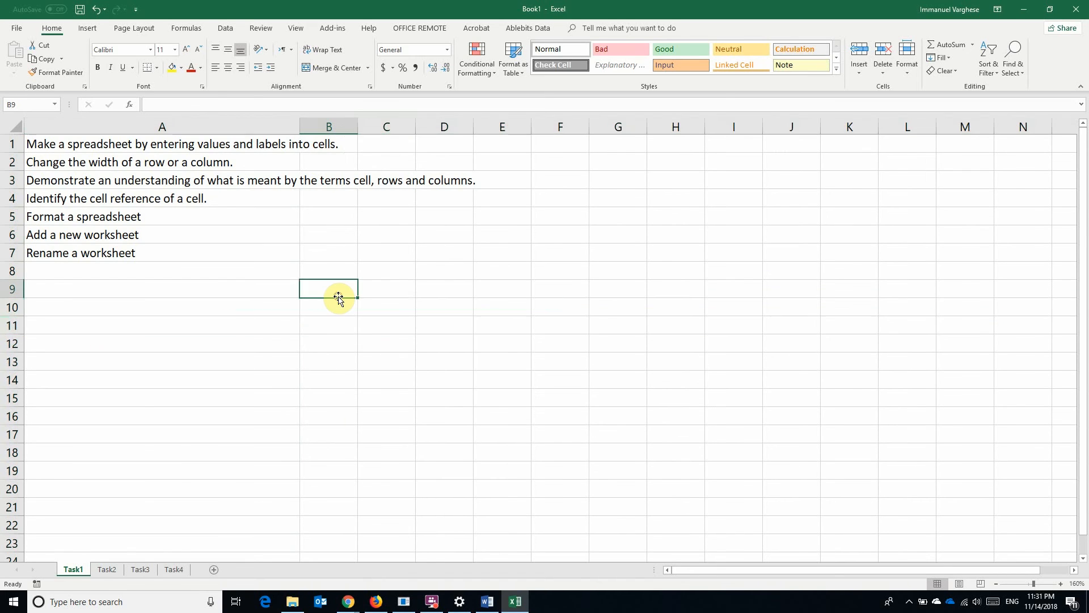
text(Column)
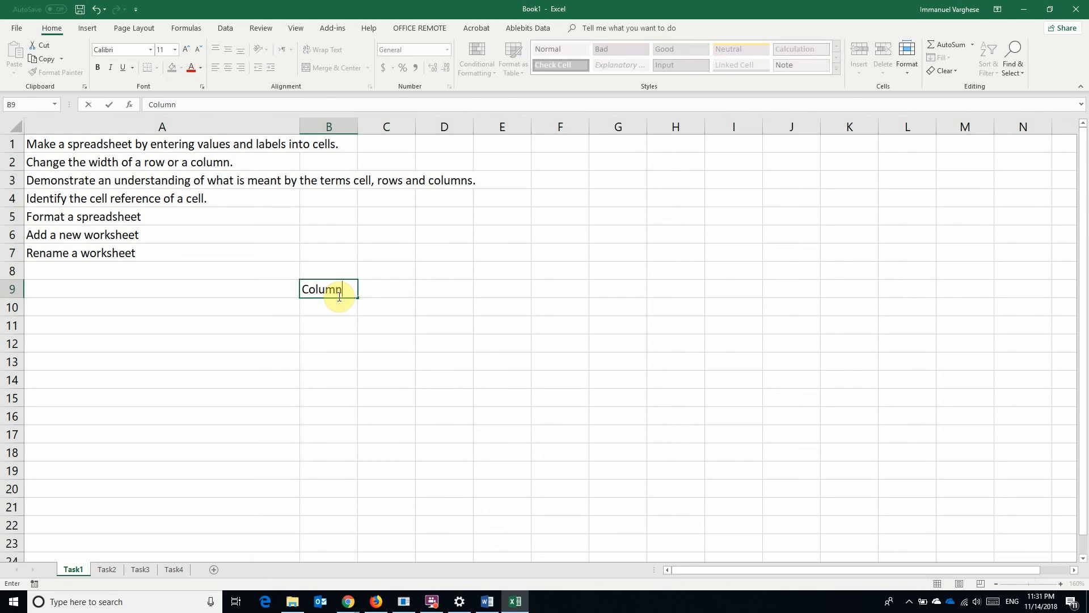
key(Return)
text(Row)
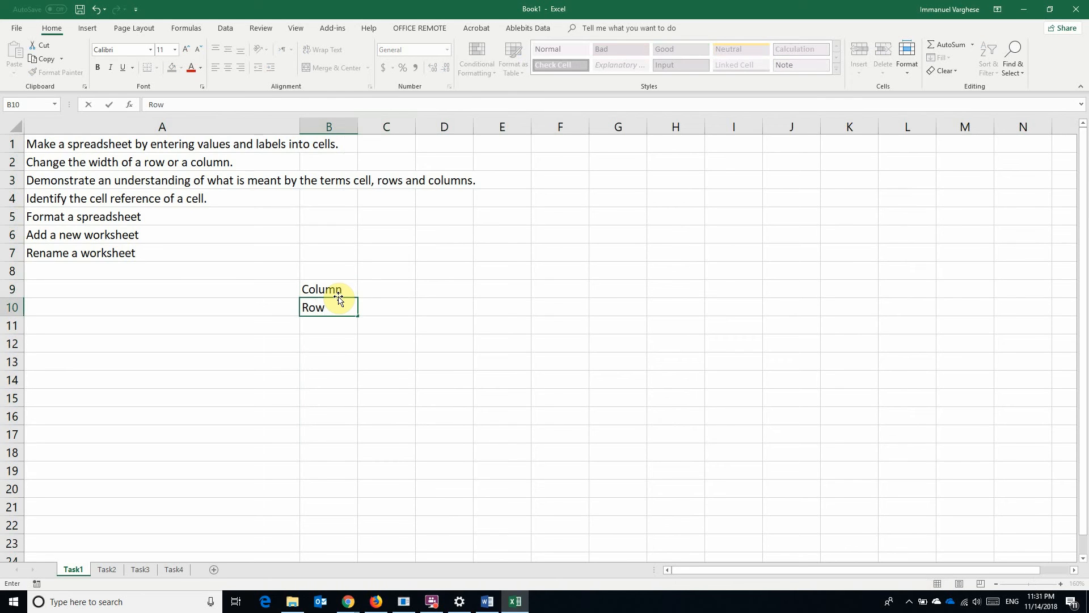
click(389, 292)
Select column B, row 10, column D and row 12 in turn, deselecting between them
click(331, 128)
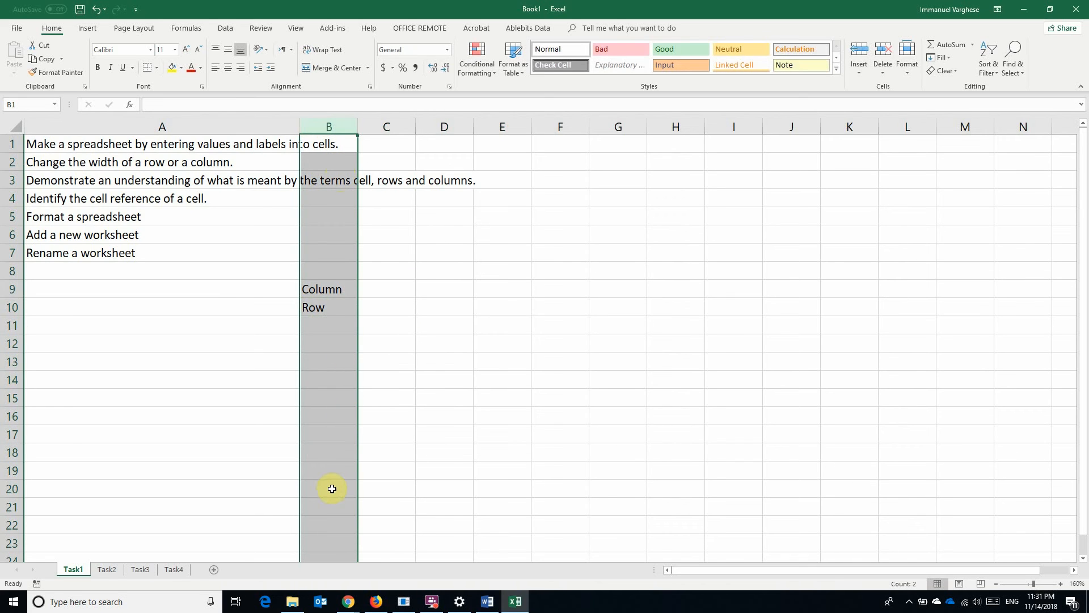
click(260, 362)
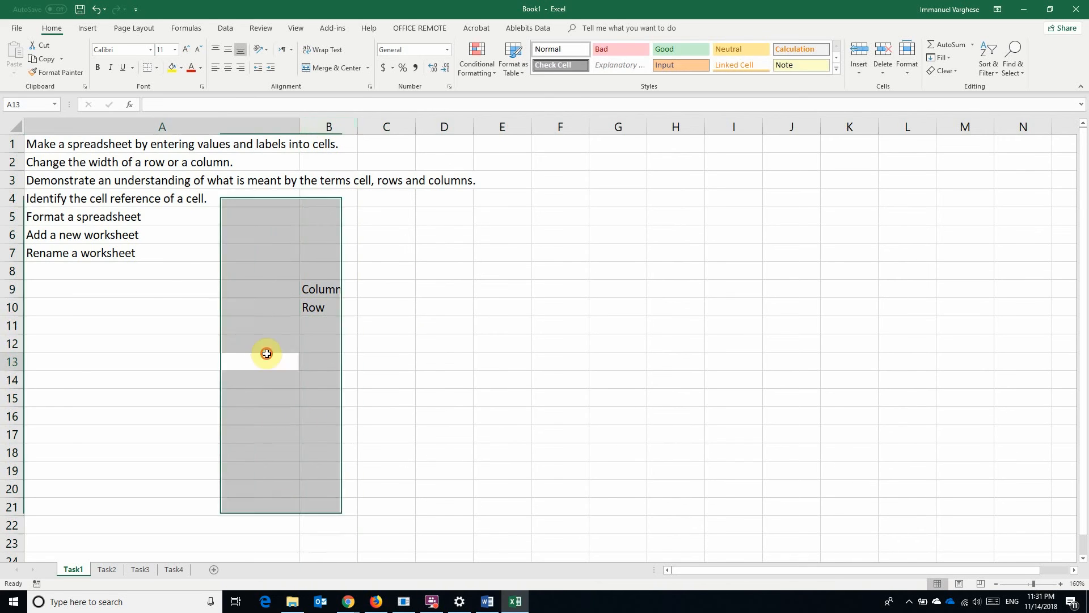
click(19, 308)
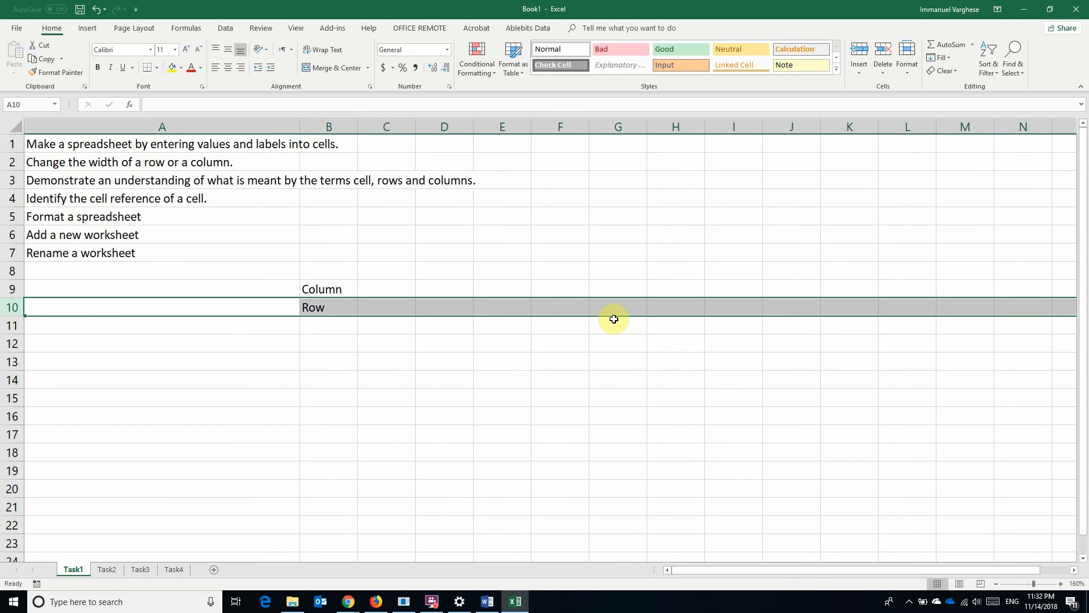
click(587, 357)
click(445, 127)
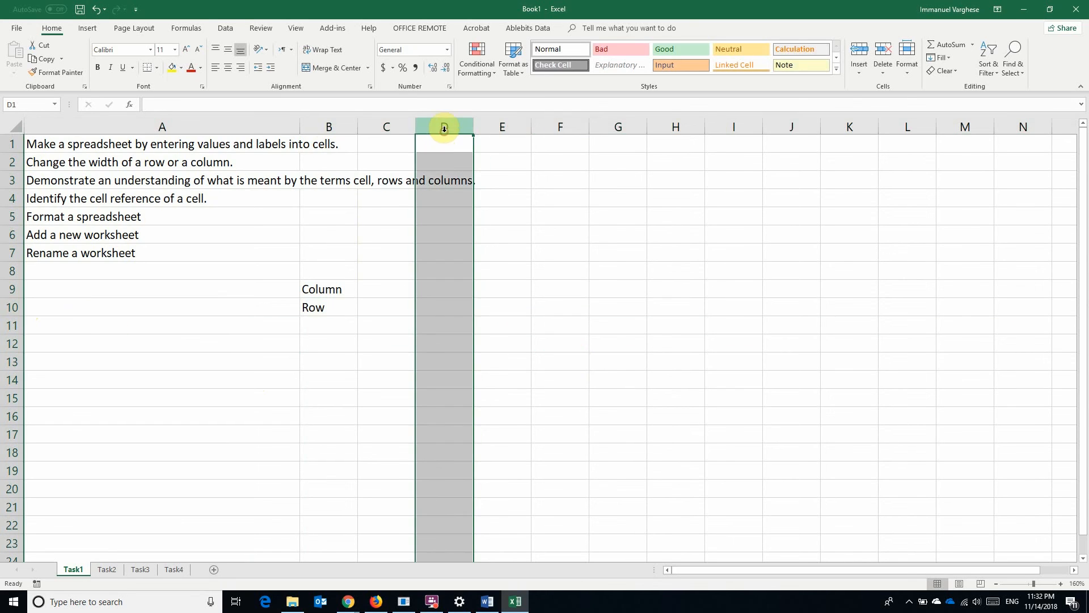
click(6, 344)
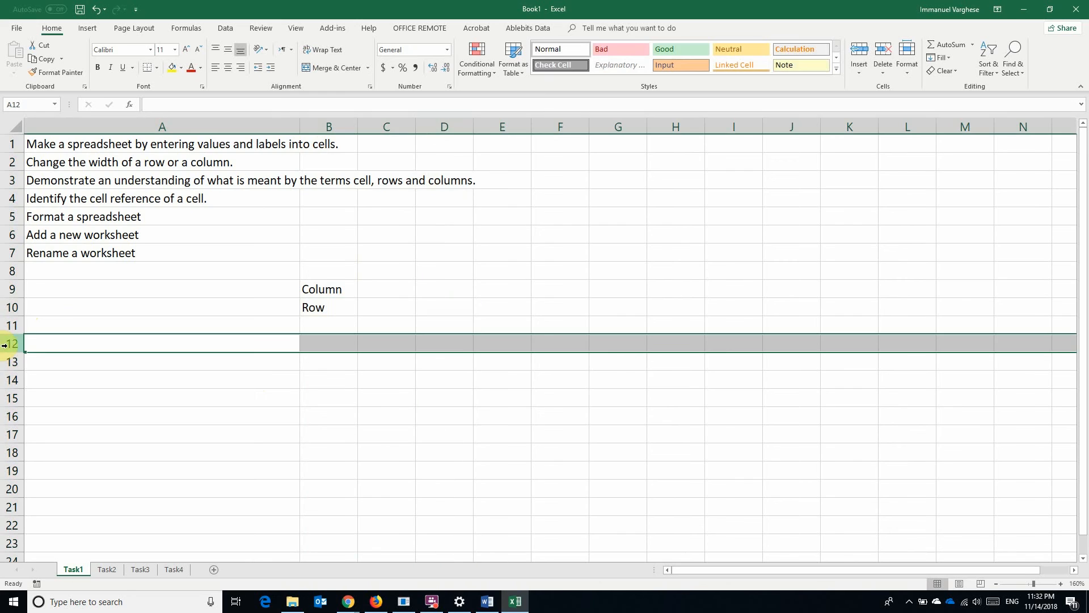
click(249, 381)
Select cells C10, D10, D12 and A13 one after another
click(397, 310)
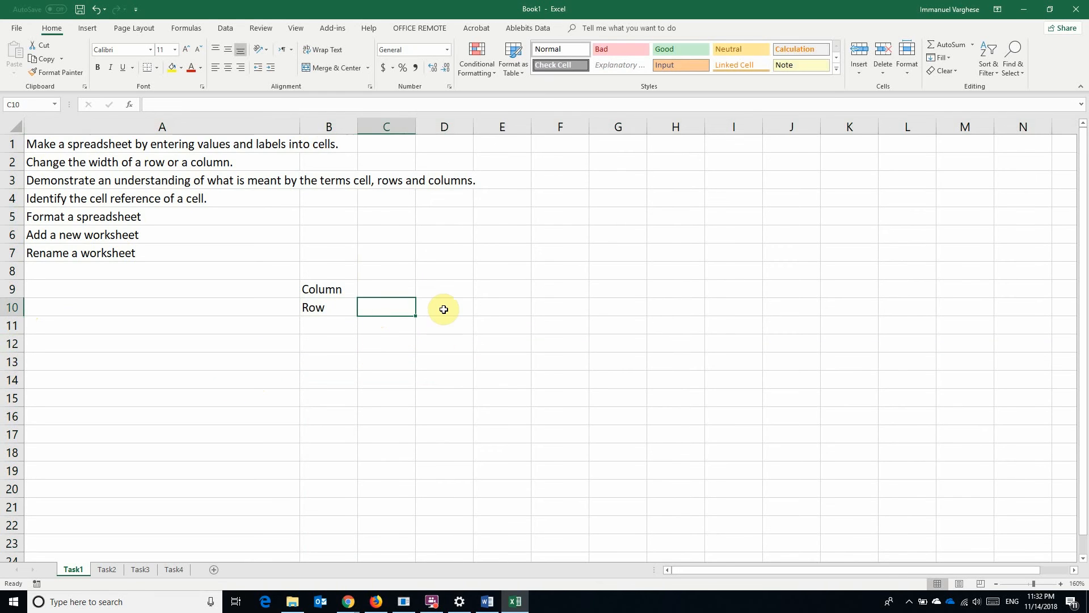
click(443, 309)
click(441, 342)
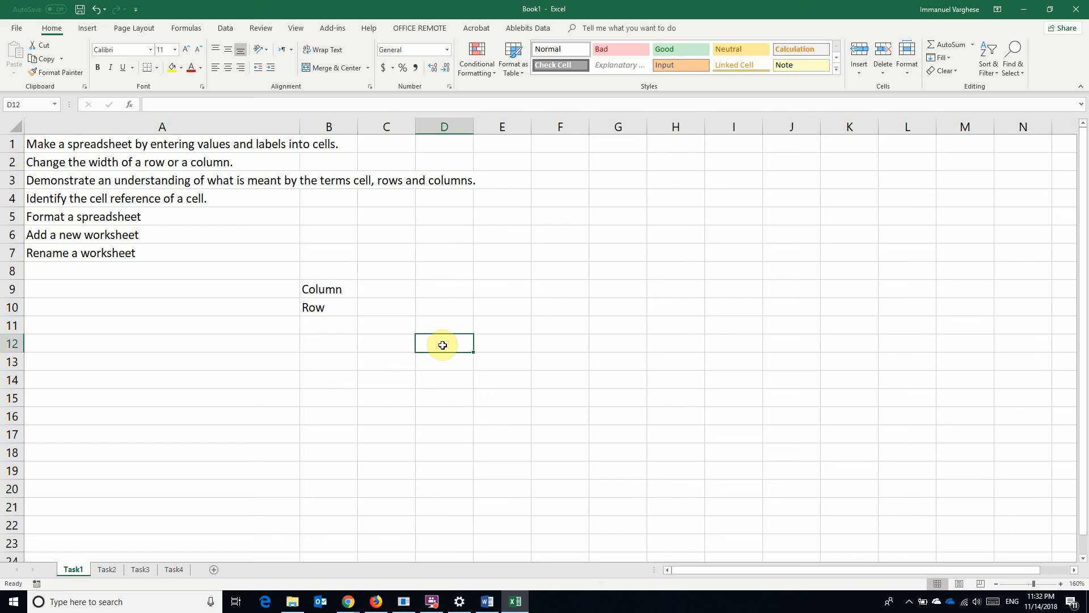
click(209, 368)
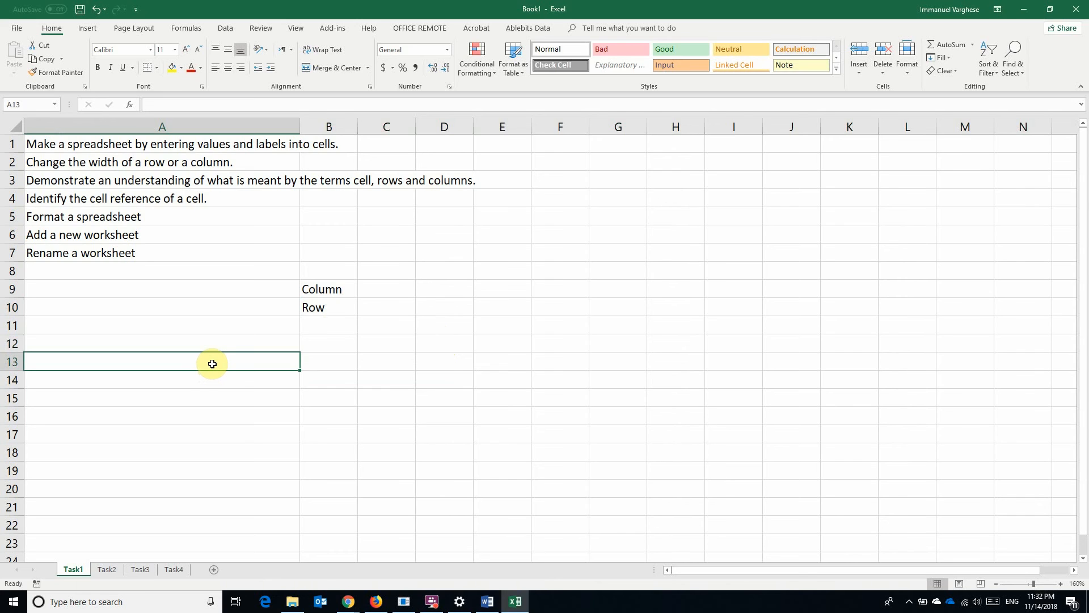
Delete the contents of A9:C11, then select cells A2 and A7
drag(299, 283, 361, 335)
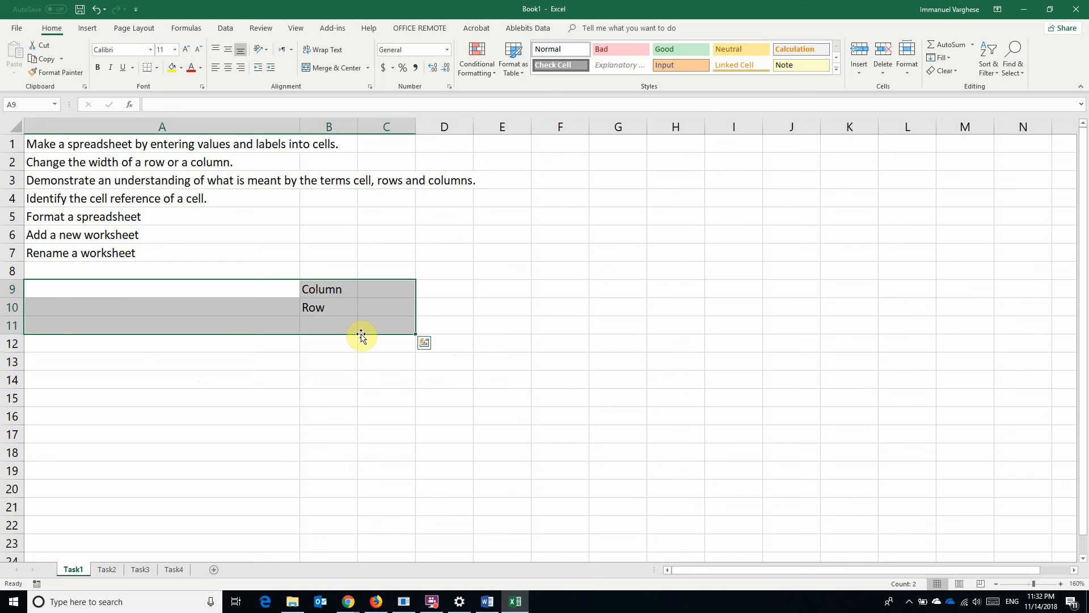
key(Delete)
click(326, 358)
click(51, 163)
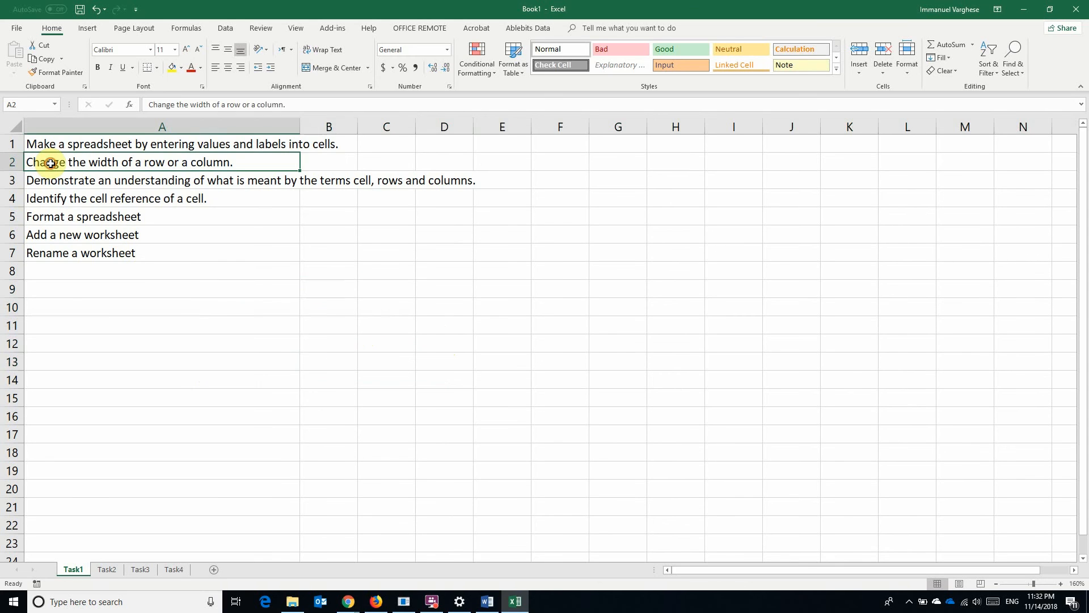
click(223, 253)
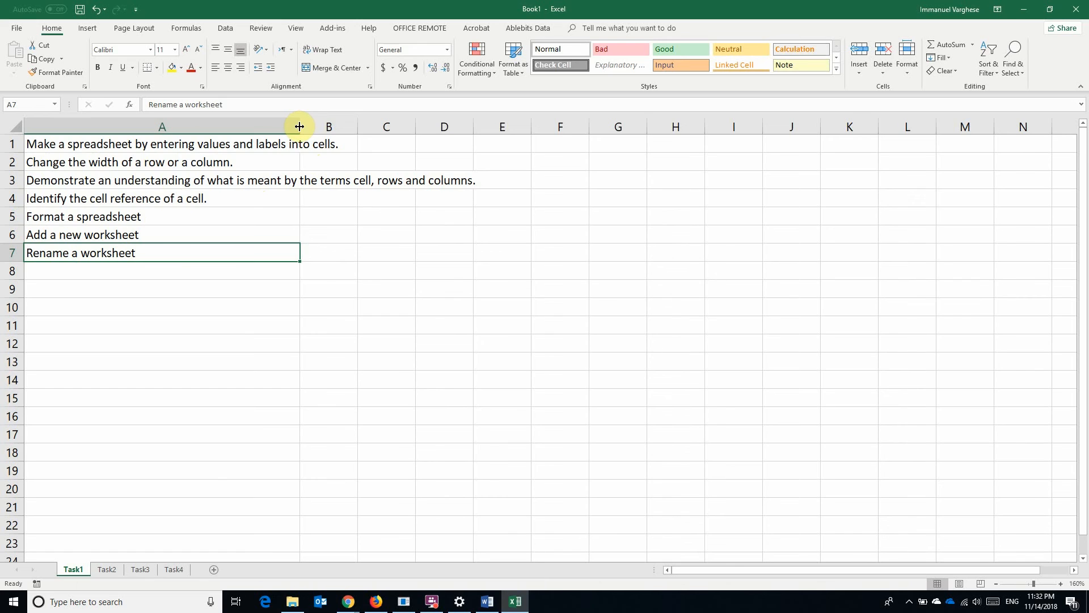
Widen column A to fit its longest sentence, widen column B, and make row 9 taller
drag(300, 124, 511, 131)
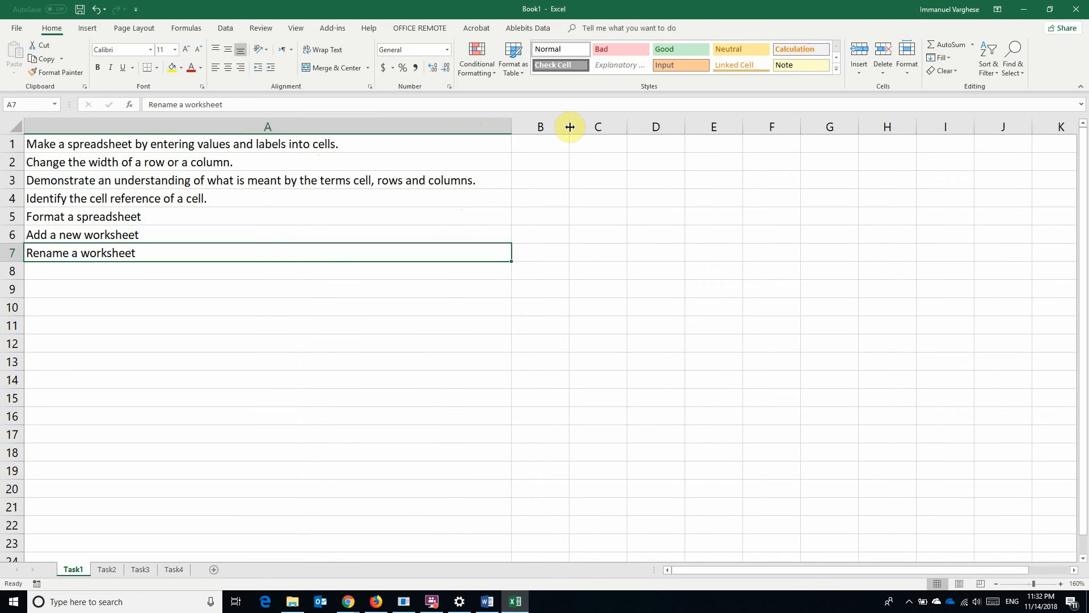
drag(571, 127, 622, 126)
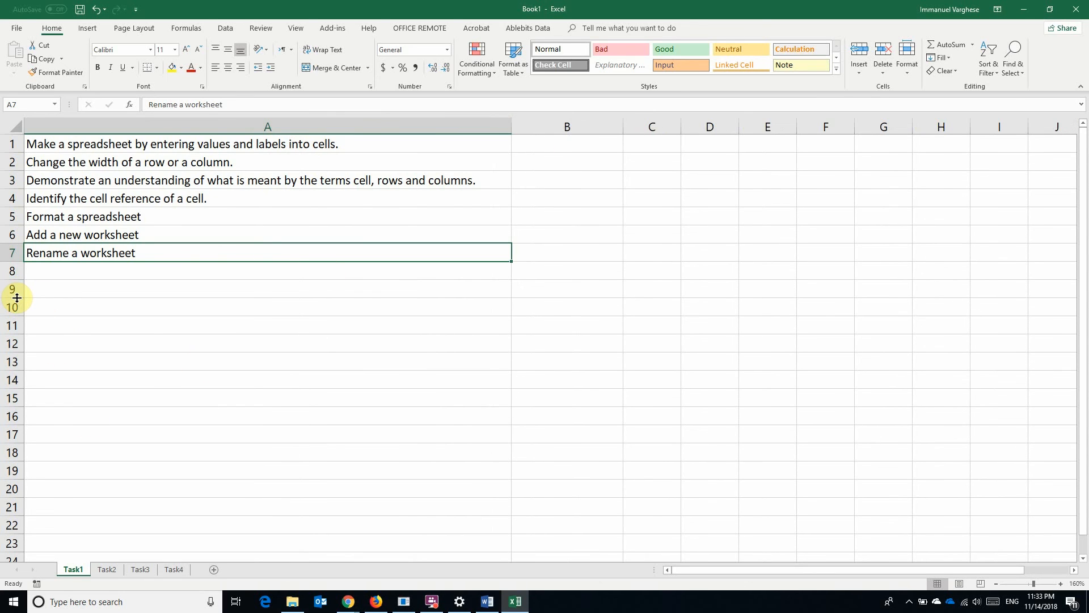
drag(17, 298, 19, 325)
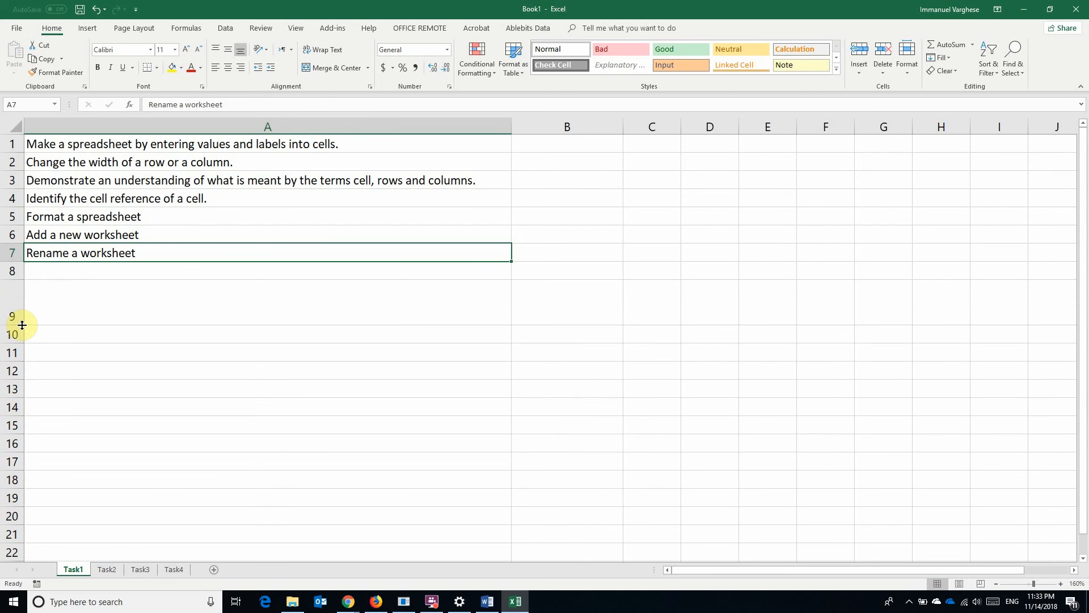
click(284, 329)
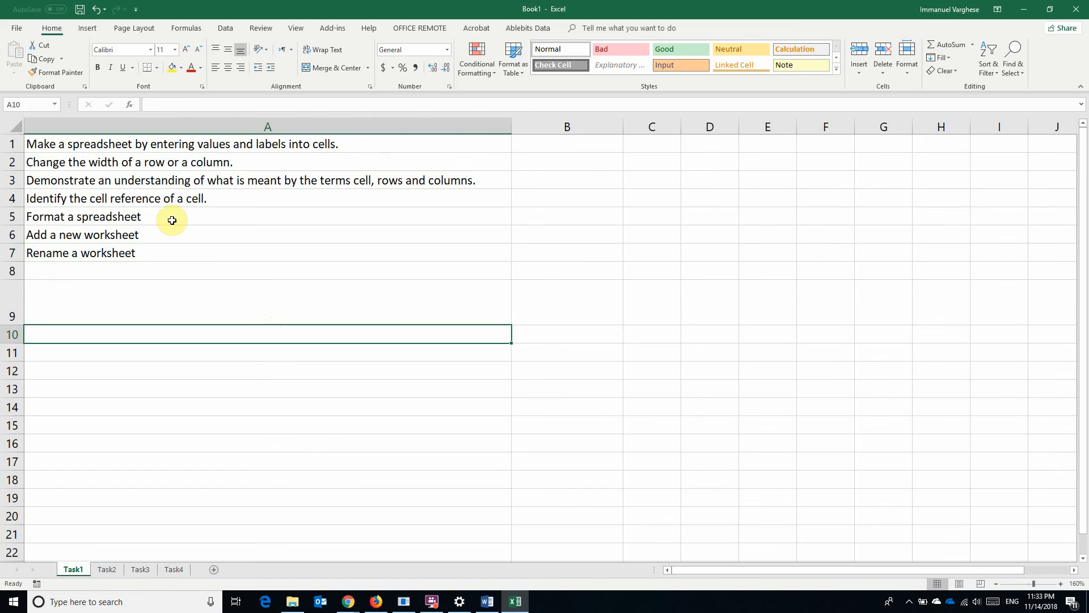
click(335, 147)
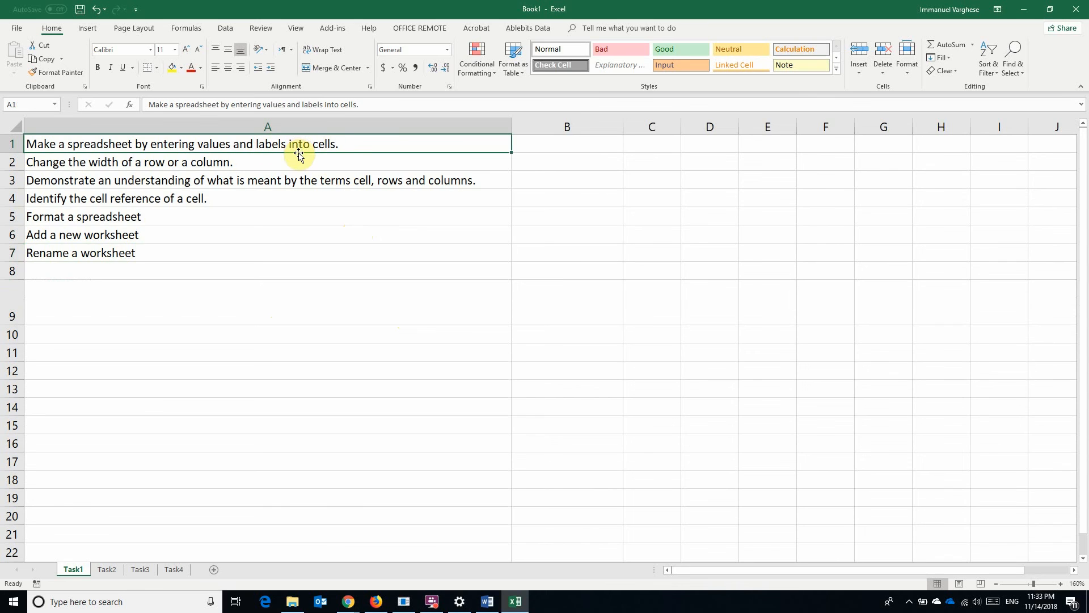
Format cell A5 'Format a spreadsheet' as dark red, 28 pt Abadi Extra Light
click(132, 218)
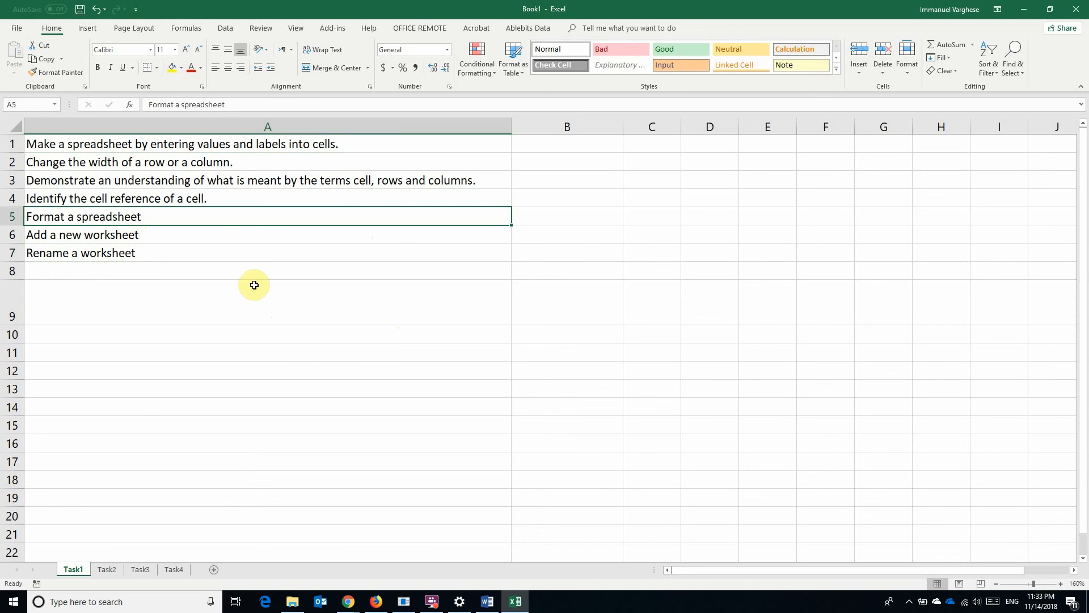
click(200, 69)
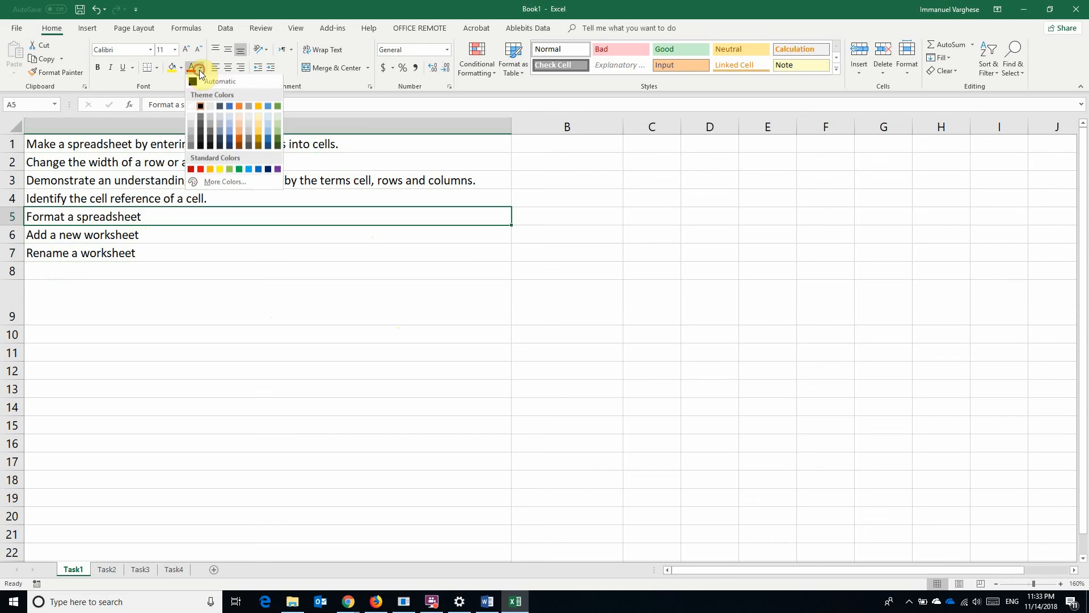
click(192, 168)
click(174, 51)
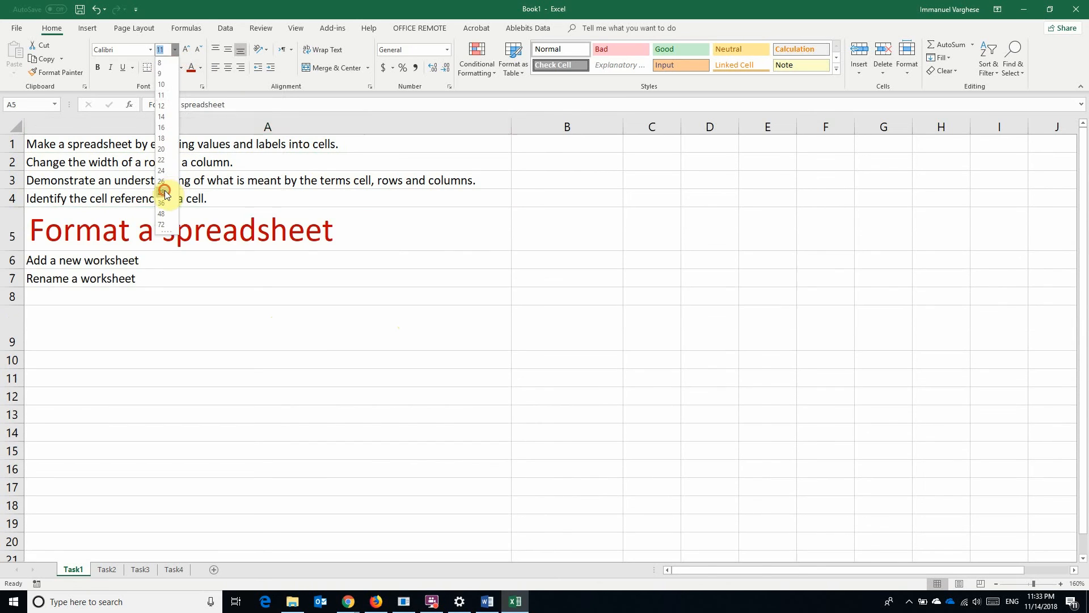
click(163, 192)
click(151, 50)
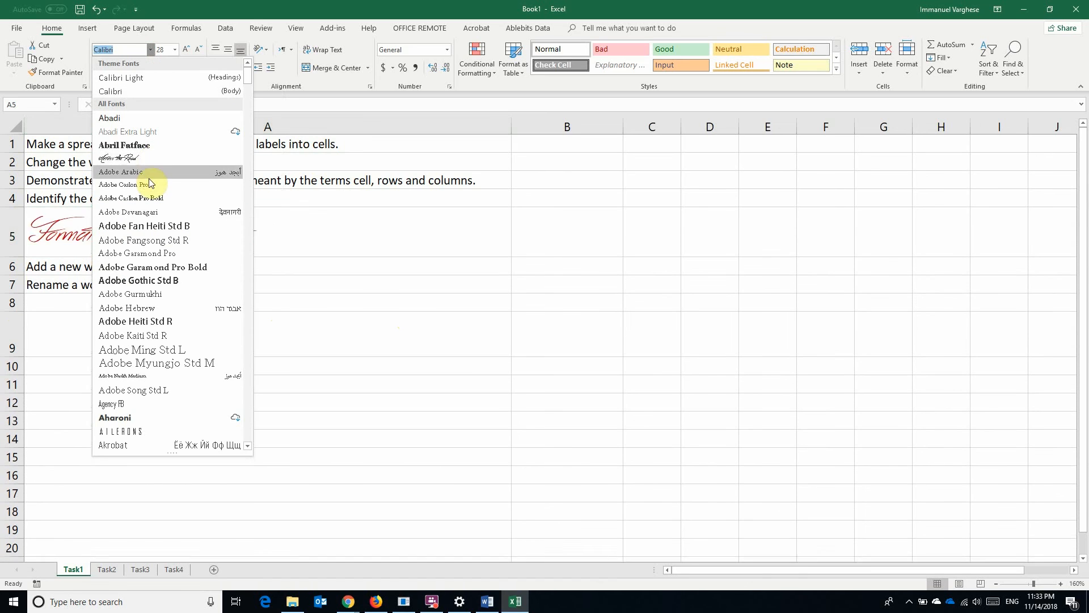
click(145, 134)
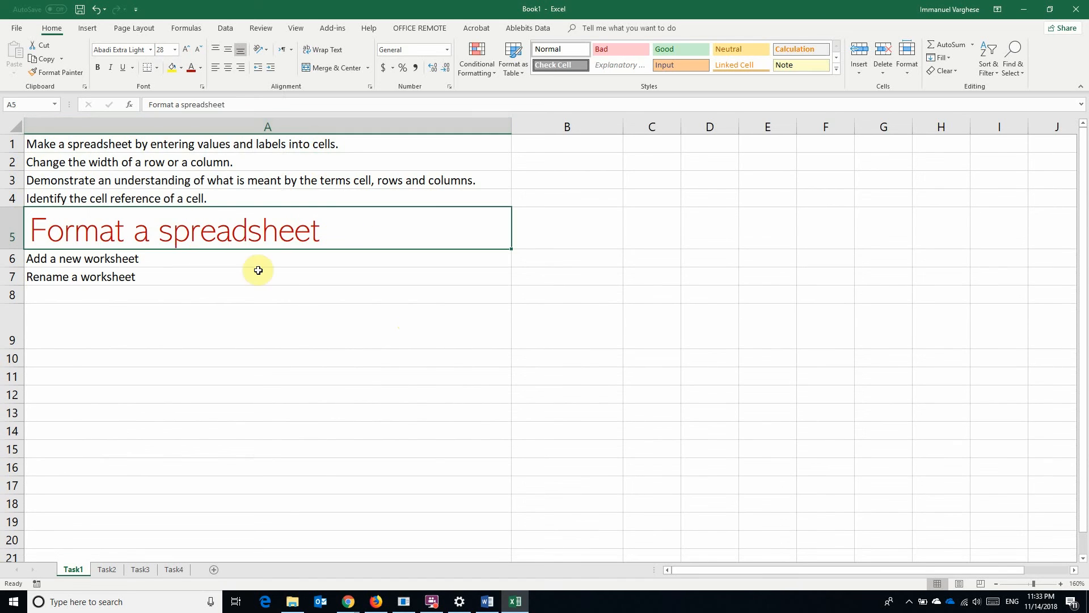
click(267, 296)
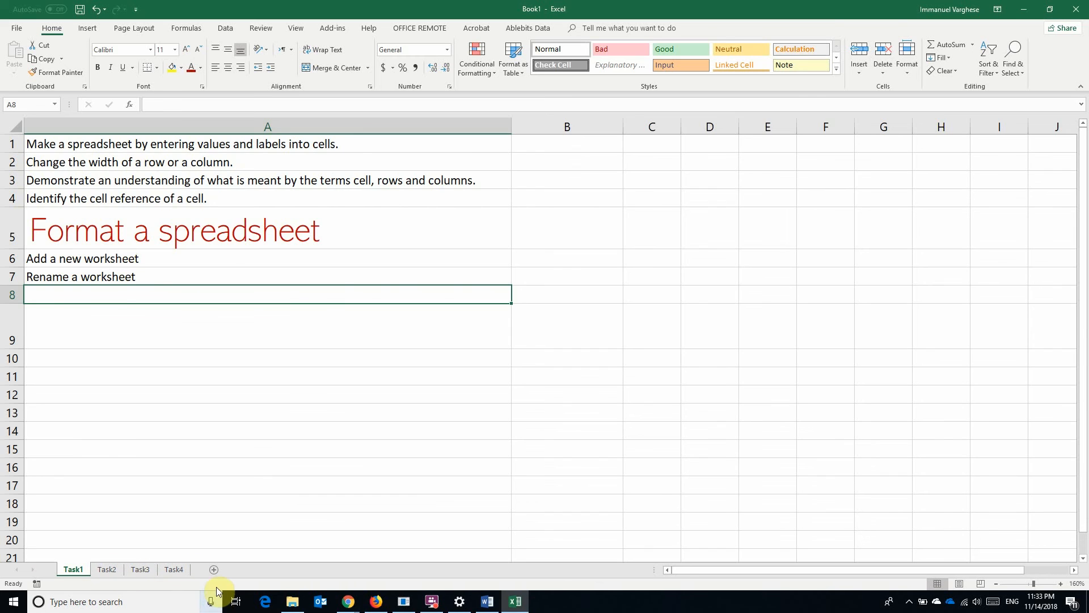
Add a new worksheet after Task1 and rename it from Sheet5 to NewSheet
click(214, 569)
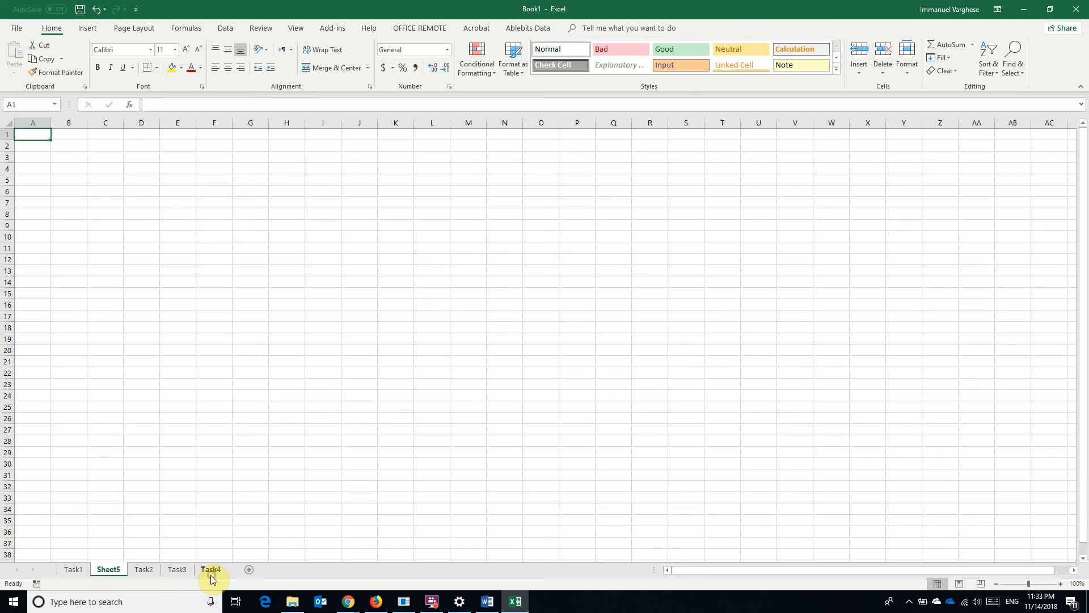
double_click(104, 571)
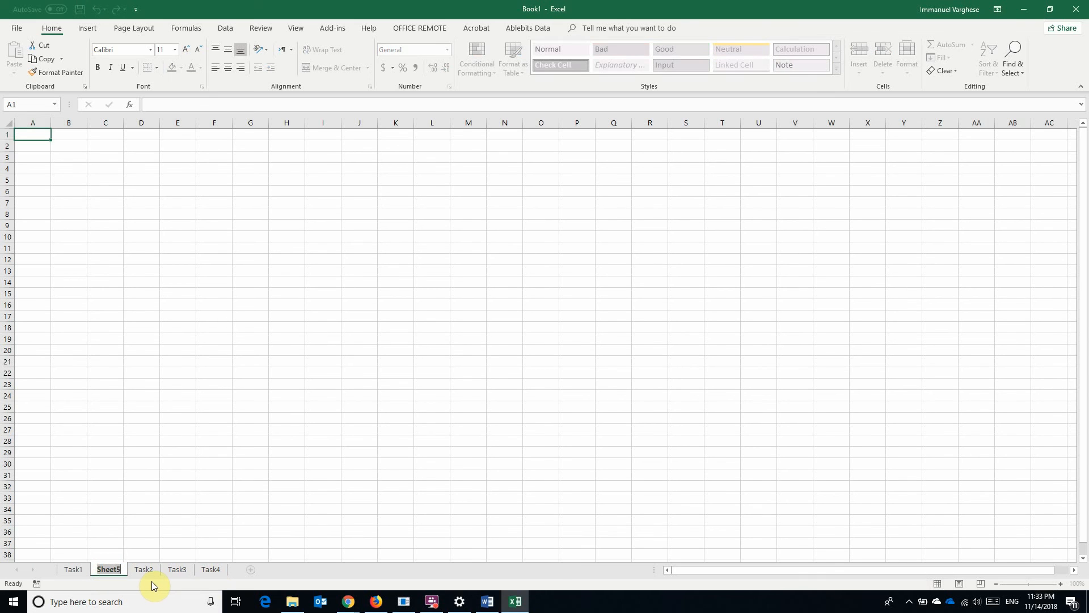
text(NewSheet)
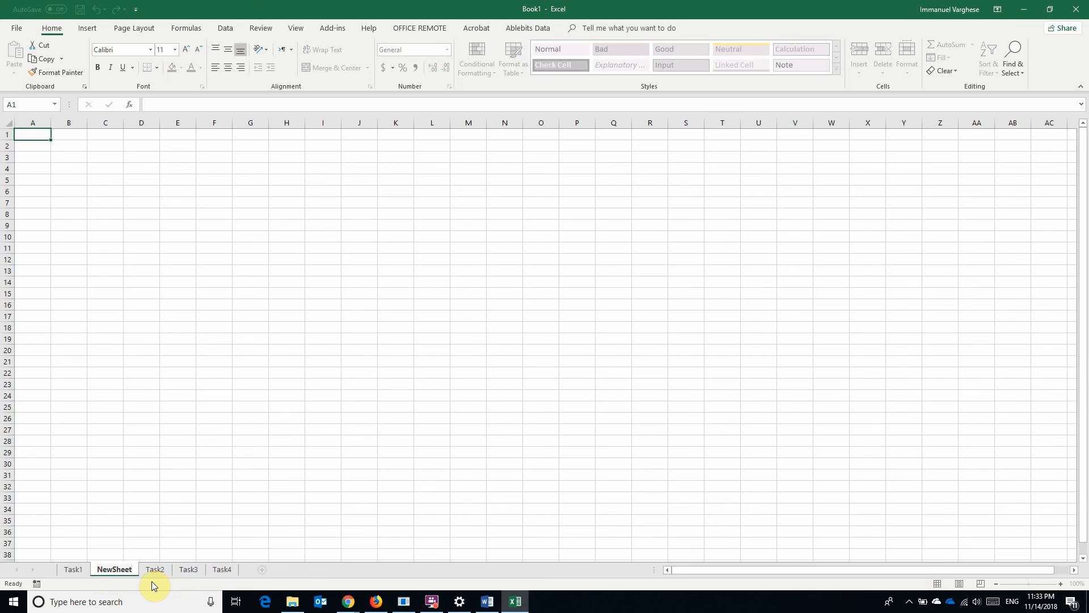
click(171, 495)
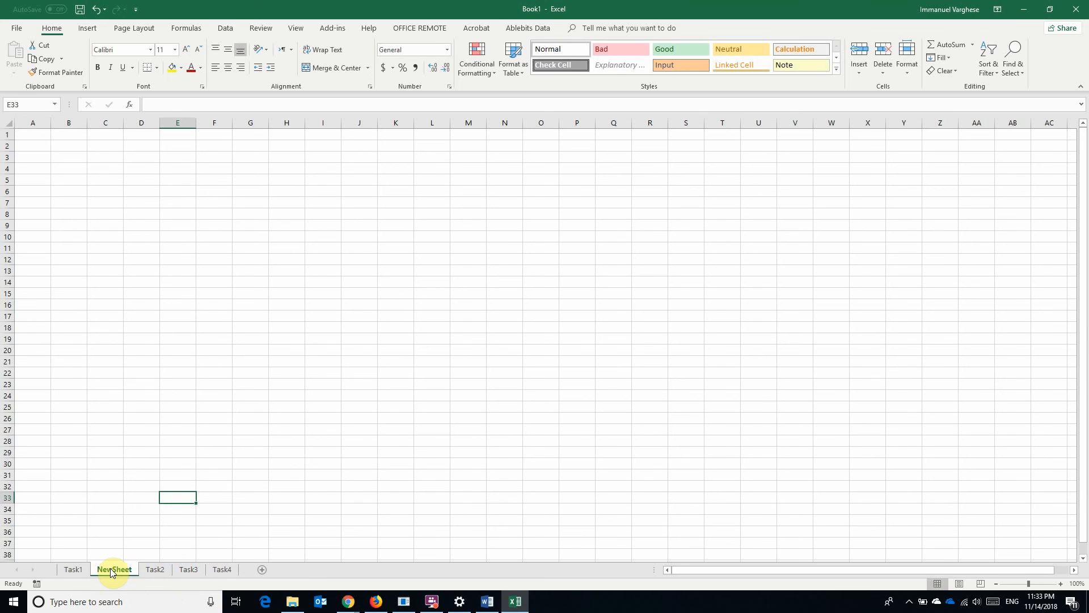
Rename the NewSheet sheet to 'EXample 1'
right_click(113, 571)
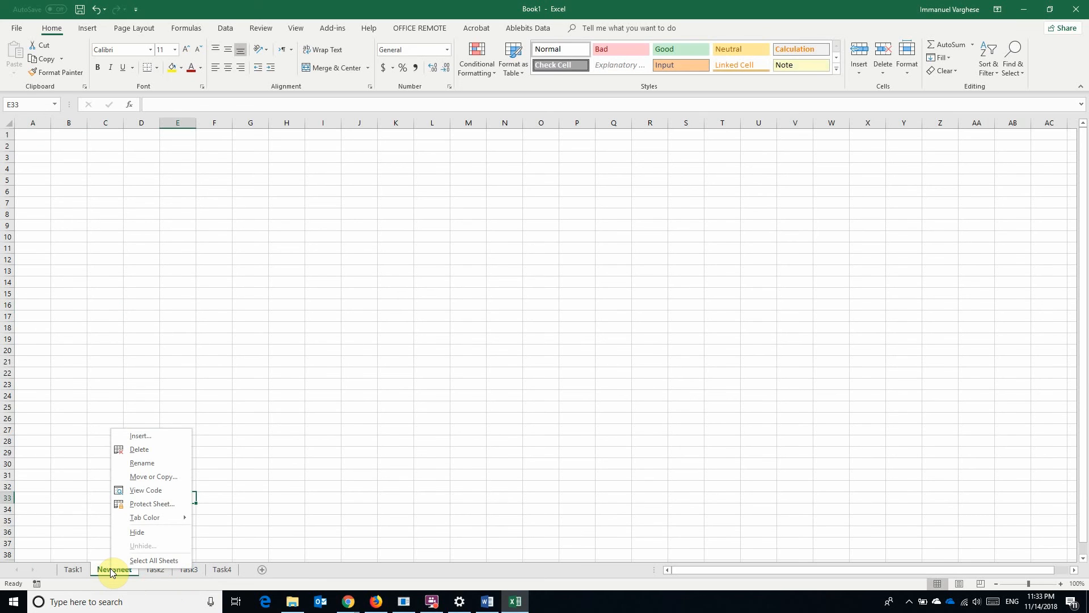
click(142, 463)
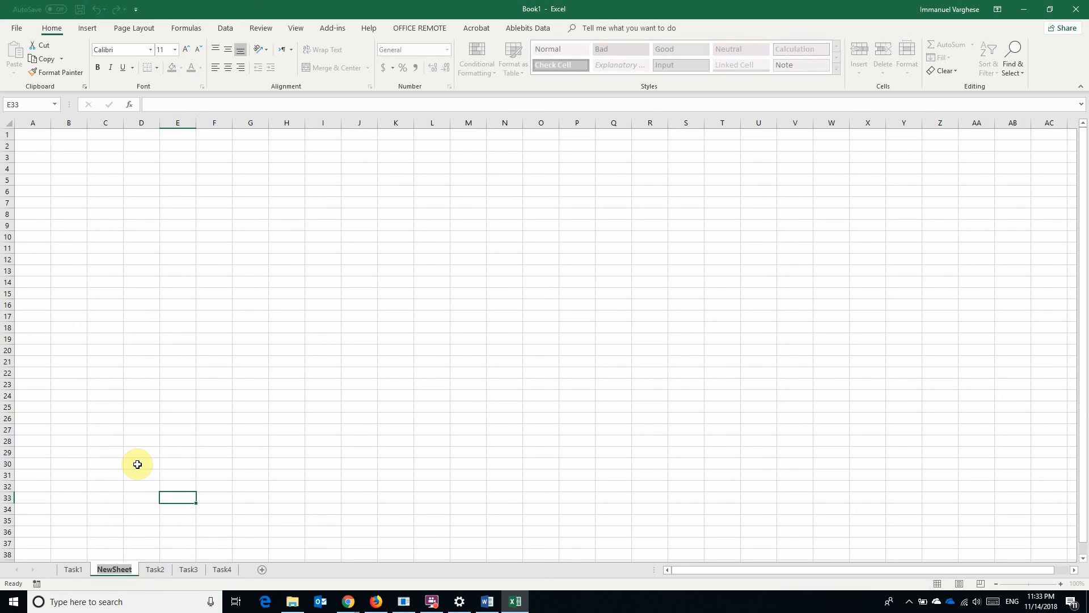
text(EXample)
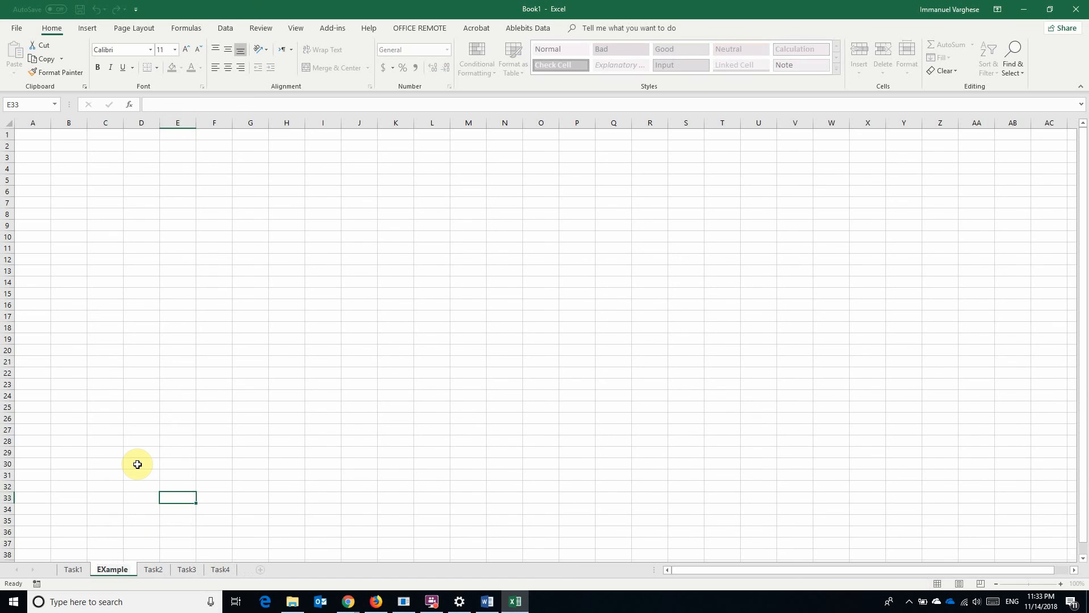
text( 1)
key(Return)
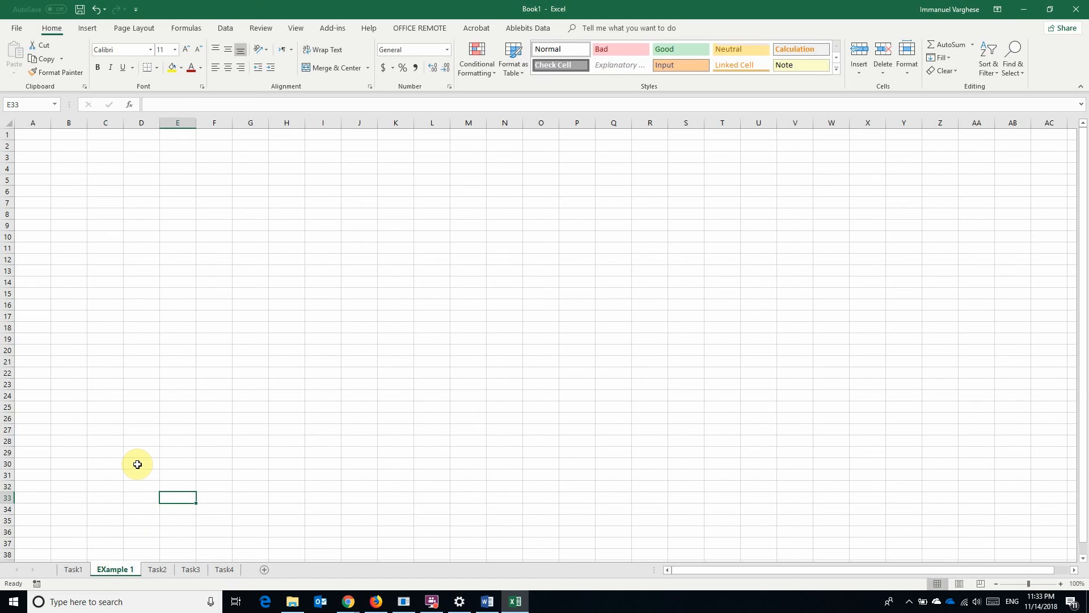
Give the EXample 1 tab a red colour and return to the Task1 sheet
right_click(109, 569)
mouse_move(136, 518)
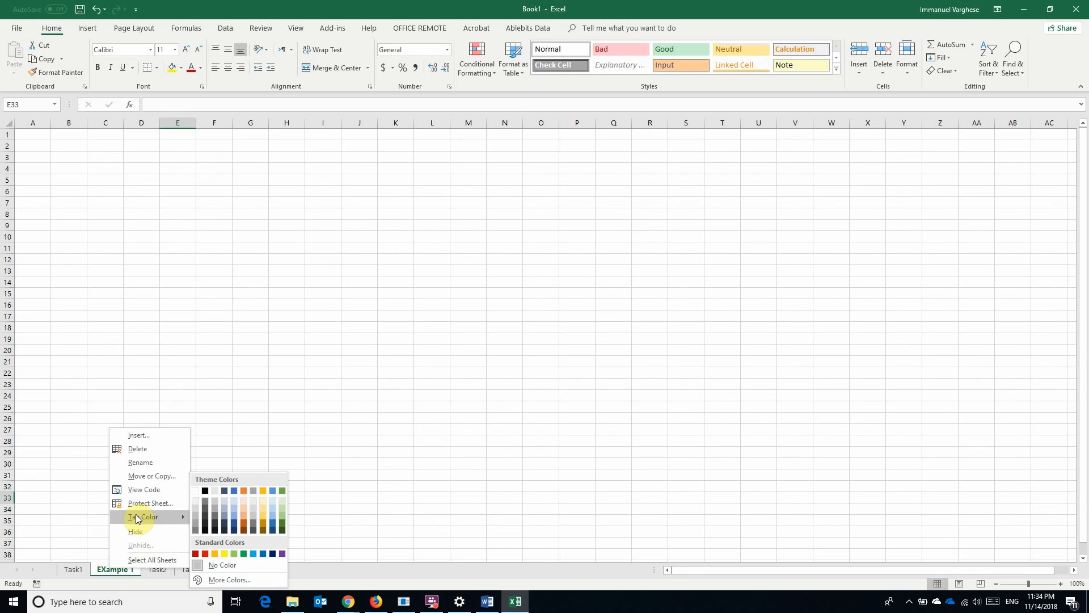
click(196, 553)
click(74, 569)
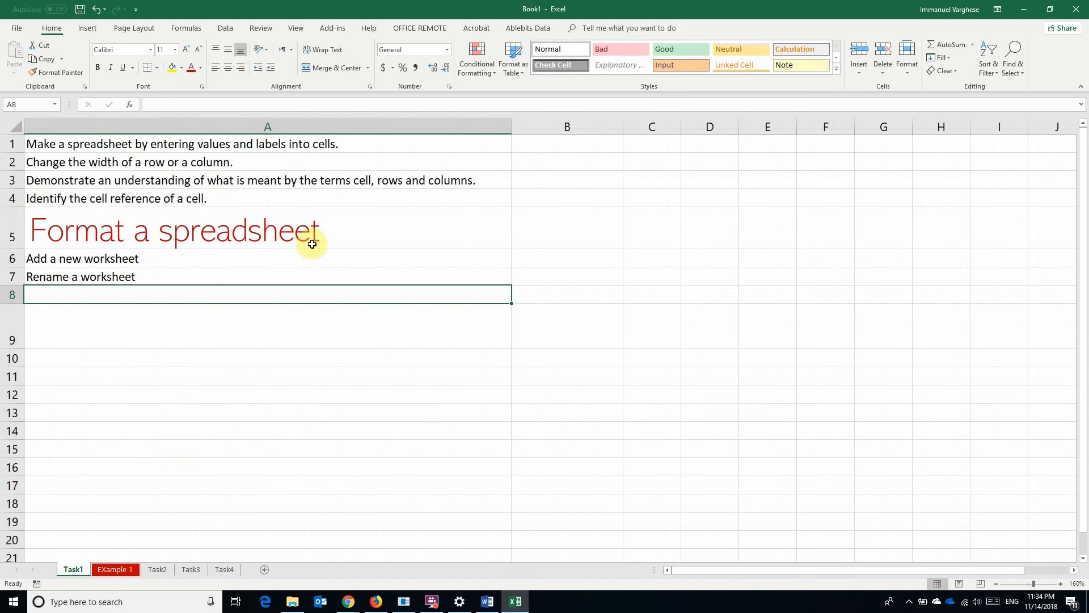
On Task2, enter 85, 46, 132, 74 and 95 down A8:A12, then begin =sum in A14
click(157, 569)
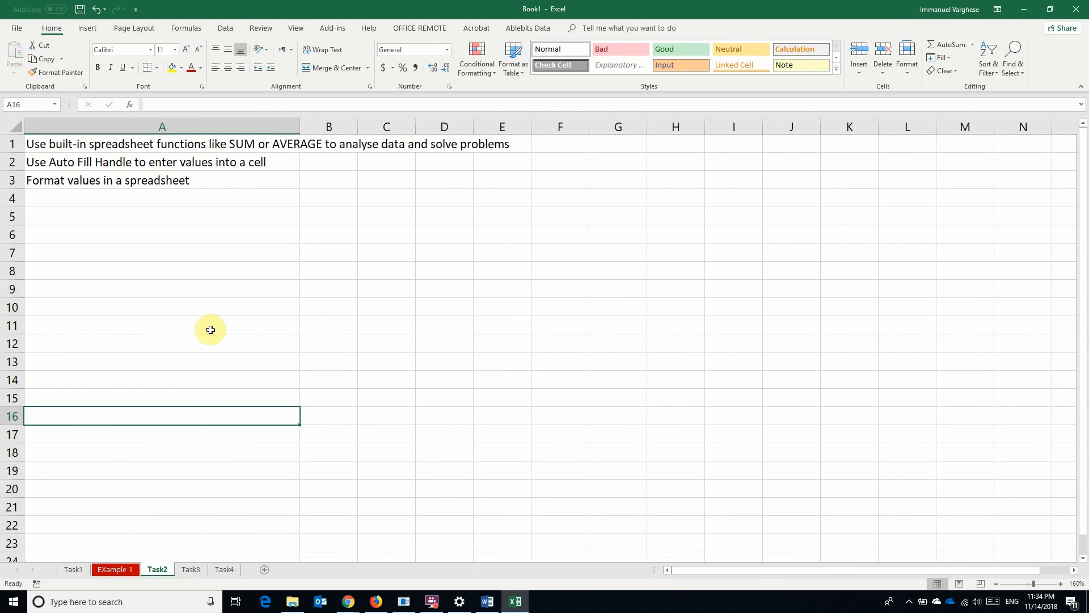
click(248, 273)
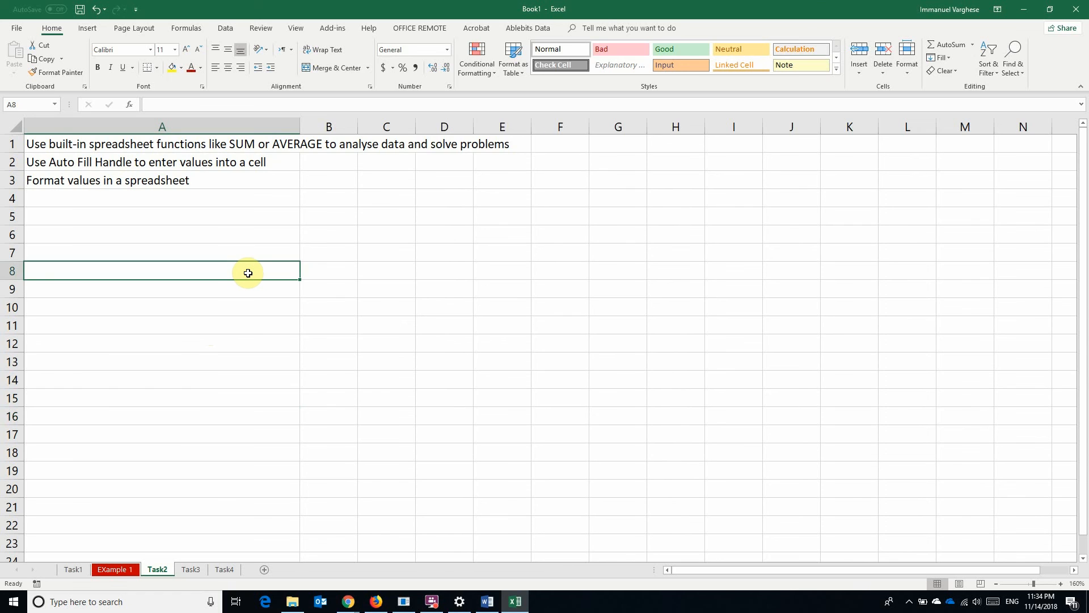
text(85)
key(Return)
text(46)
key(Return)
text(132)
key(Return)
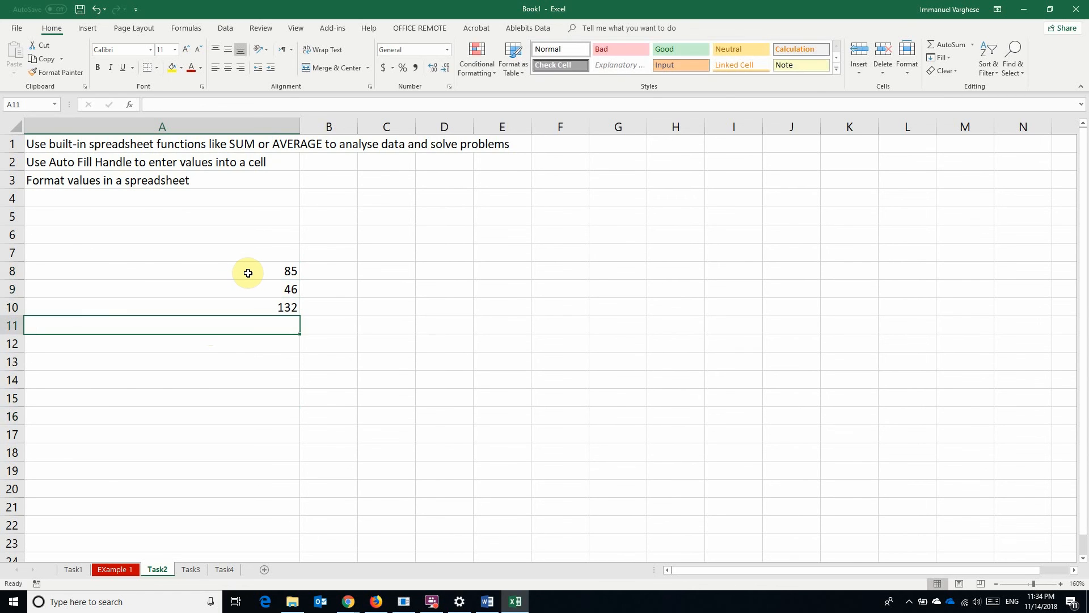
text(74)
key(Return)
text(95)
key(Return)
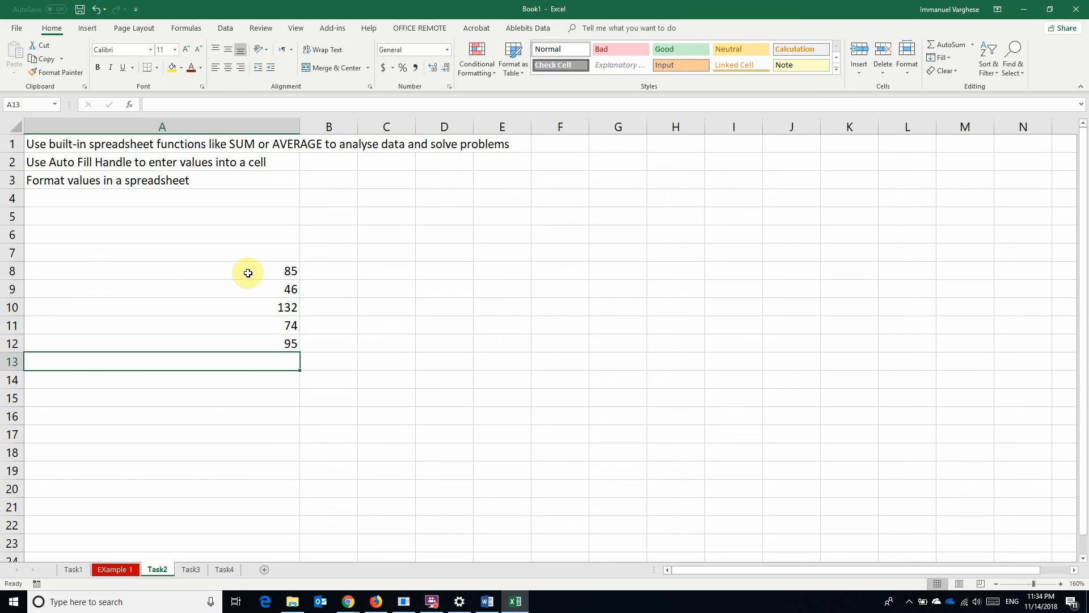
key(Return)
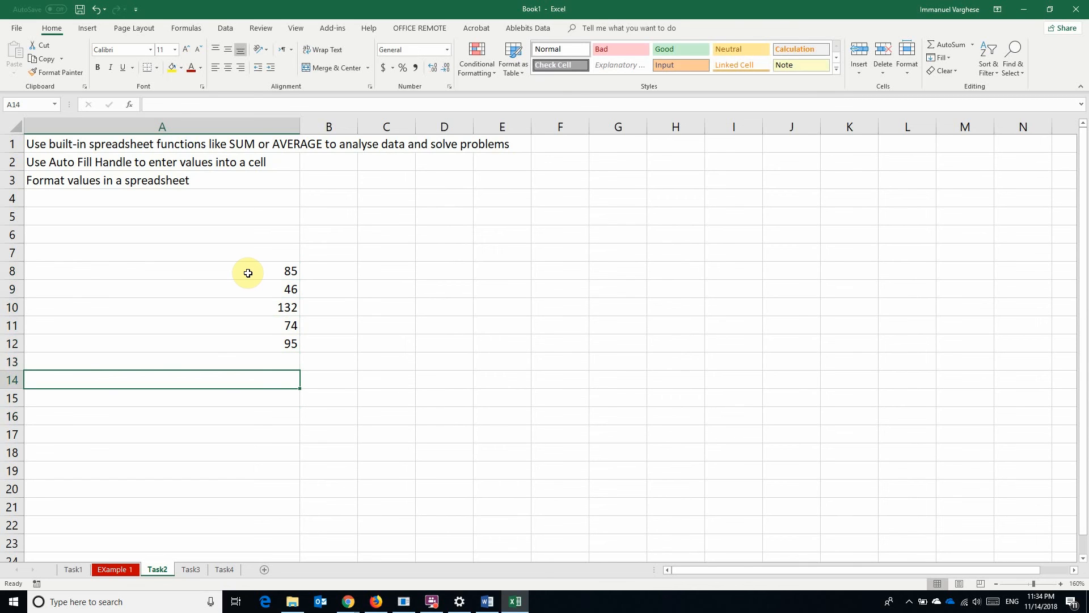
text(=)
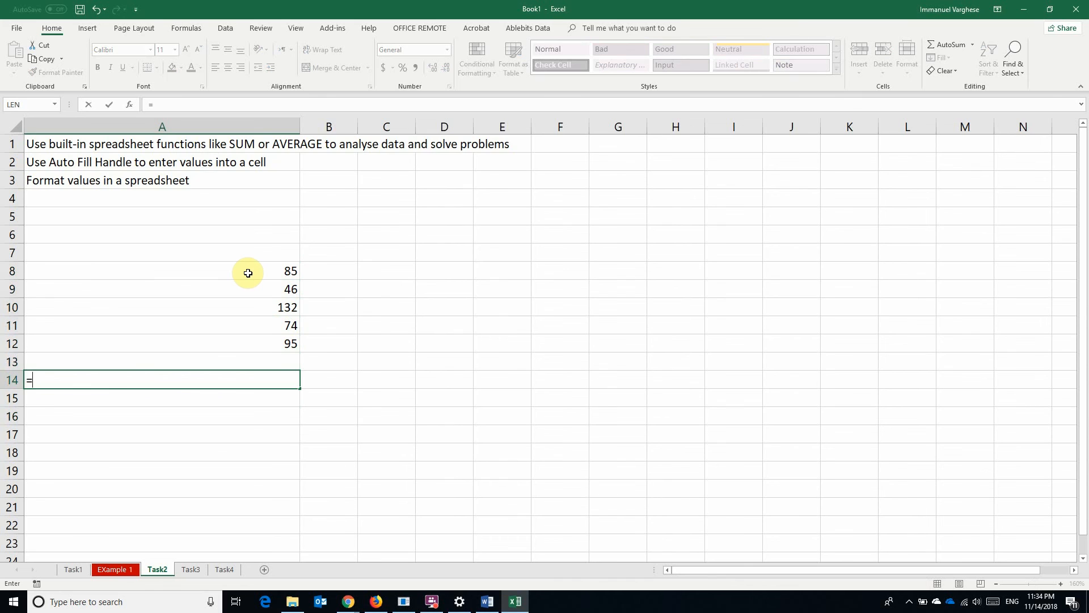
text(sum()
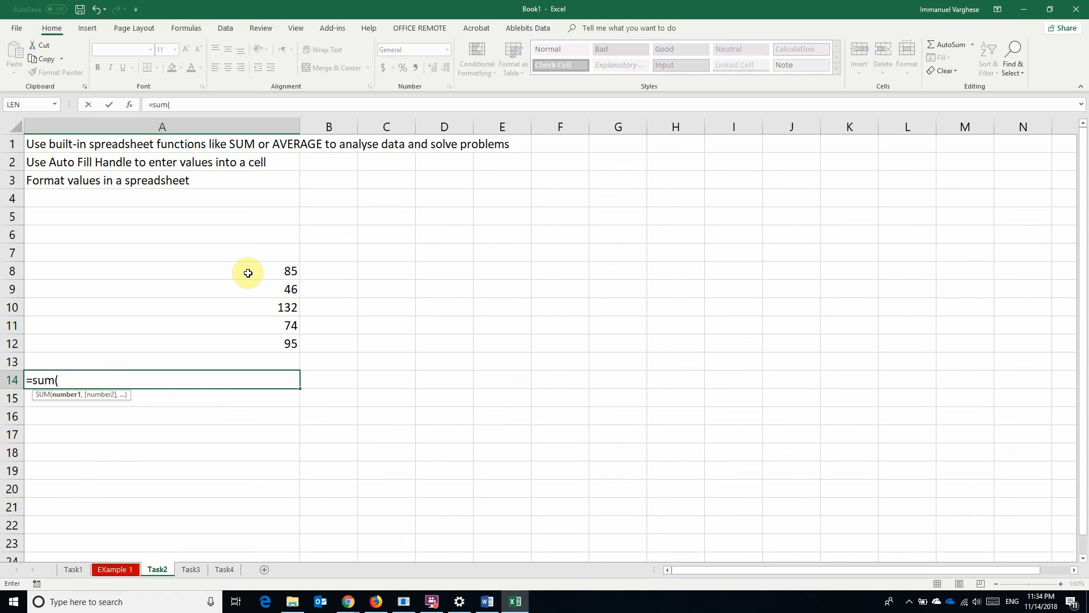
drag(247, 273, 249, 348)
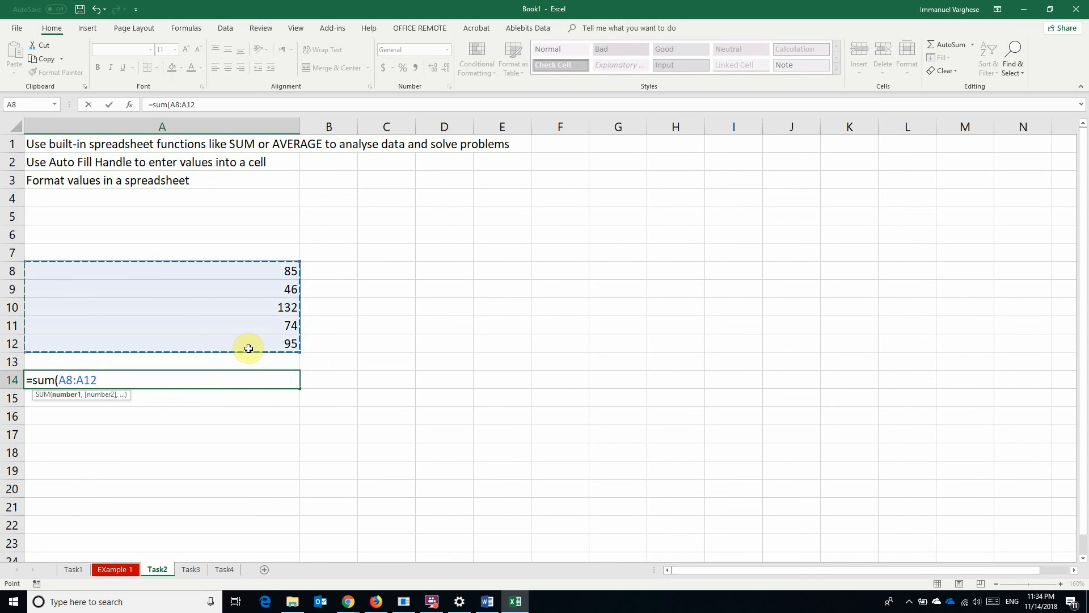
key(Return)
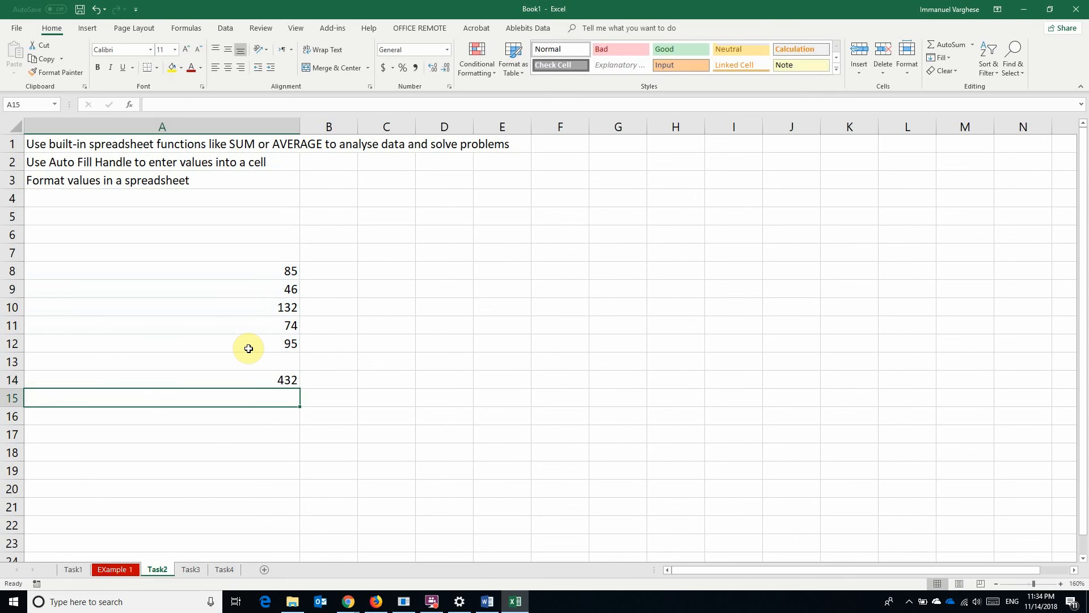
click(255, 378)
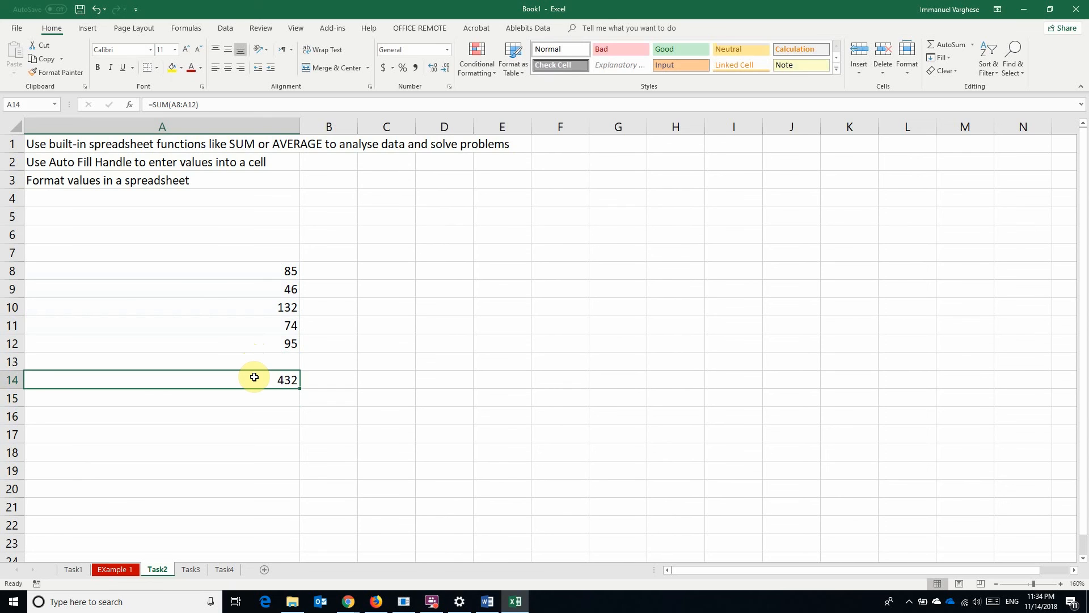
key(Delete)
text(=)
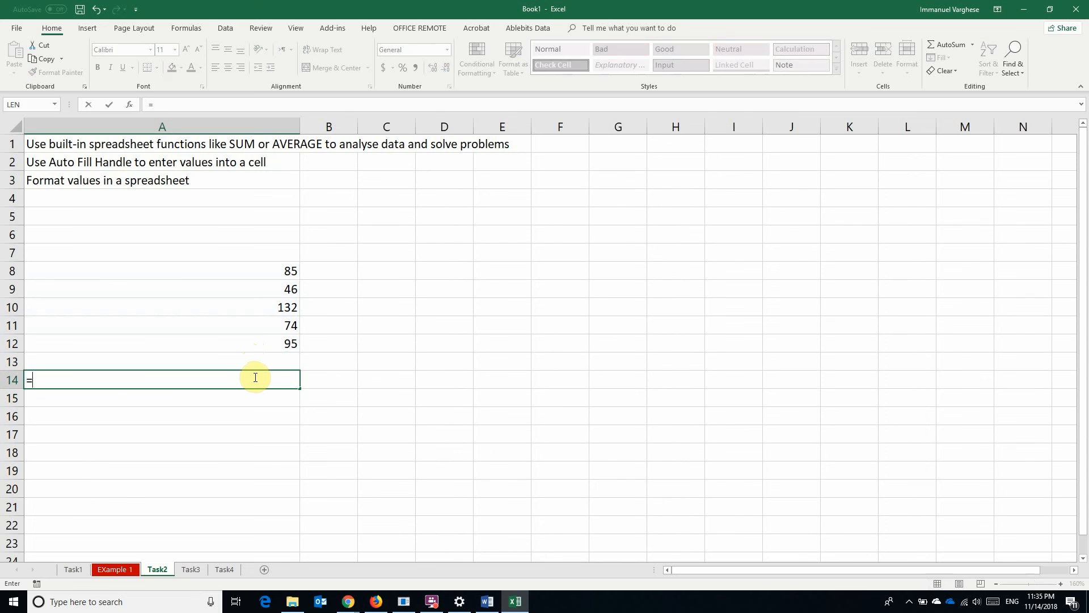
text(average)
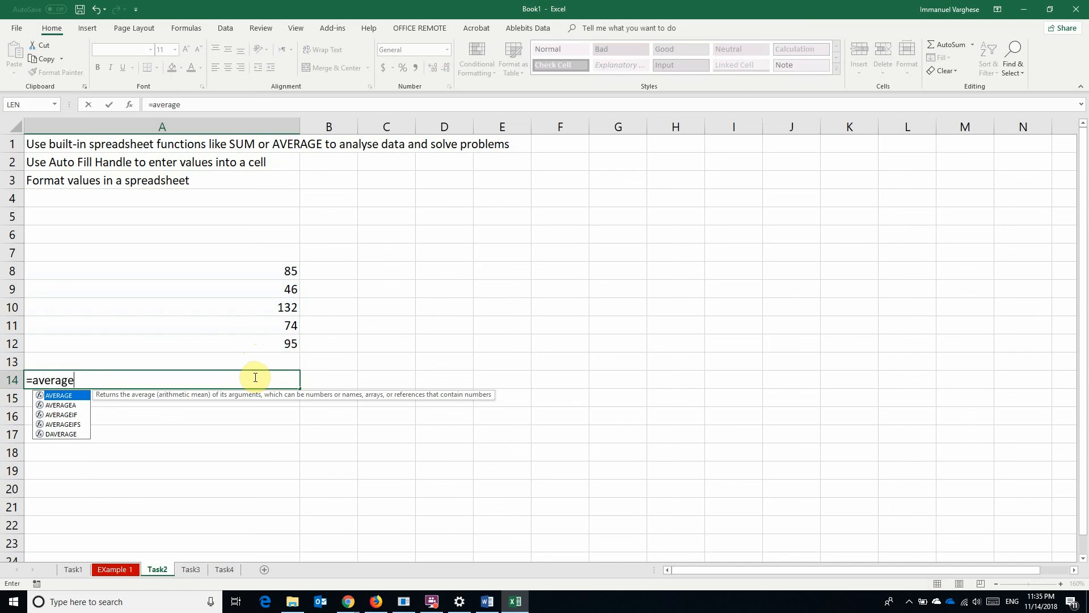
double_click(94, 395)
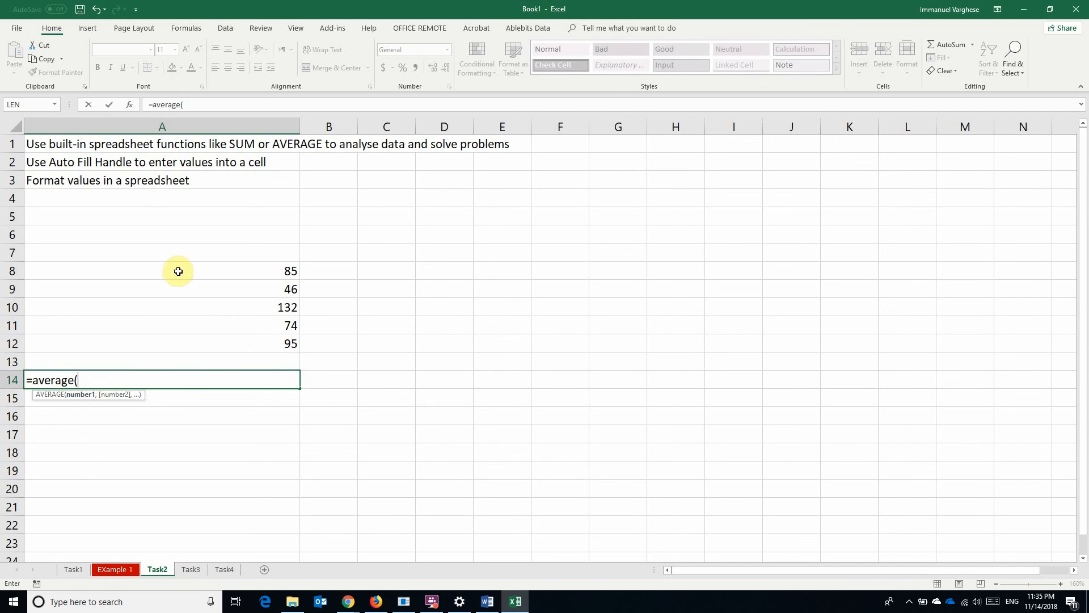
drag(178, 271, 180, 338)
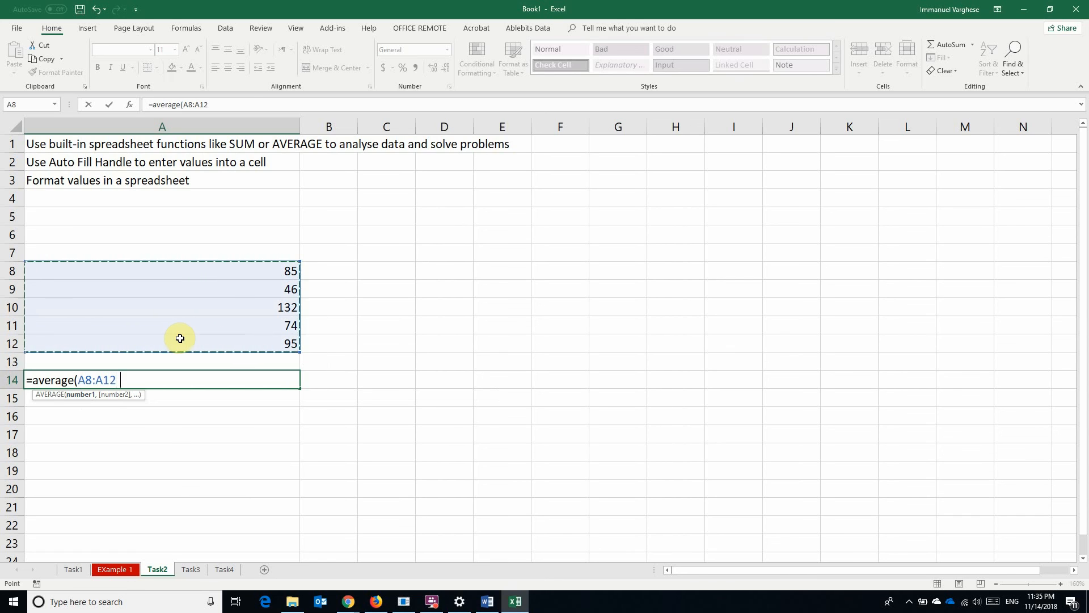
text())
key(Return)
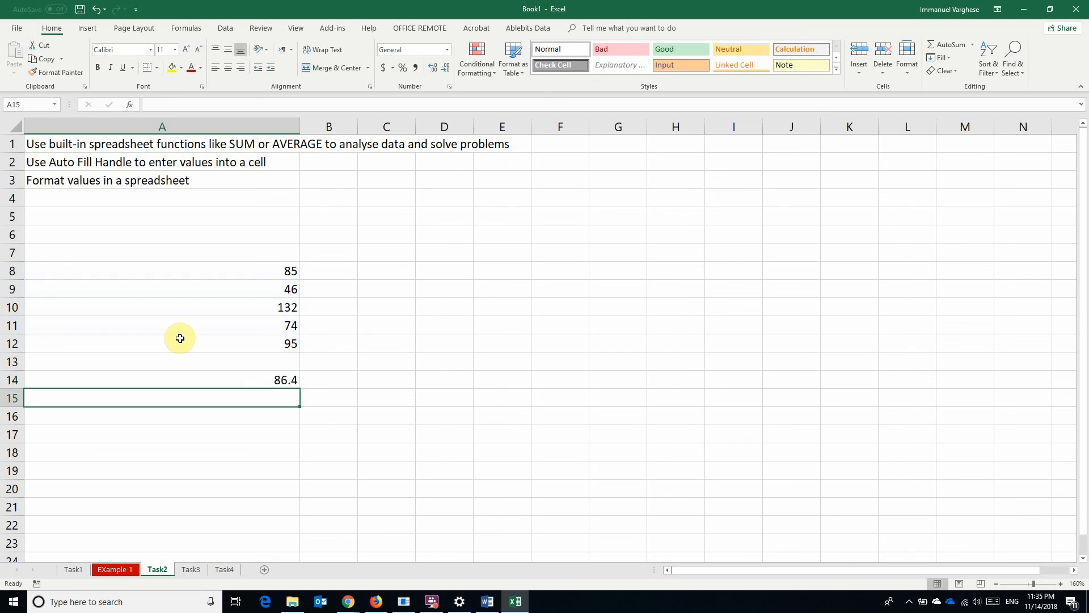
key(Up)
key(Delete)
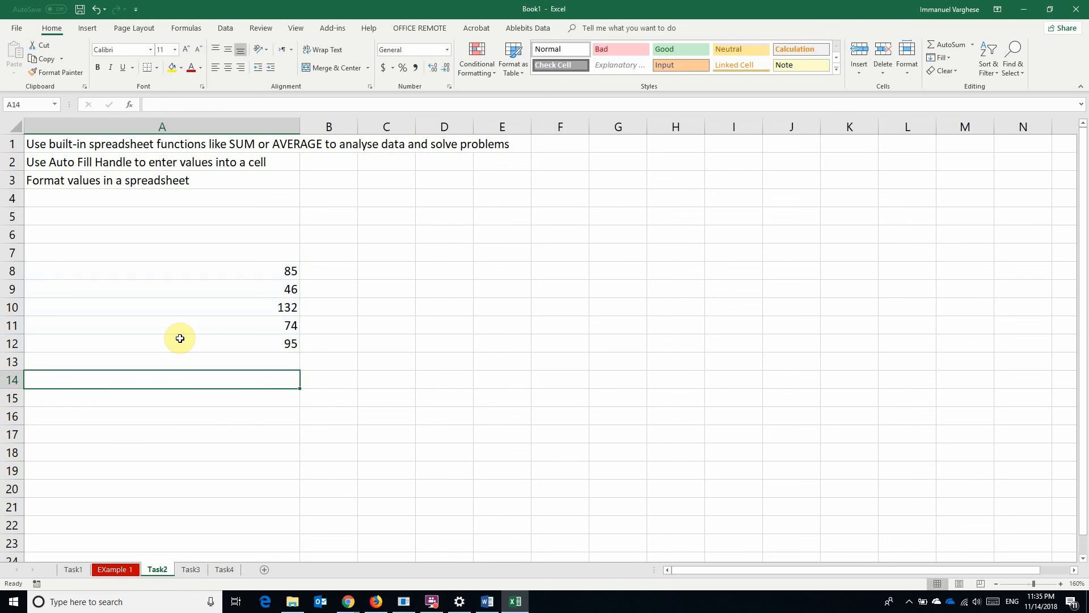
text(=cou)
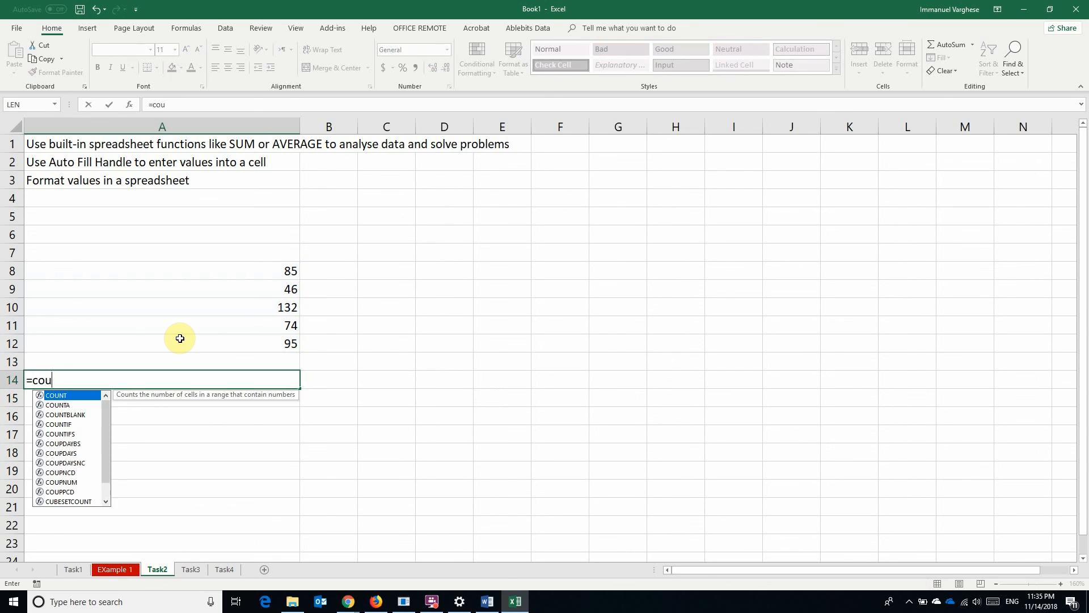
text(nt()
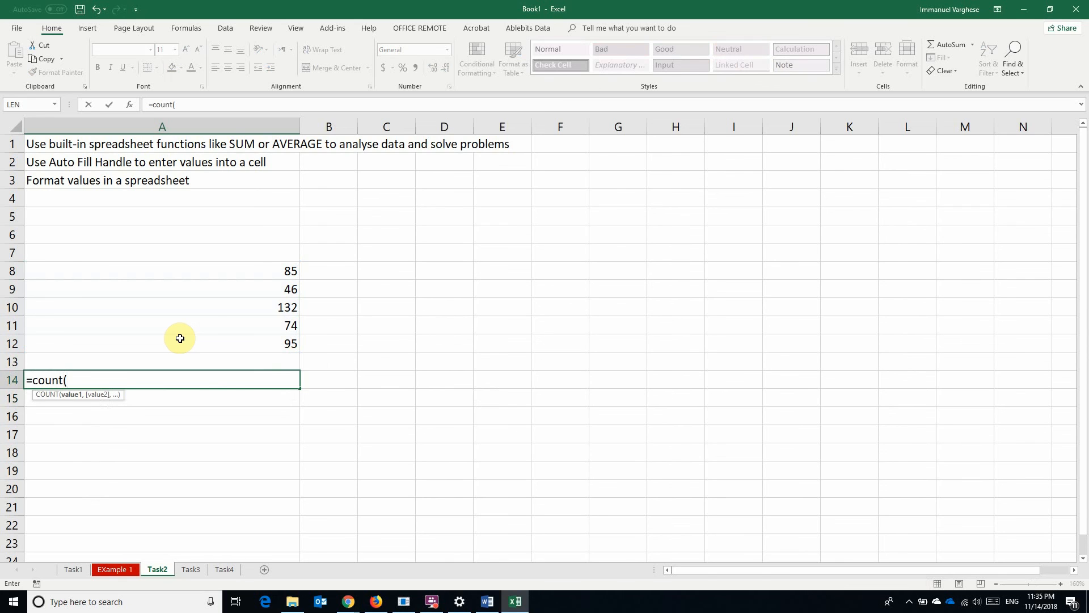
drag(214, 272, 213, 339)
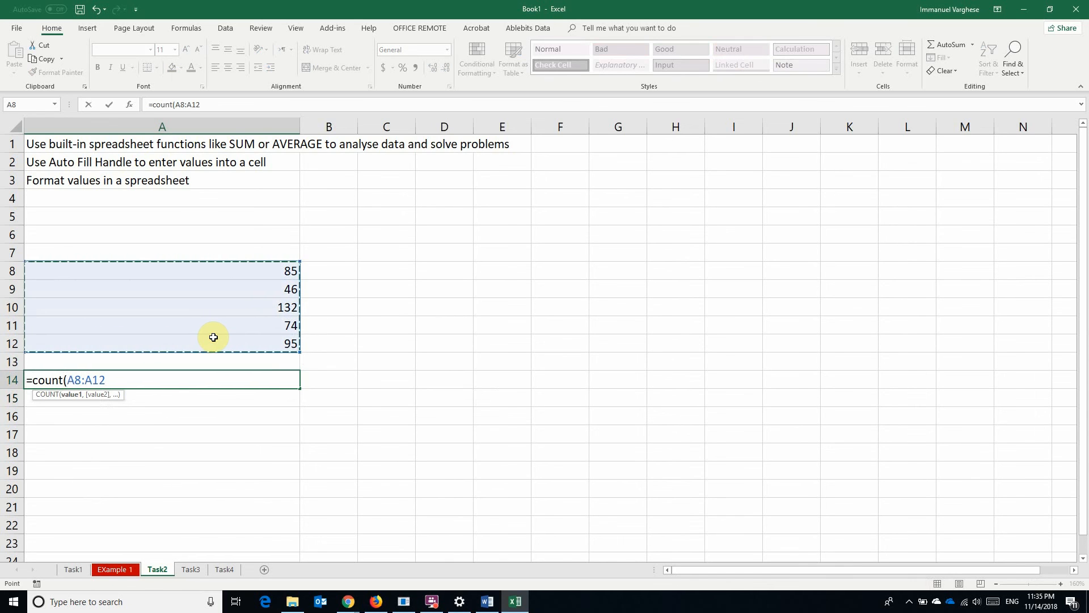
key(Return)
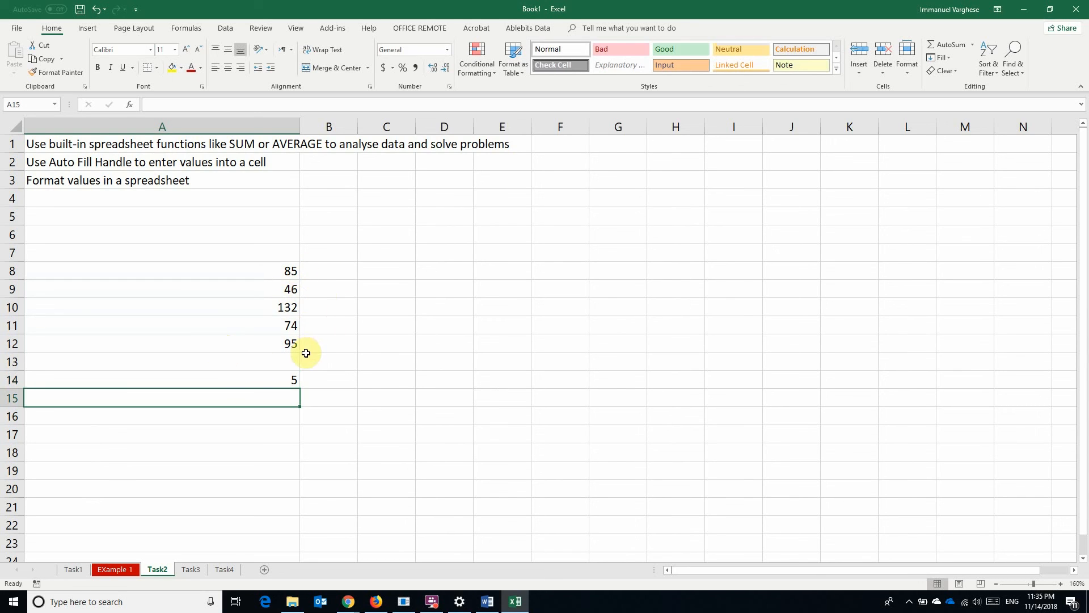
key(Up)
key(Delete)
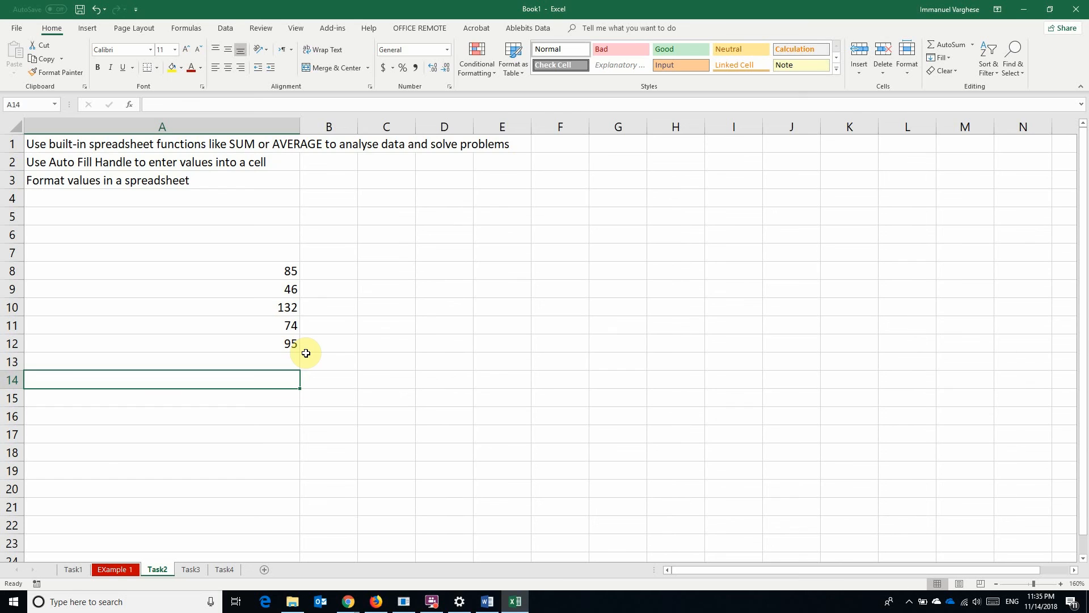
Enter Sunday in E8 and fill the weekdays down to E18
click(502, 271)
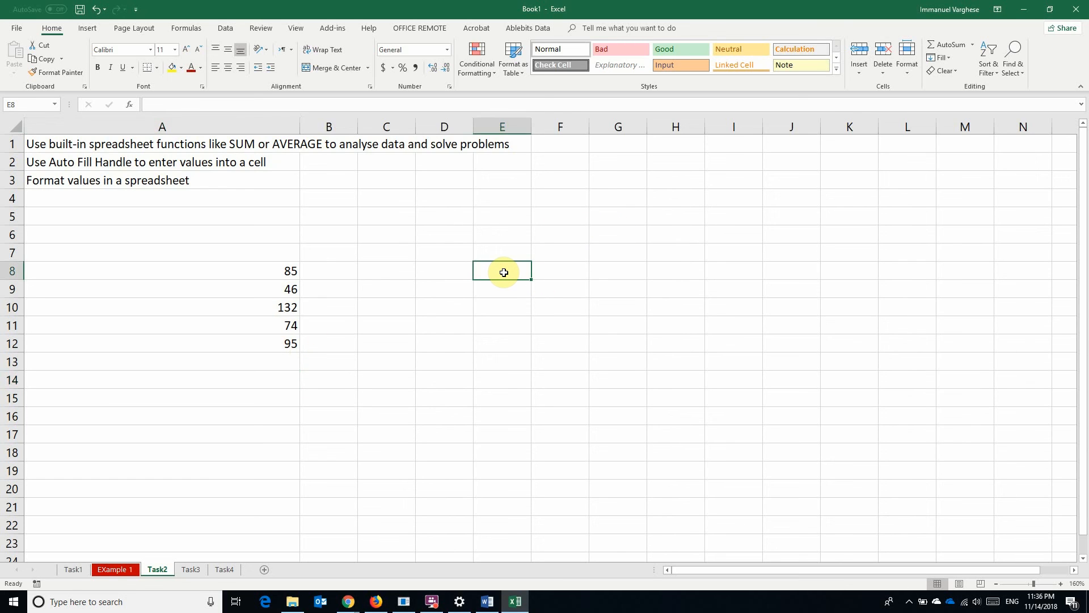
text(Sunday)
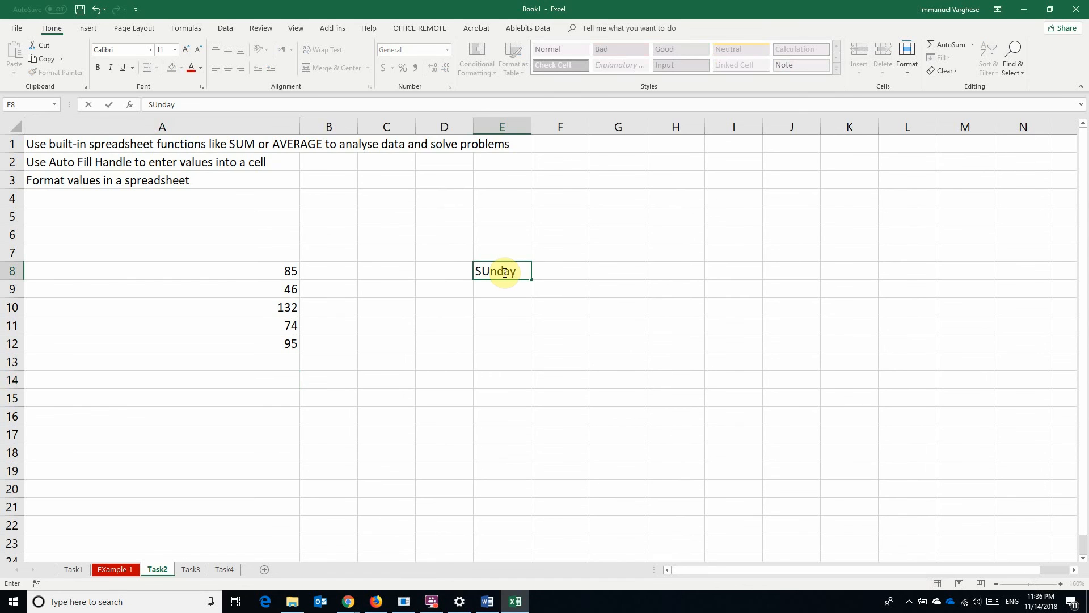
click(506, 324)
click(503, 277)
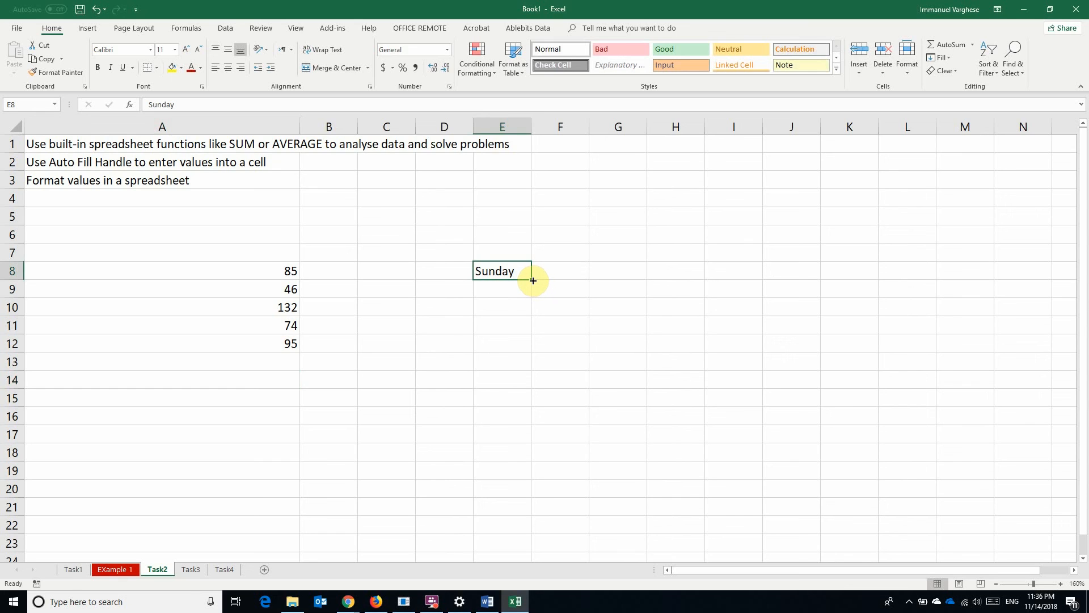
drag(533, 280, 530, 461)
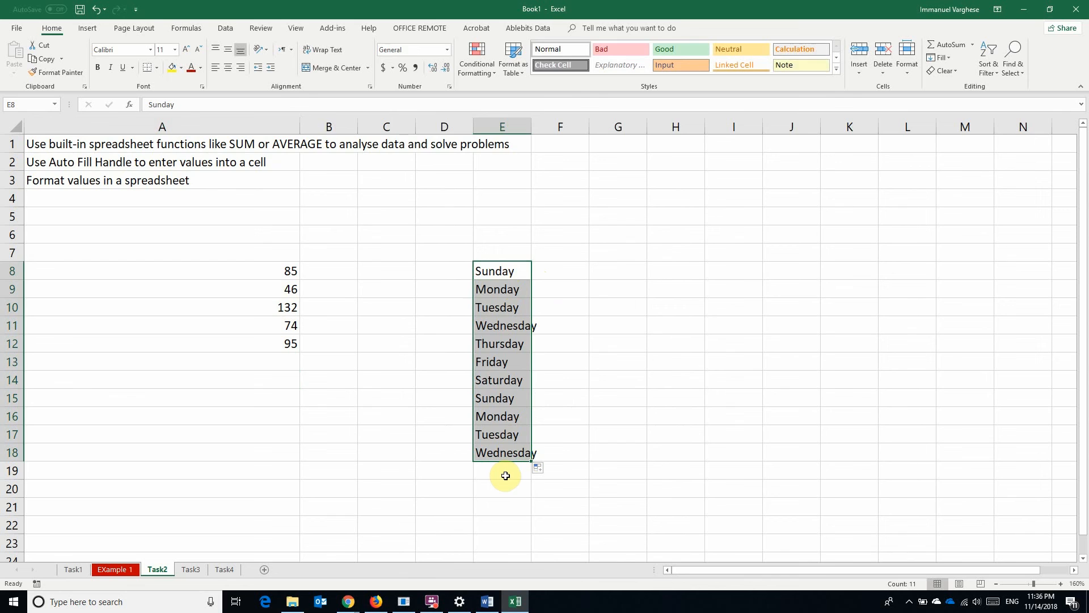
click(661, 380)
Enter 23 and 24 in G8:G9 and extend the series to 33 in G18
click(614, 271)
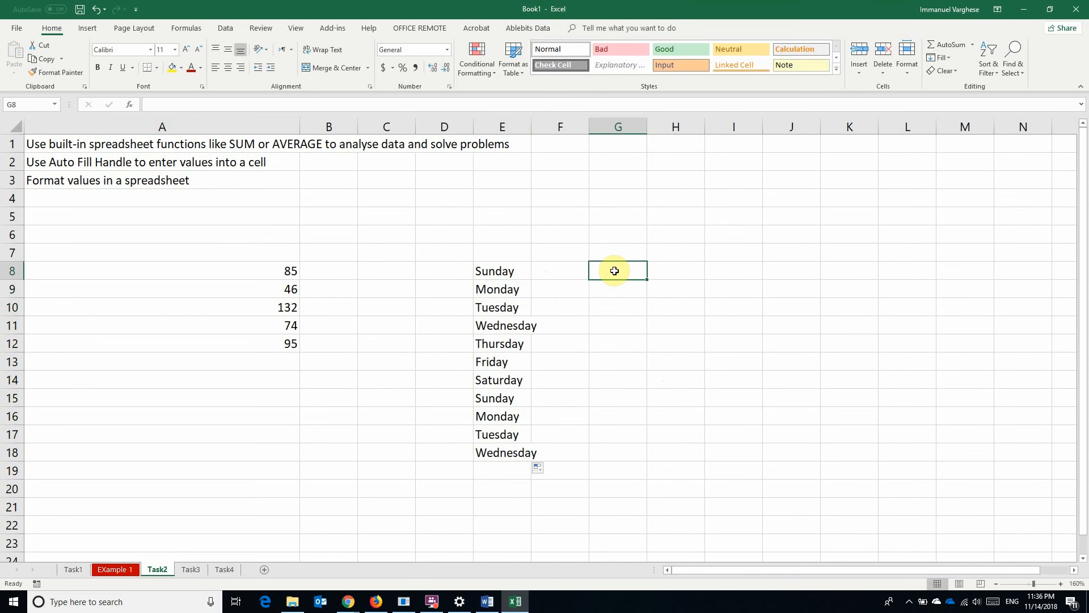
text(23)
key(Return)
text(2)
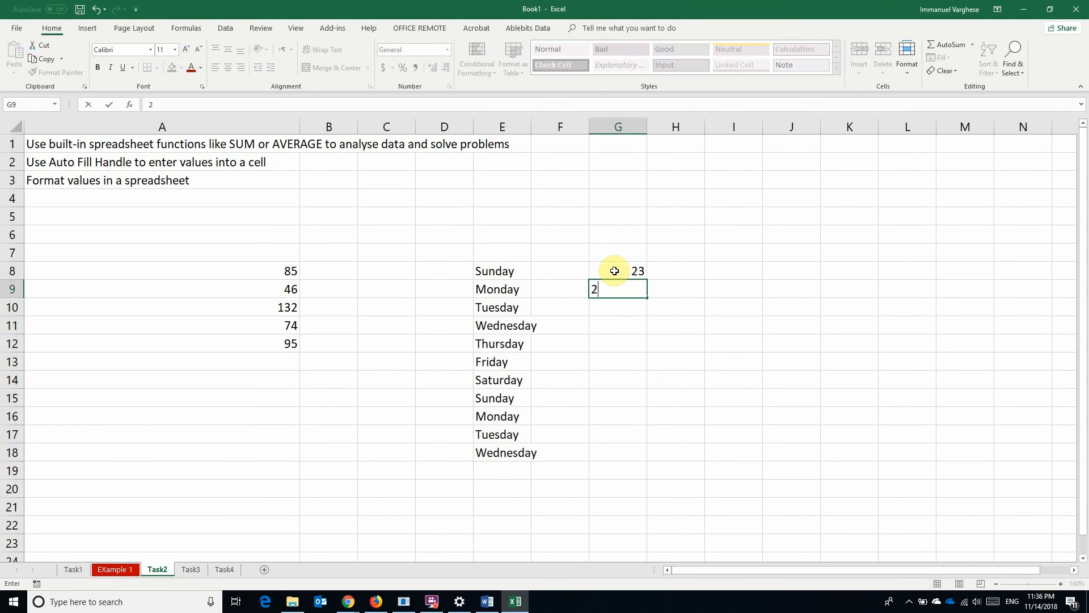
text(4)
key(Return)
drag(615, 271, 651, 457)
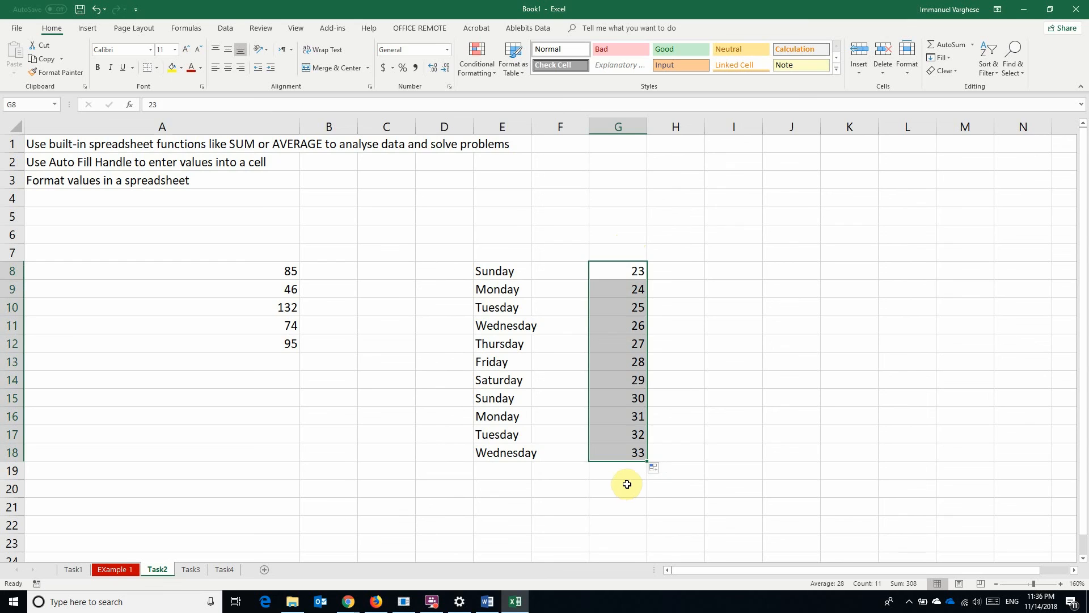
click(709, 422)
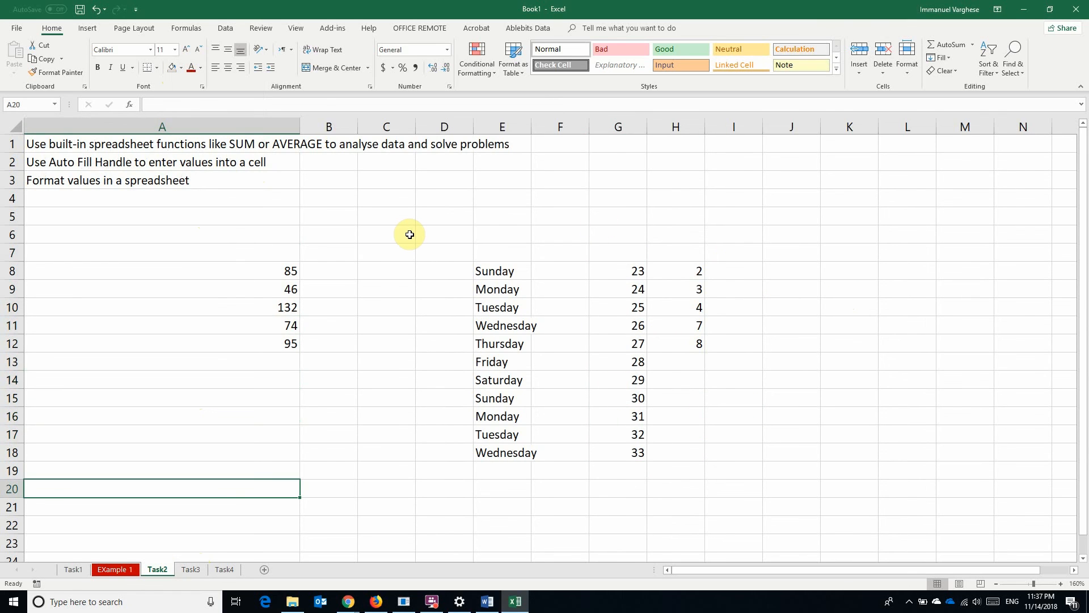
Label cell A4 'Formula'
click(265, 205)
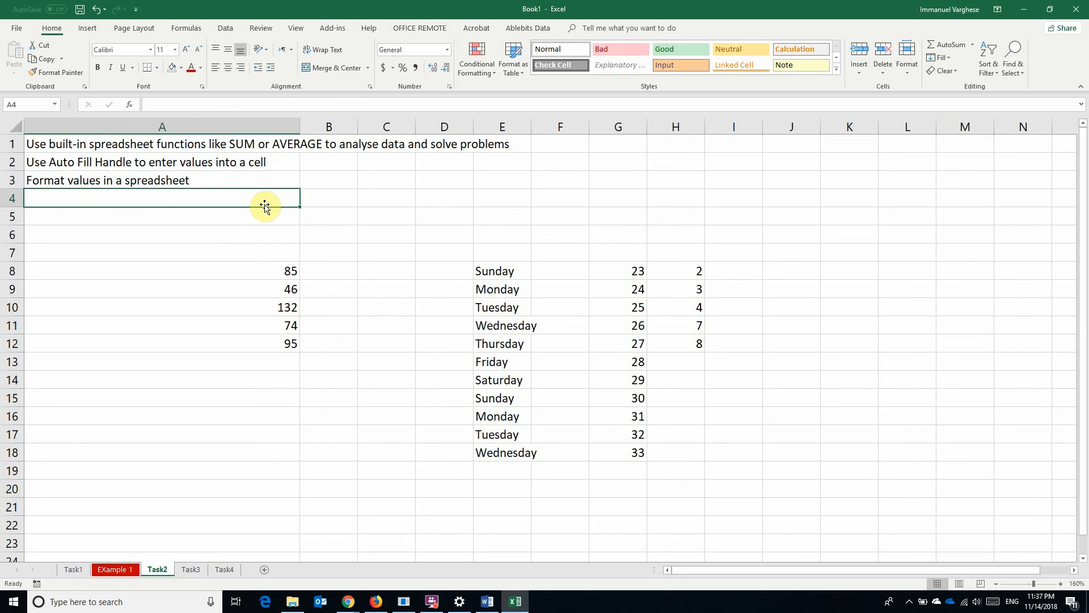
text(Formula)
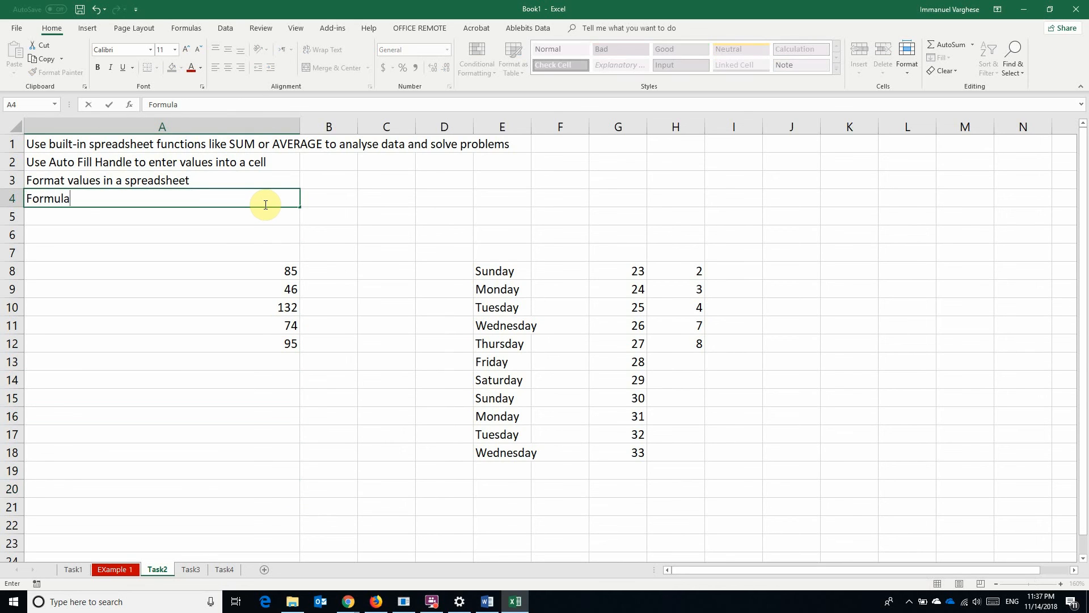
key(Return)
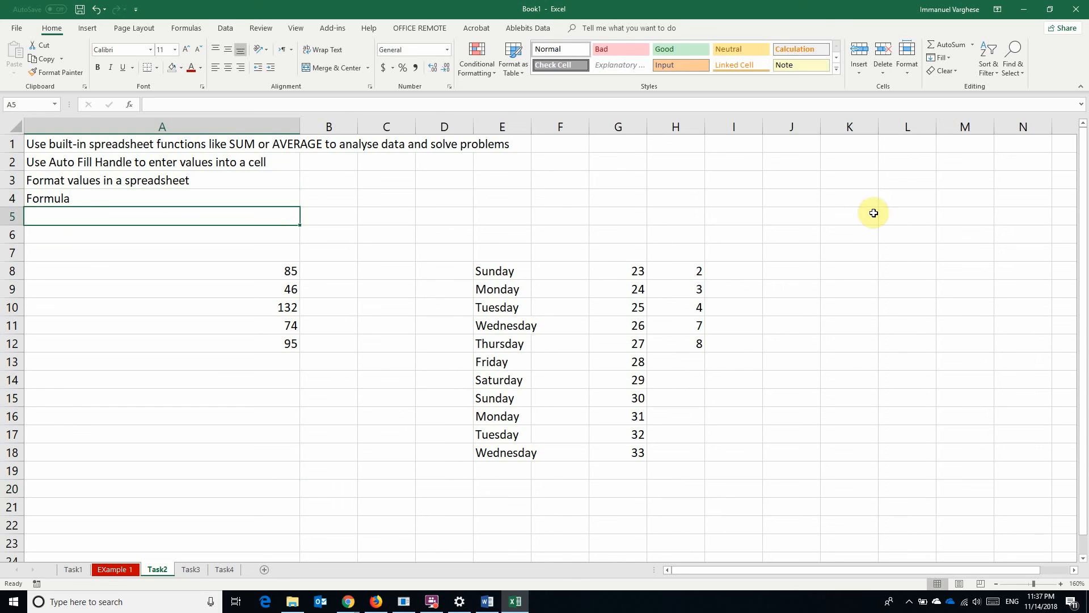
Enter =G8*H8 in J8, giving 46, and reselect J8 to check it
click(813, 270)
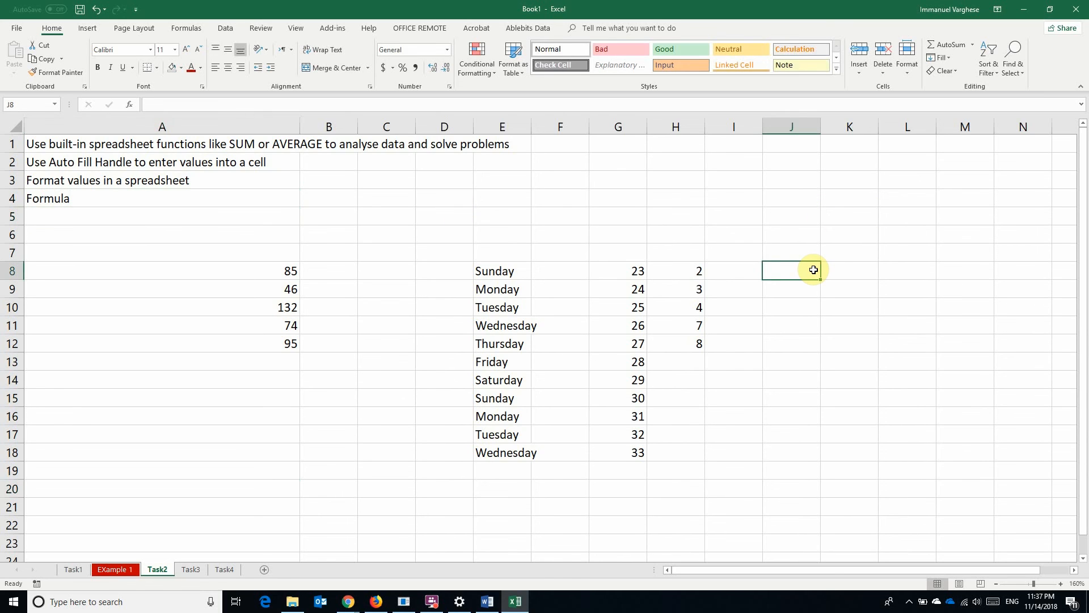
text(=)
click(631, 271)
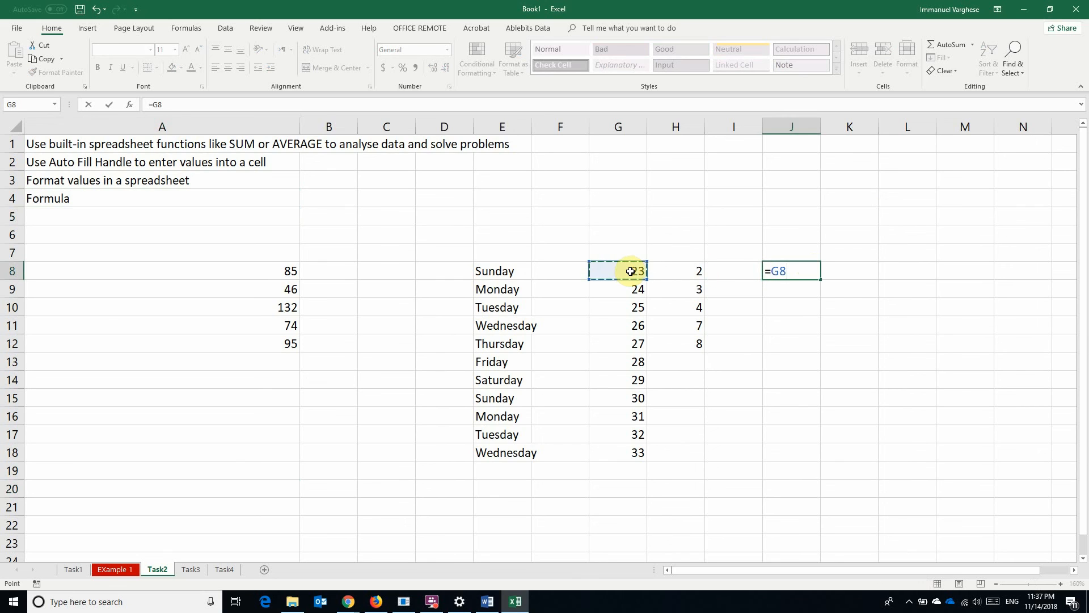
text(*)
click(691, 272)
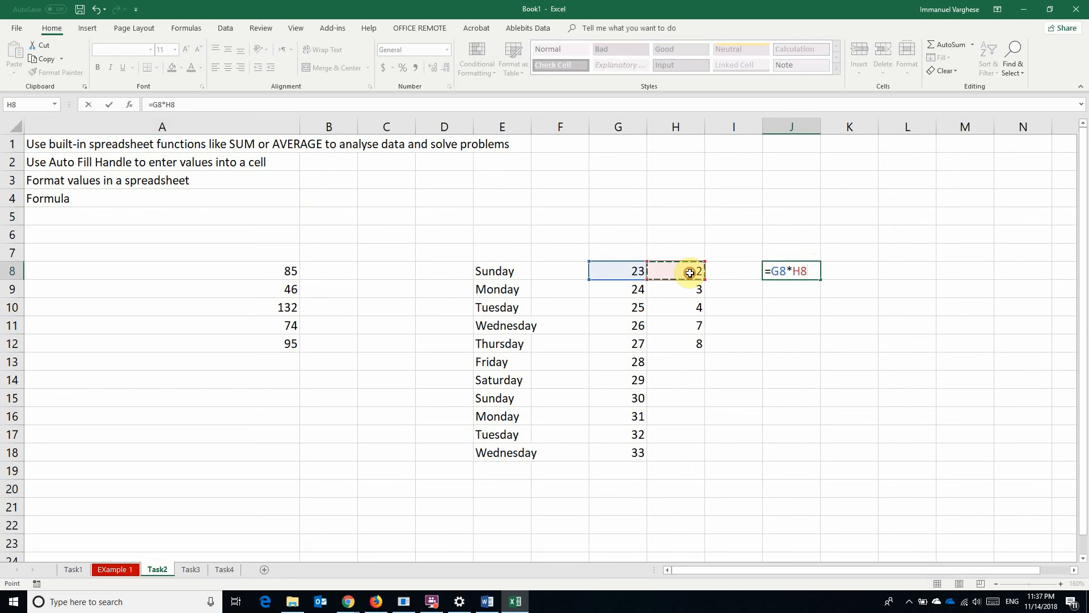
key(Return)
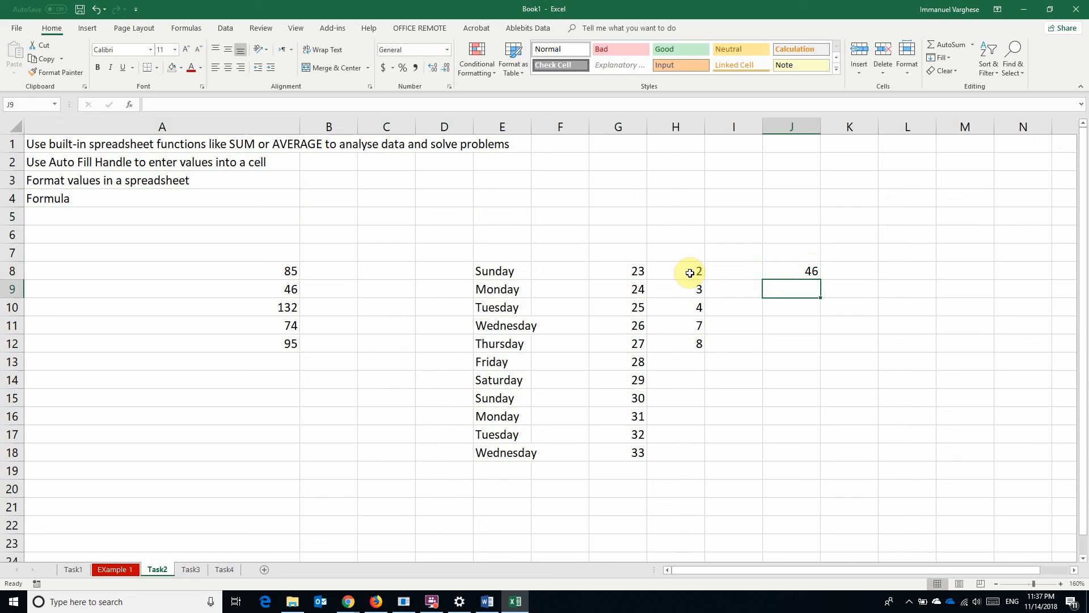
click(781, 272)
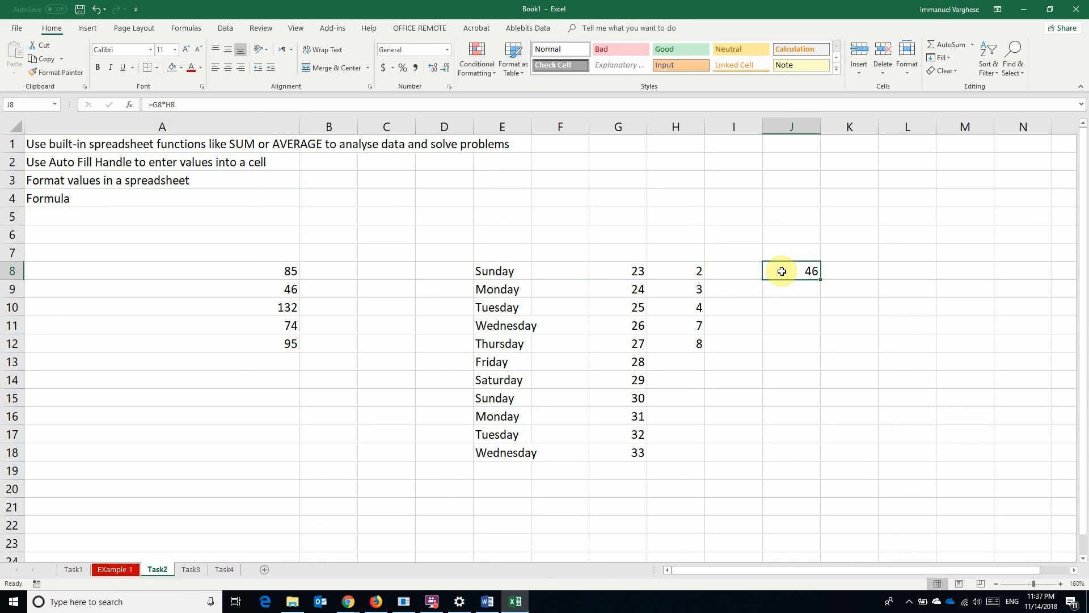
Enter =SUM(A8:A12) in cell A14 to total column A, showing 432
click(259, 274)
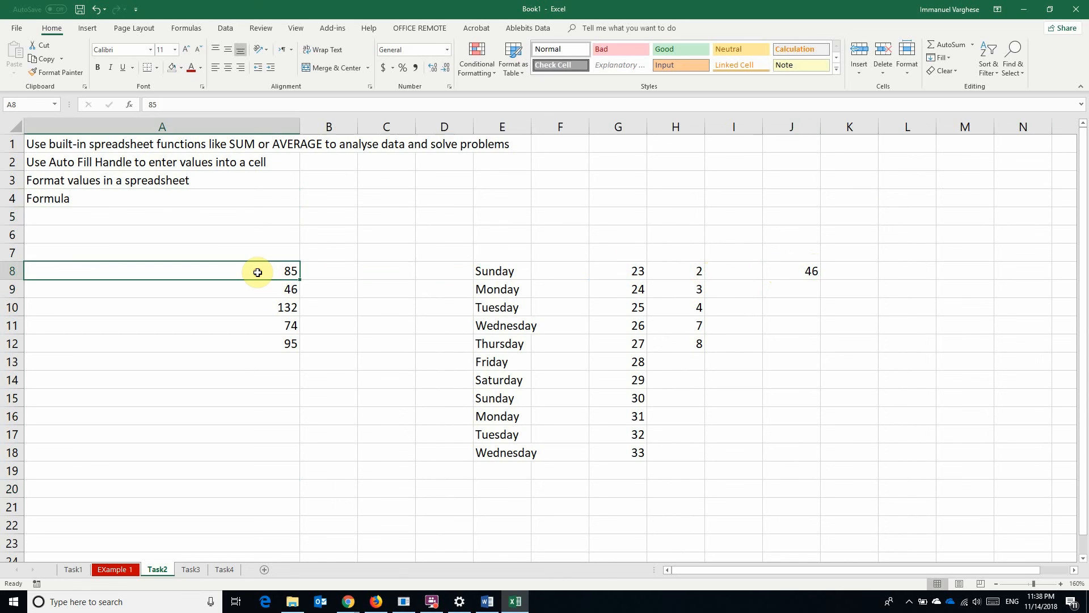
click(275, 384)
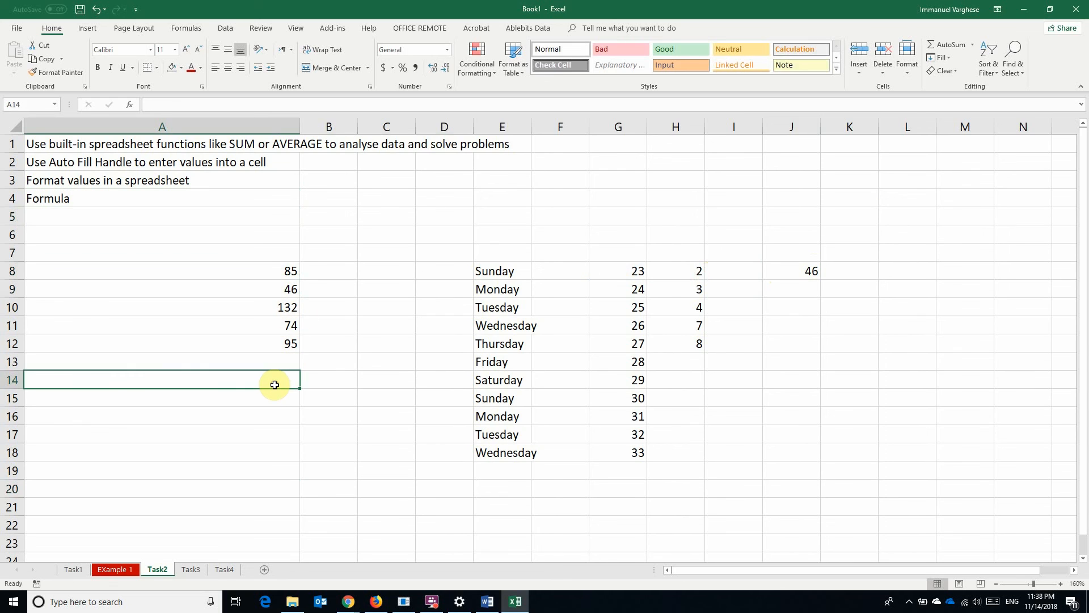
text(=sum()
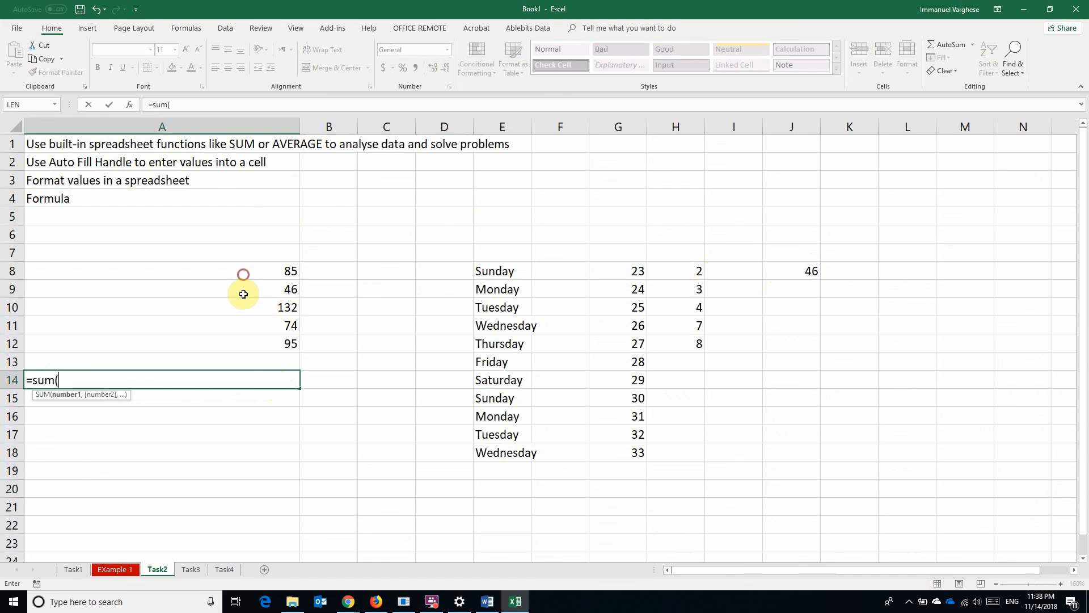
drag(244, 273, 244, 344)
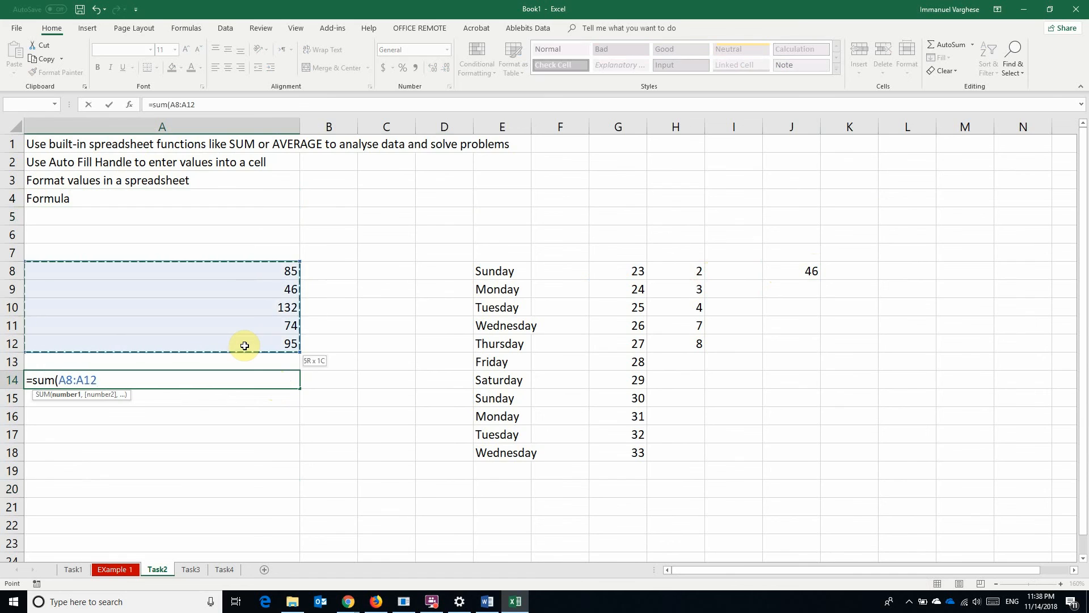
key(Return)
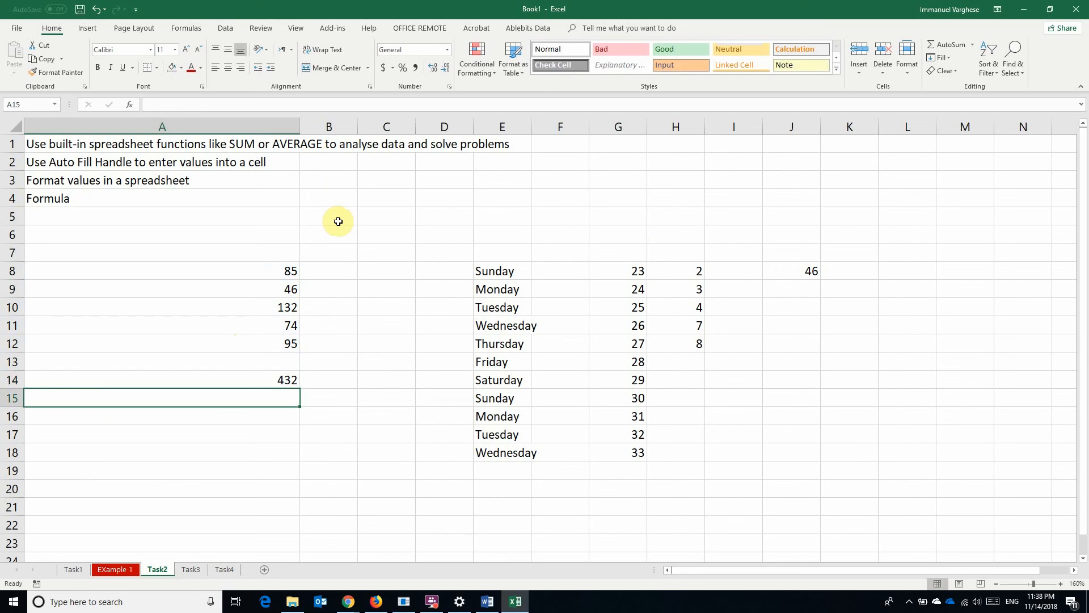
Enter the formula =A8+A9 in C8, returning 131
click(380, 275)
text(=)
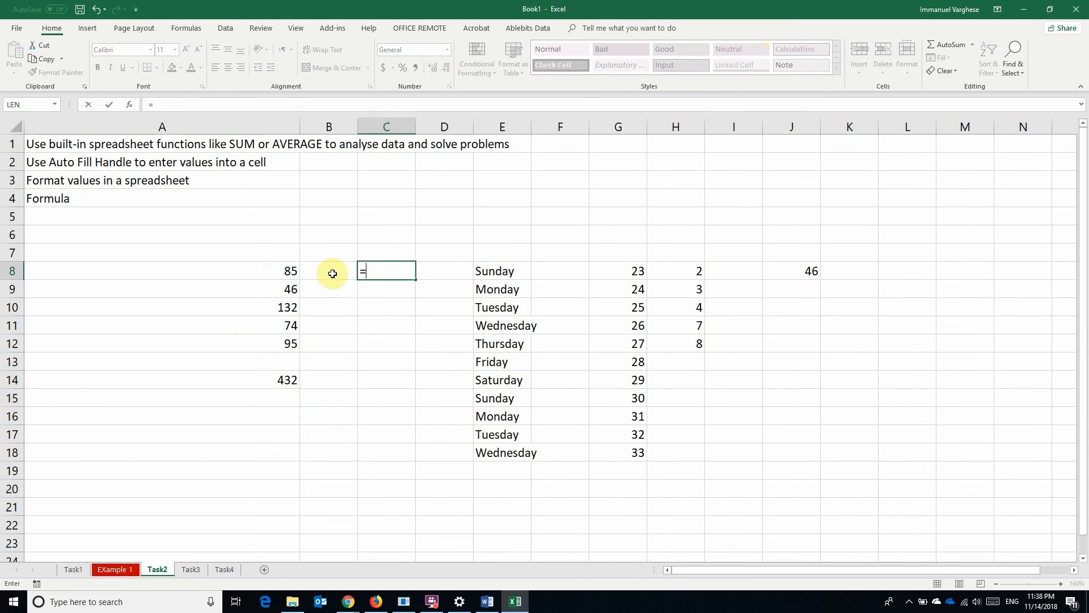
click(266, 269)
text(+)
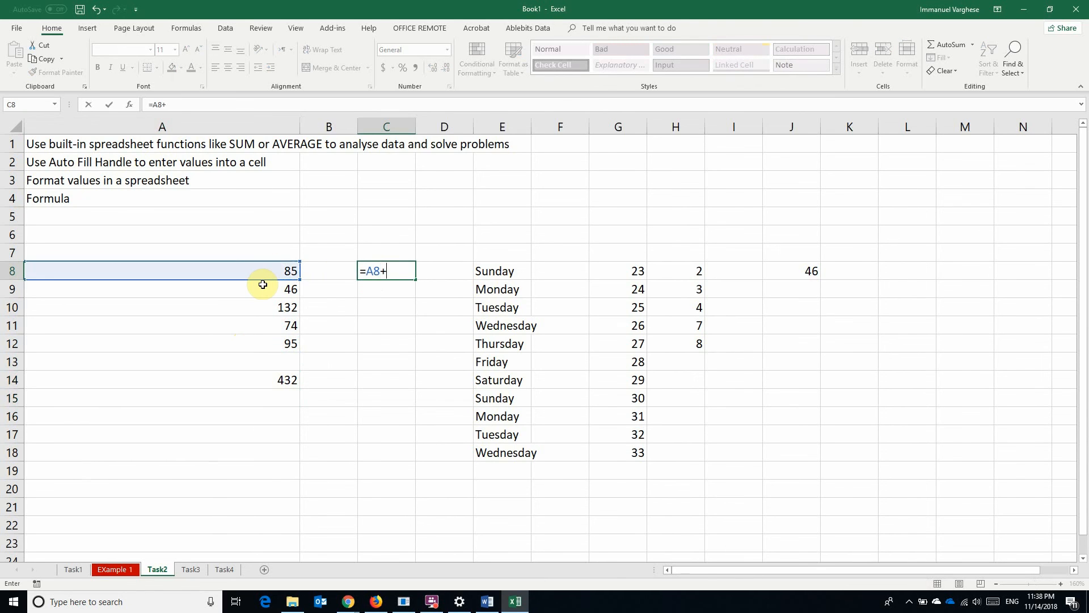
click(262, 287)
key(Return)
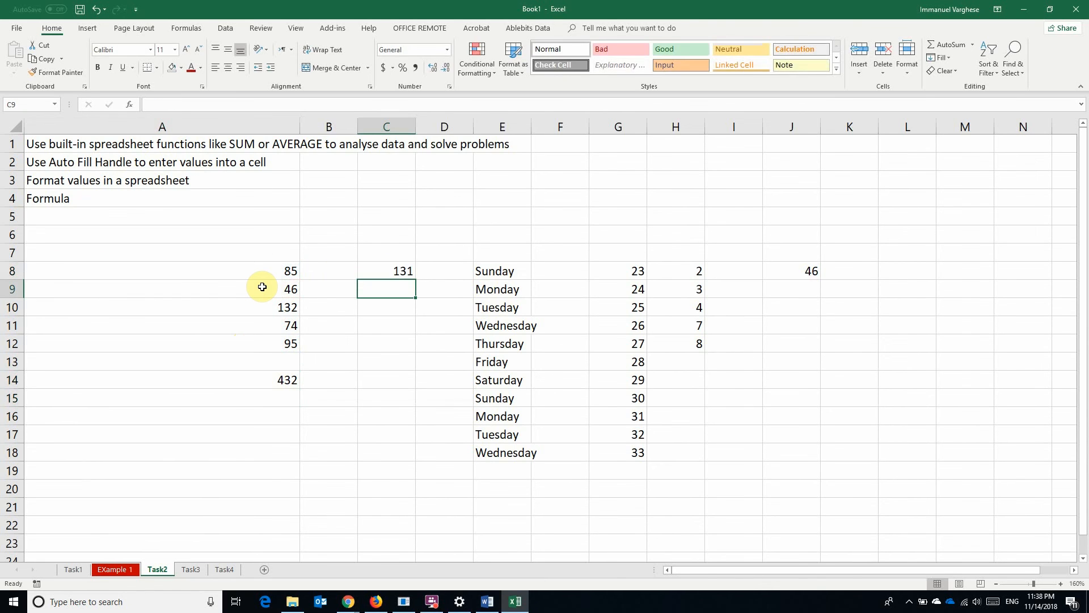
Review the SUM formula in A14 and the addition formula in C8
click(249, 379)
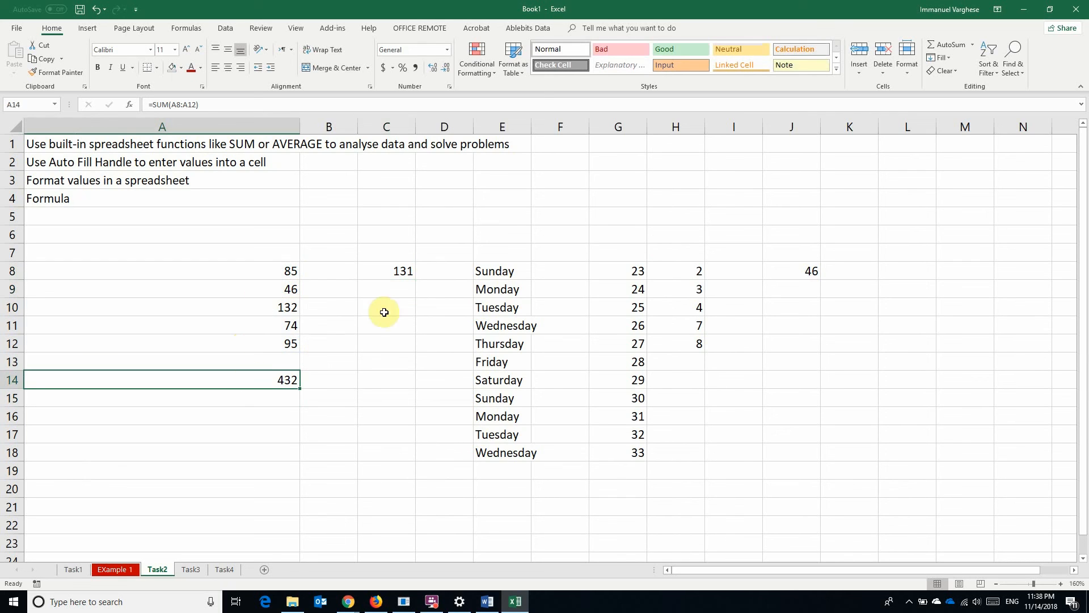
click(384, 271)
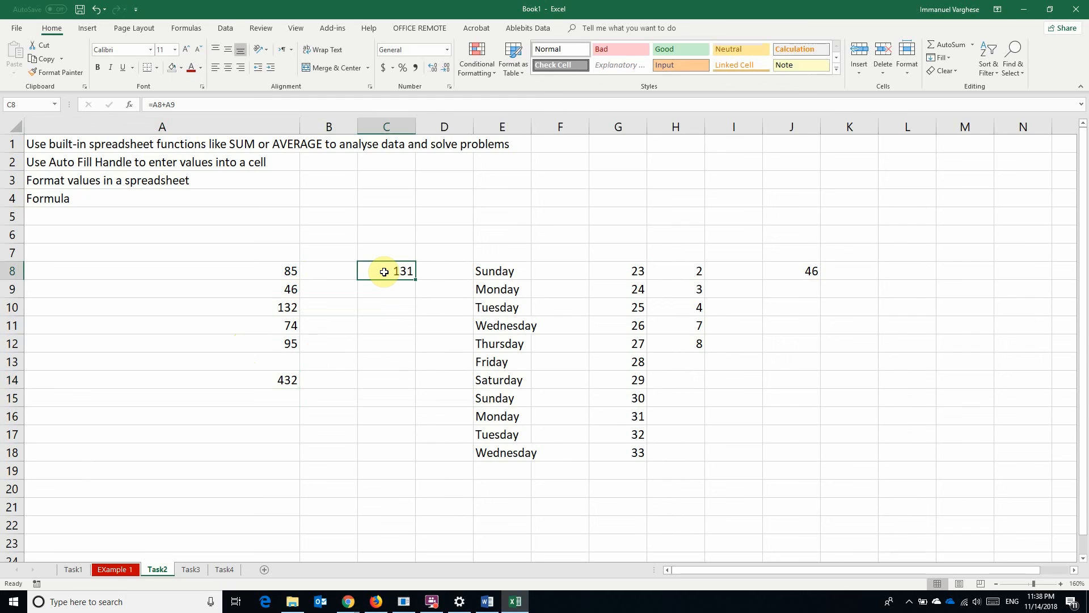
click(259, 384)
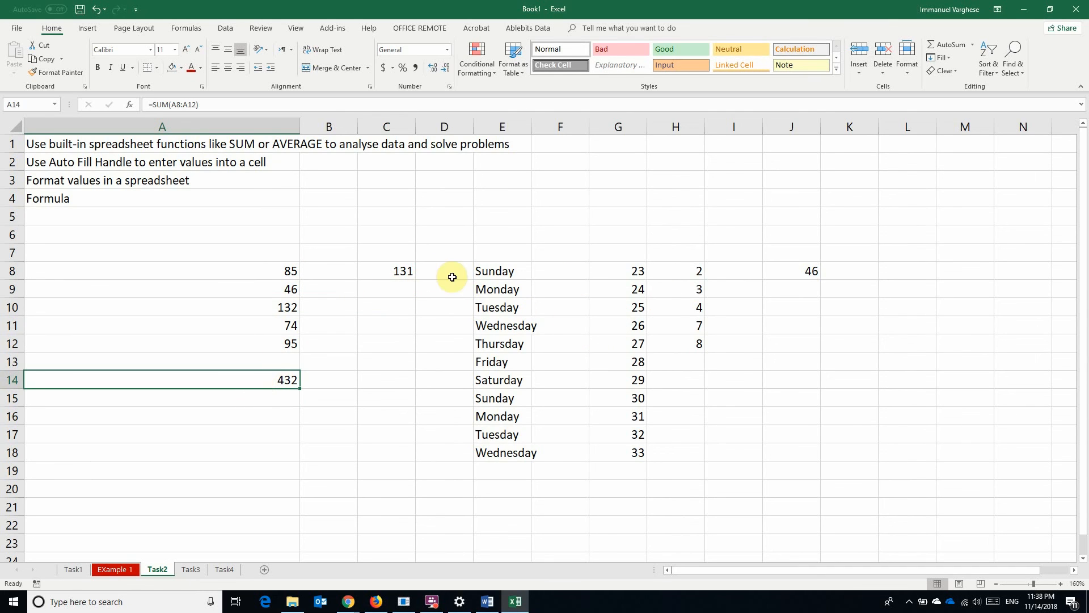
Try the +-, * and / operator symbols in C5, then clear them so C5 stays empty
click(399, 220)
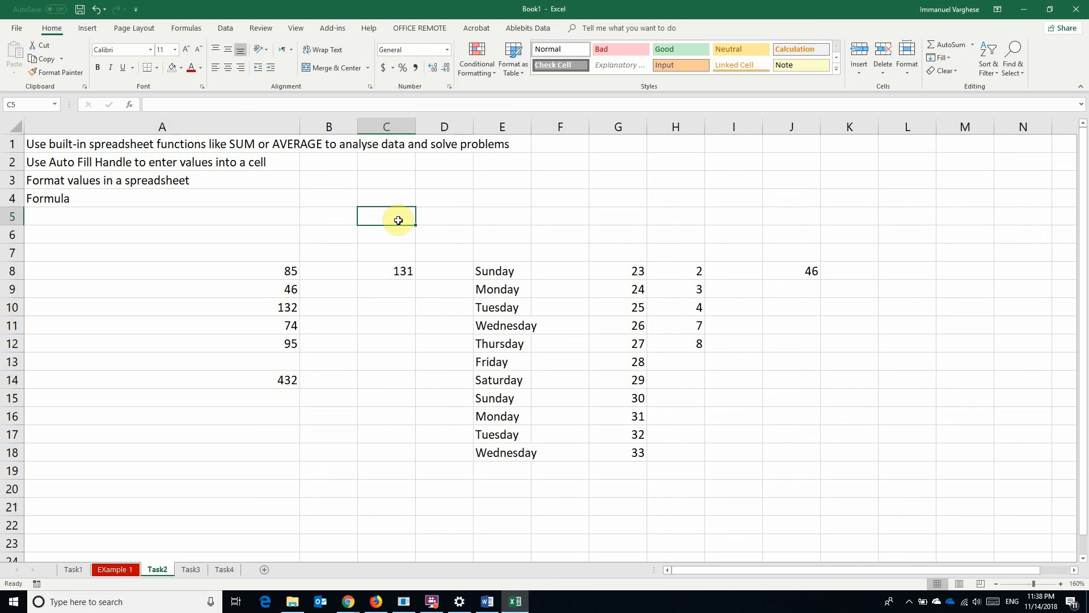
text(+-)
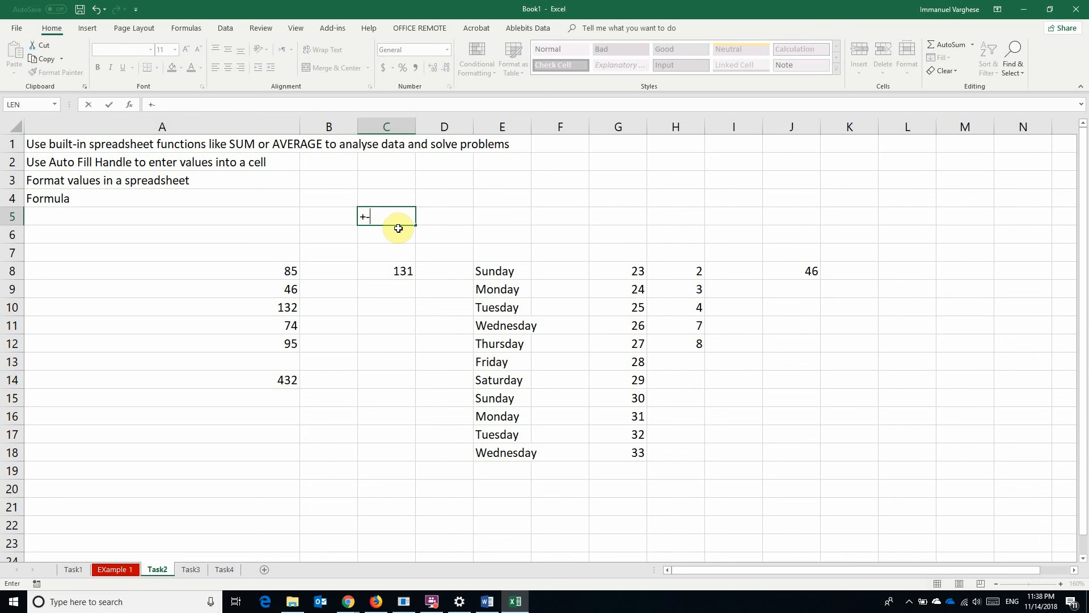
key(BackSpace)
key(BackSpace)
text(*)
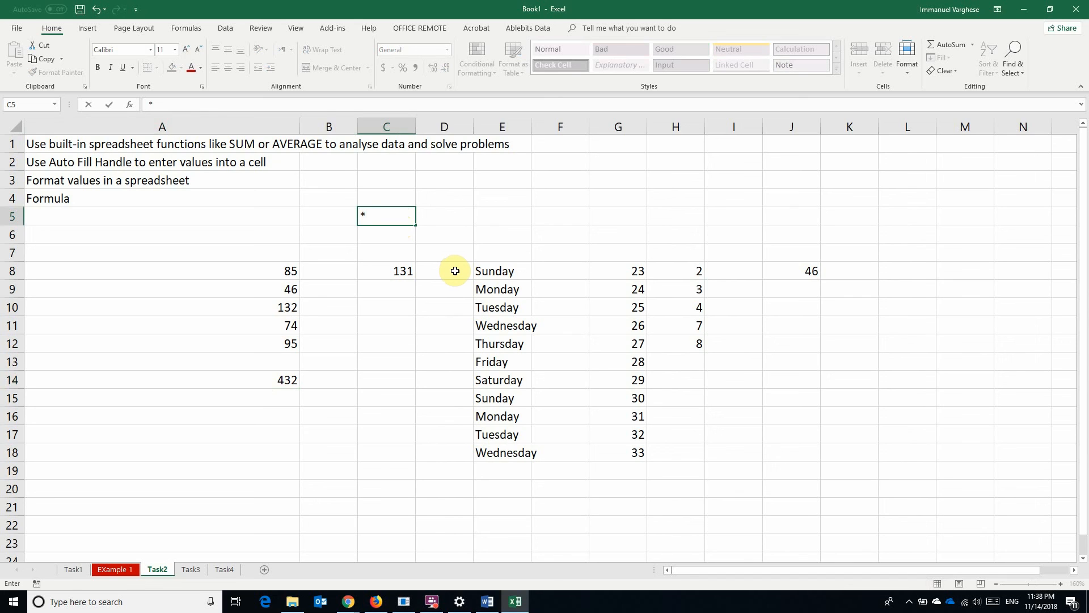
key(BackSpace)
text(/)
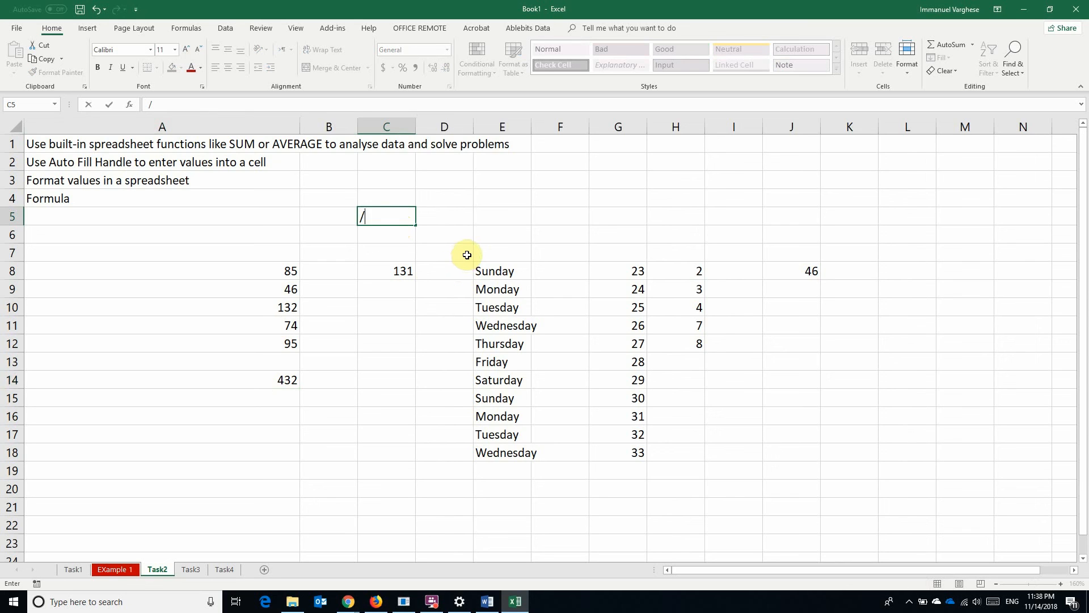
key(BackSpace)
click(794, 402)
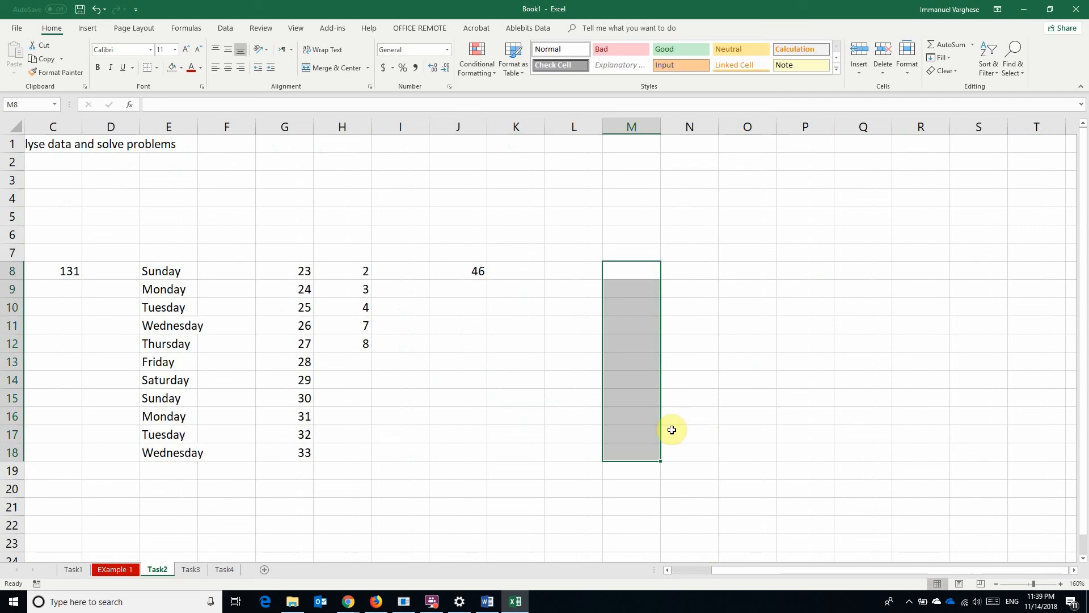
Enter 8 in M8 and copy it down column M
click(753, 401)
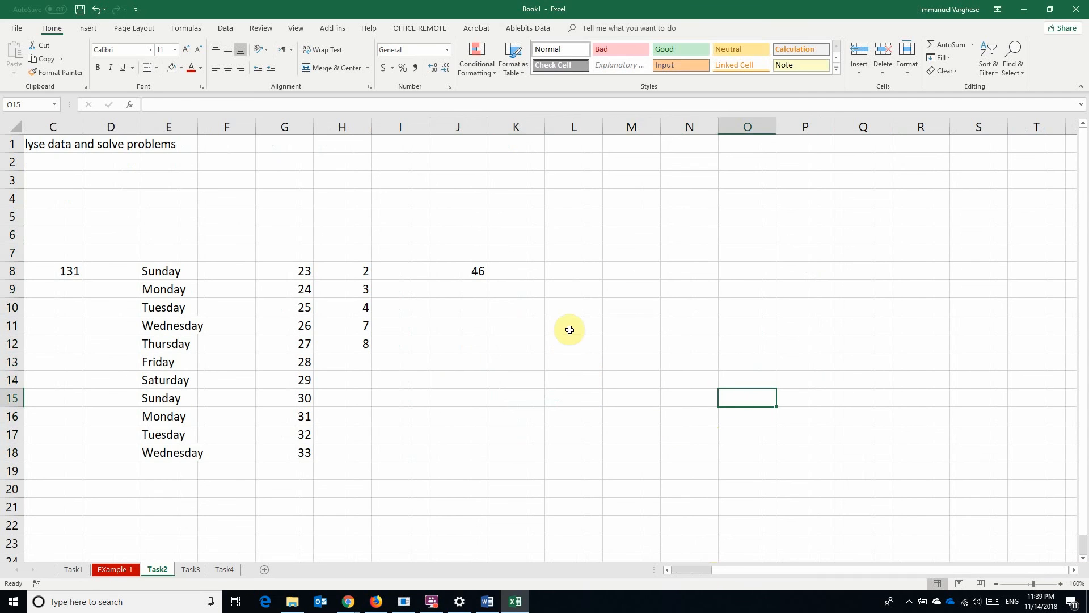
click(633, 276)
text(8)
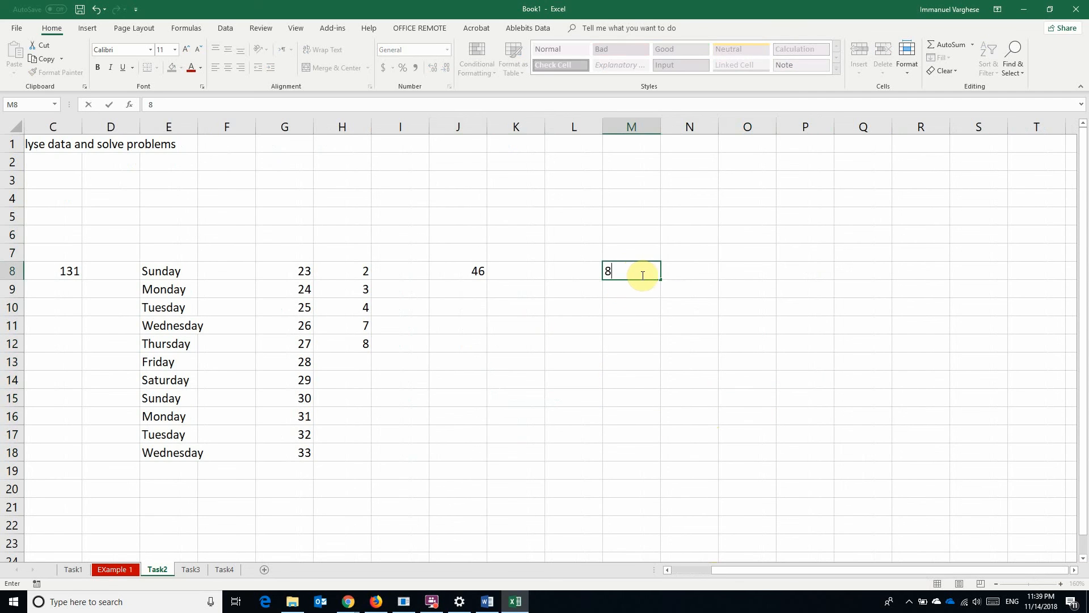
click(691, 313)
click(637, 272)
drag(662, 281, 714, 454)
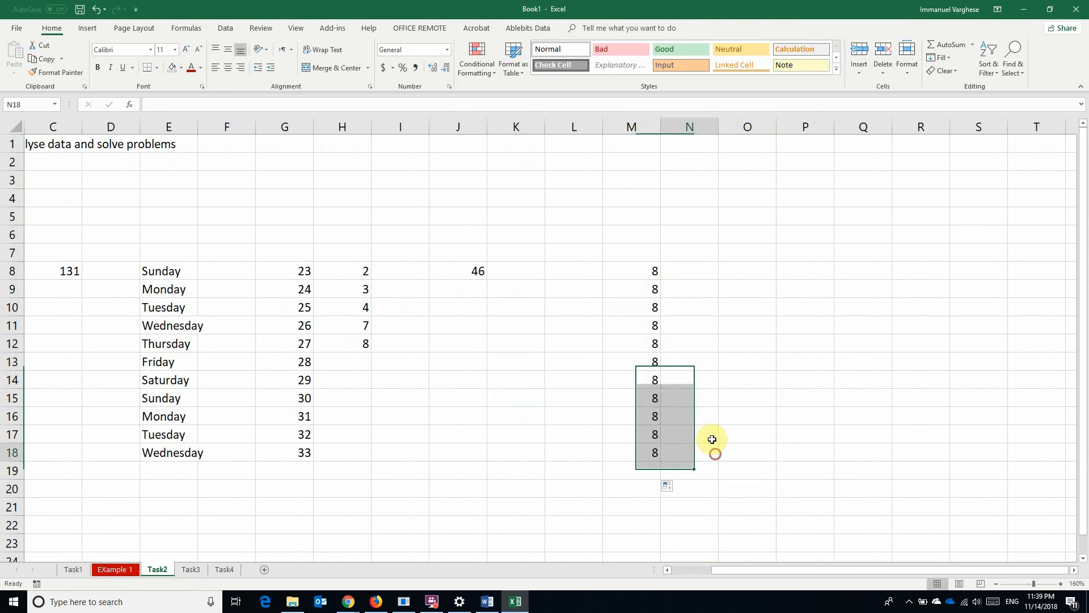
Fill N8:N17 with the series 1 through 10 and clear the extra 8s below row 17
click(701, 265)
text(1)
key(Return)
text(2)
key(Return)
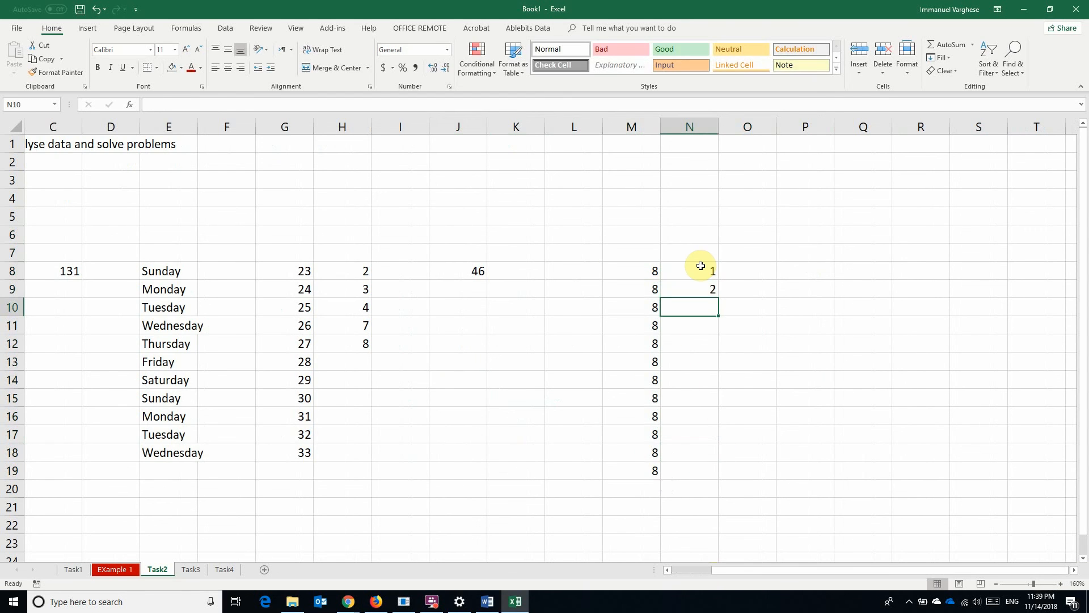
drag(701, 267, 713, 486)
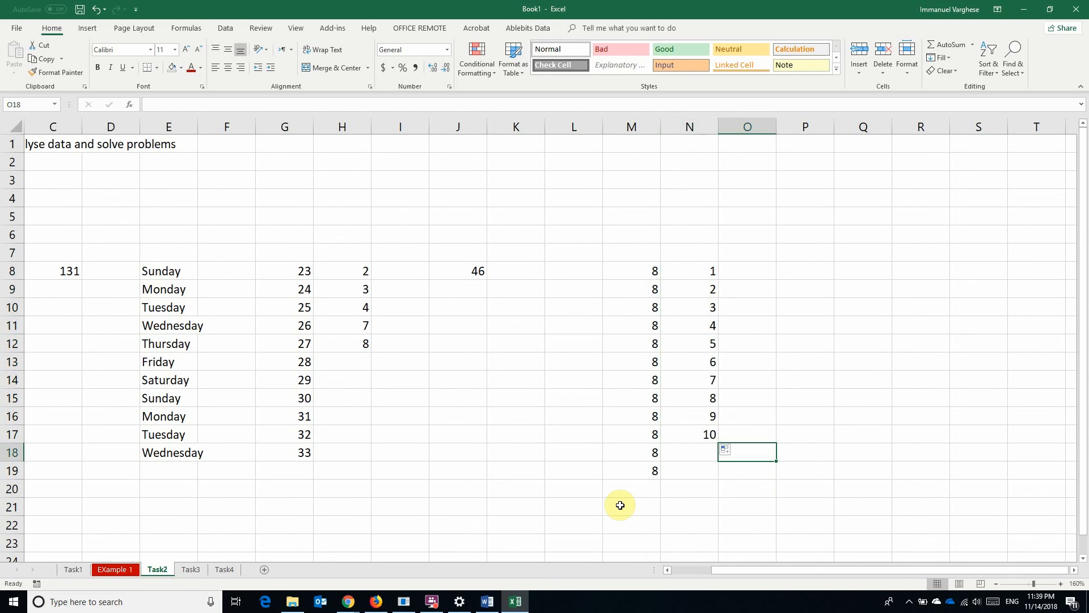
drag(621, 504, 663, 452)
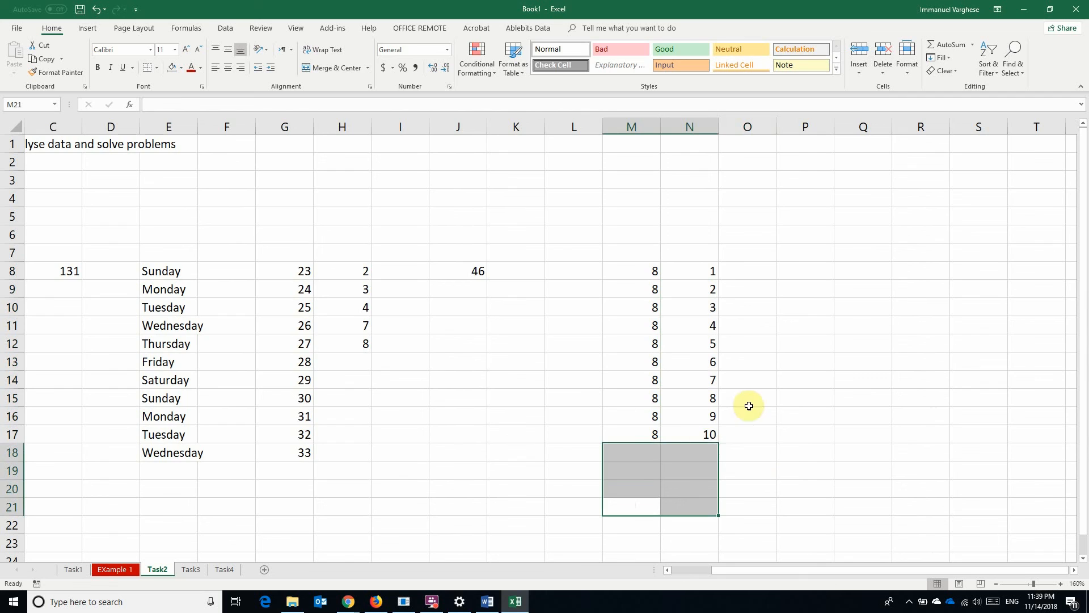
click(850, 377)
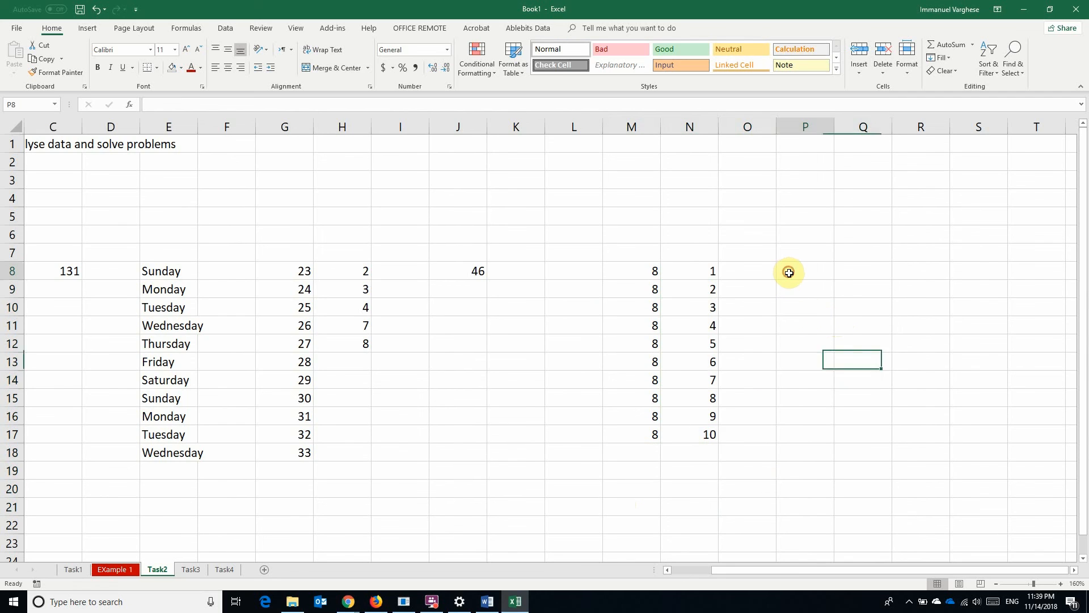
drag(785, 270, 788, 436)
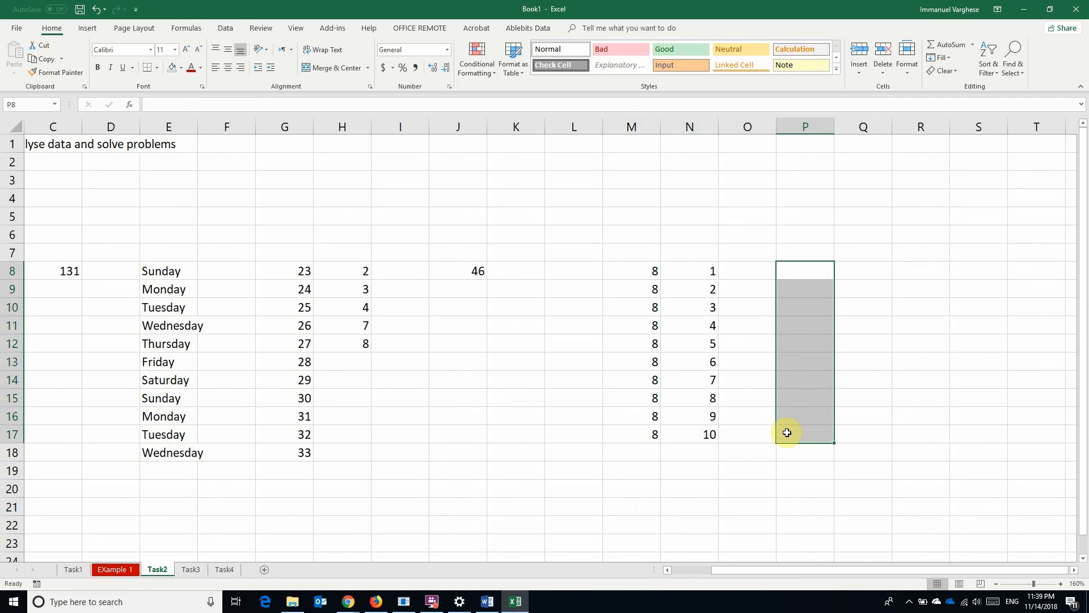
Enter =M8*N8 in P8 and fill it down to P17, giving 8 through 80
click(800, 270)
text(=)
click(644, 274)
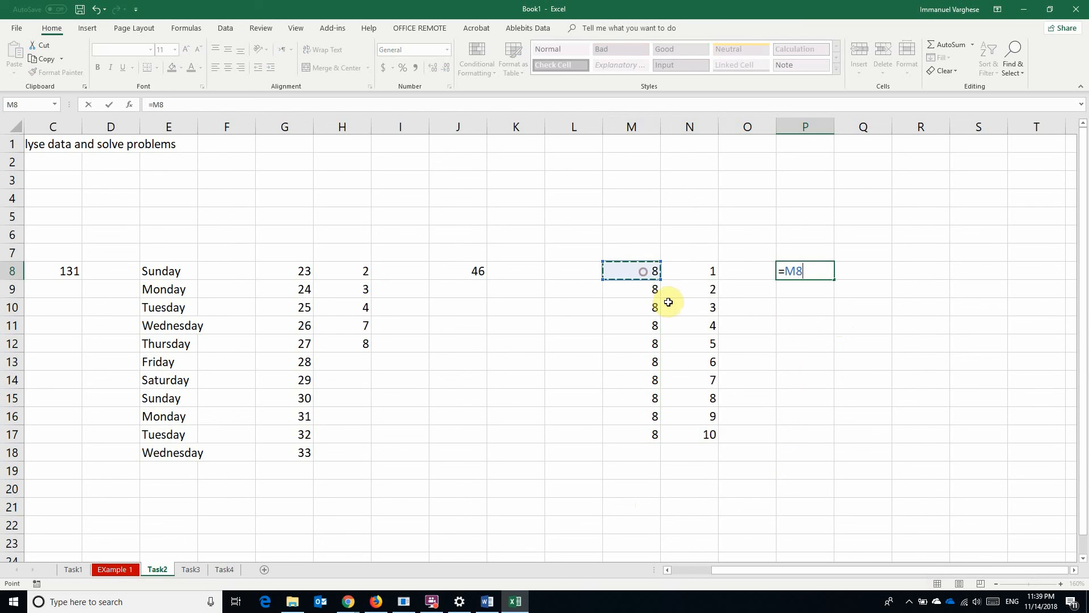
click(707, 265)
key(Return)
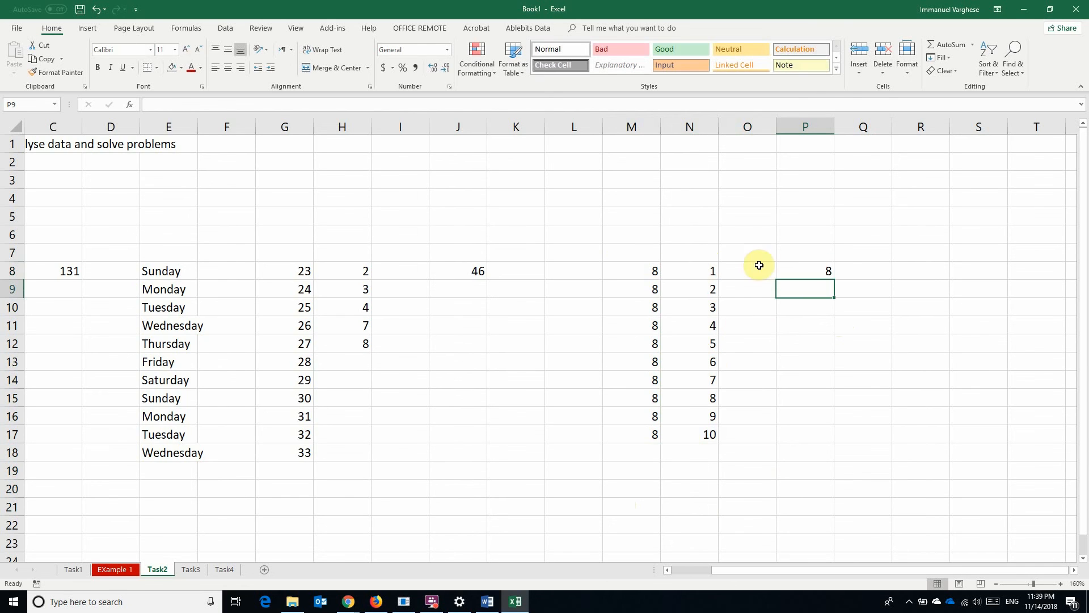
click(823, 271)
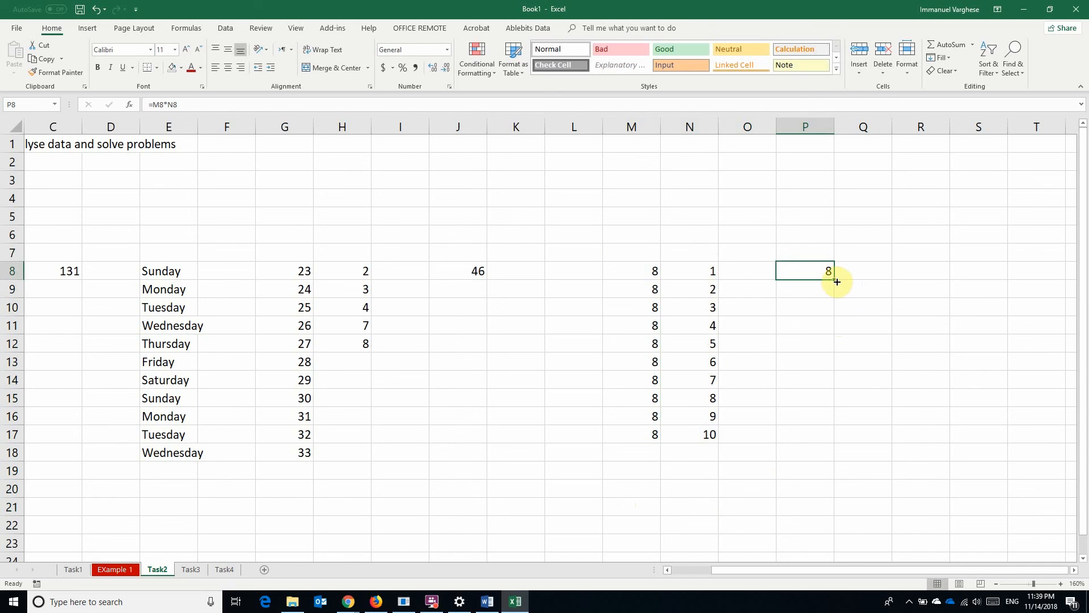
drag(834, 281, 842, 434)
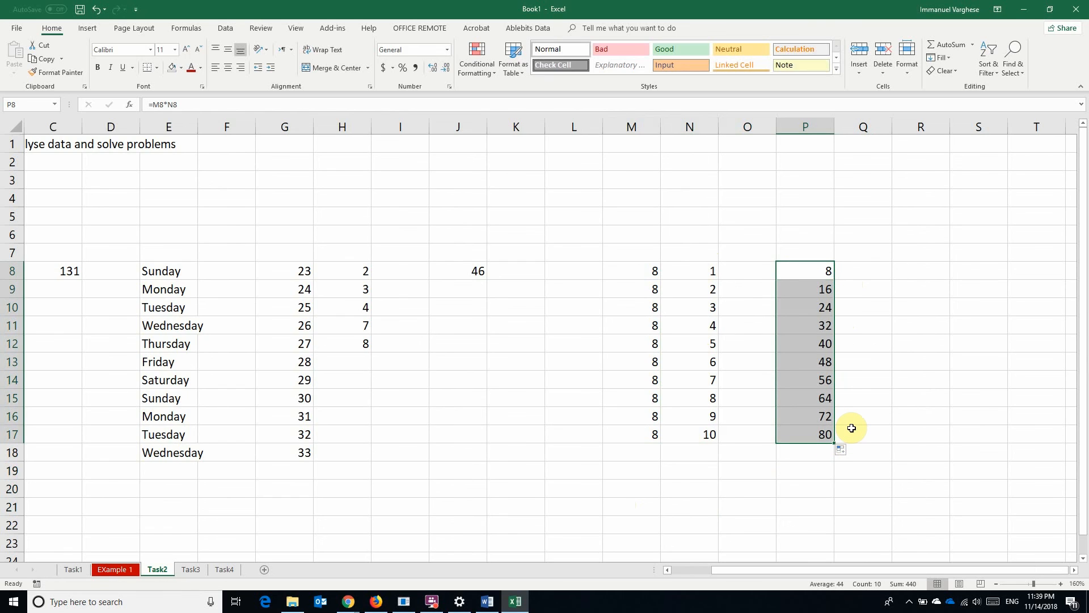
click(851, 428)
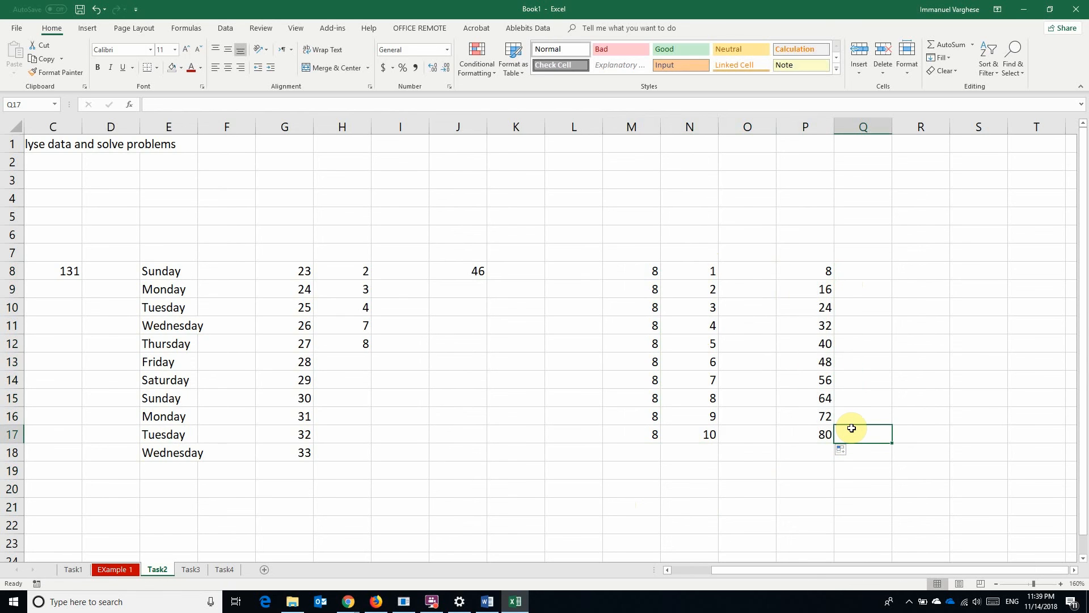
Check the values in M14 and N14 and the copied formulas in P14 and P16
click(628, 379)
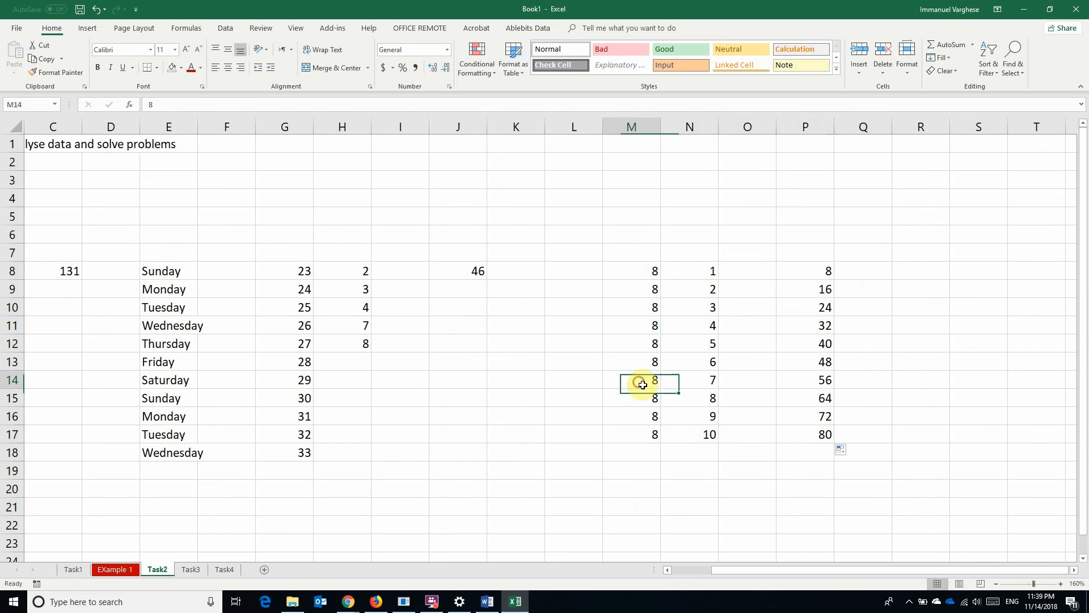
click(696, 379)
click(800, 379)
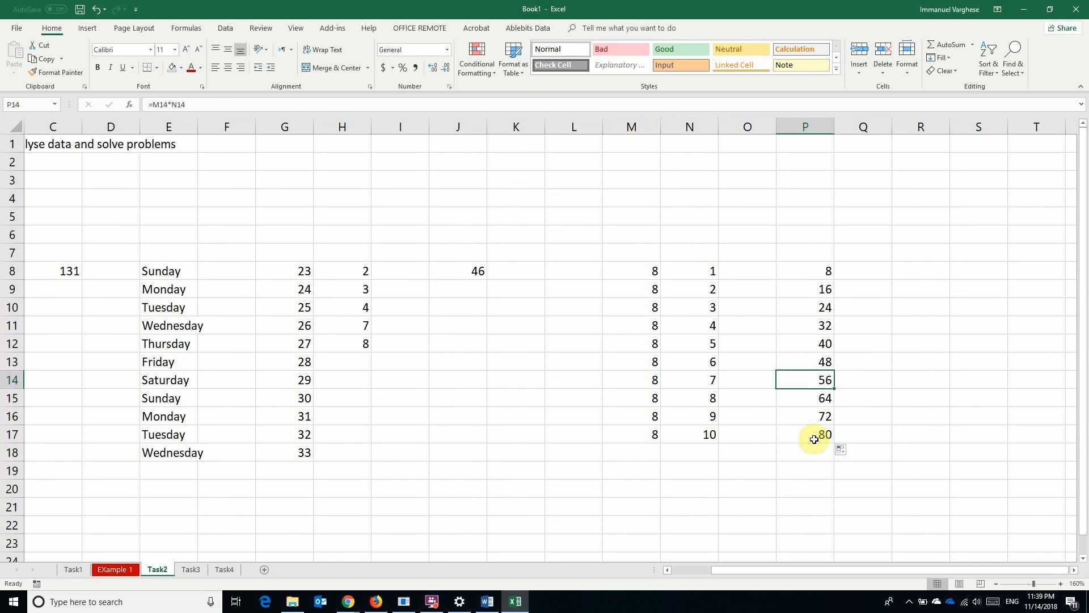
click(807, 418)
click(767, 472)
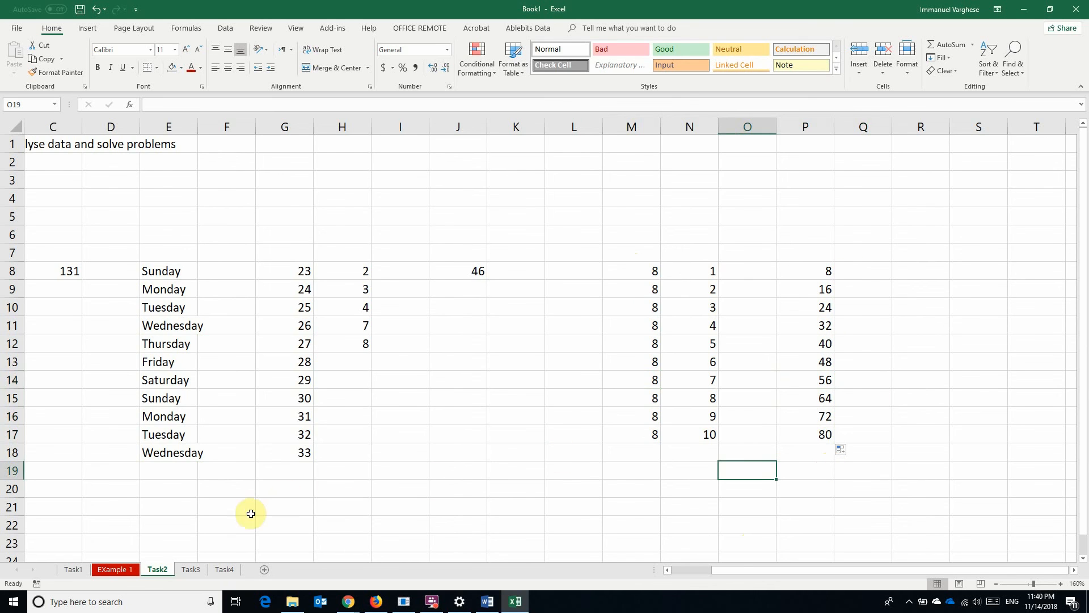
click(193, 569)
Select the Name/Points table in B7:C11 on the Task3 sheet
click(355, 364)
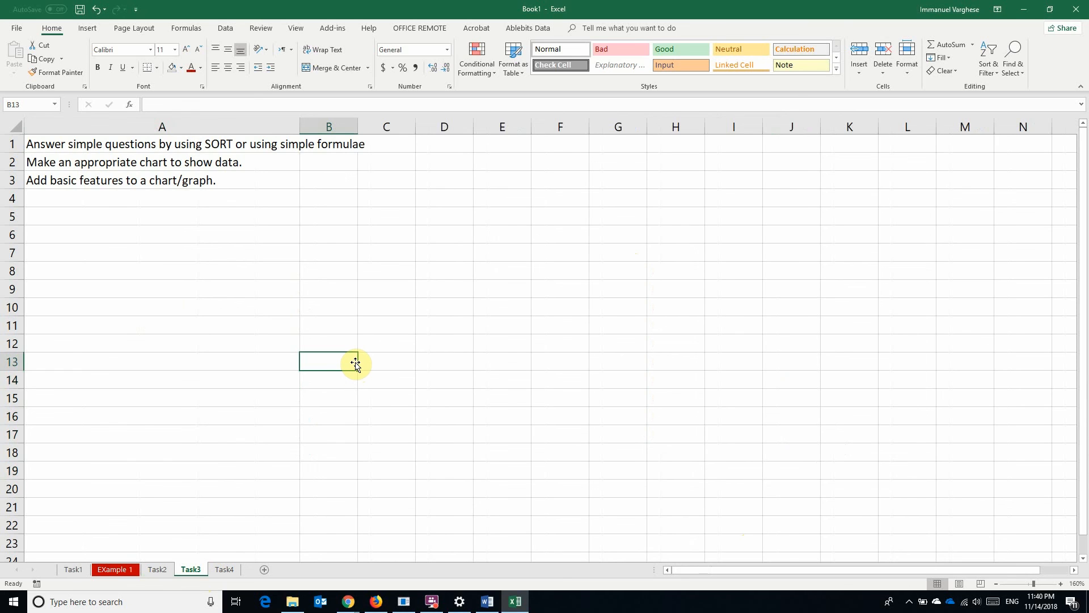
click(331, 250)
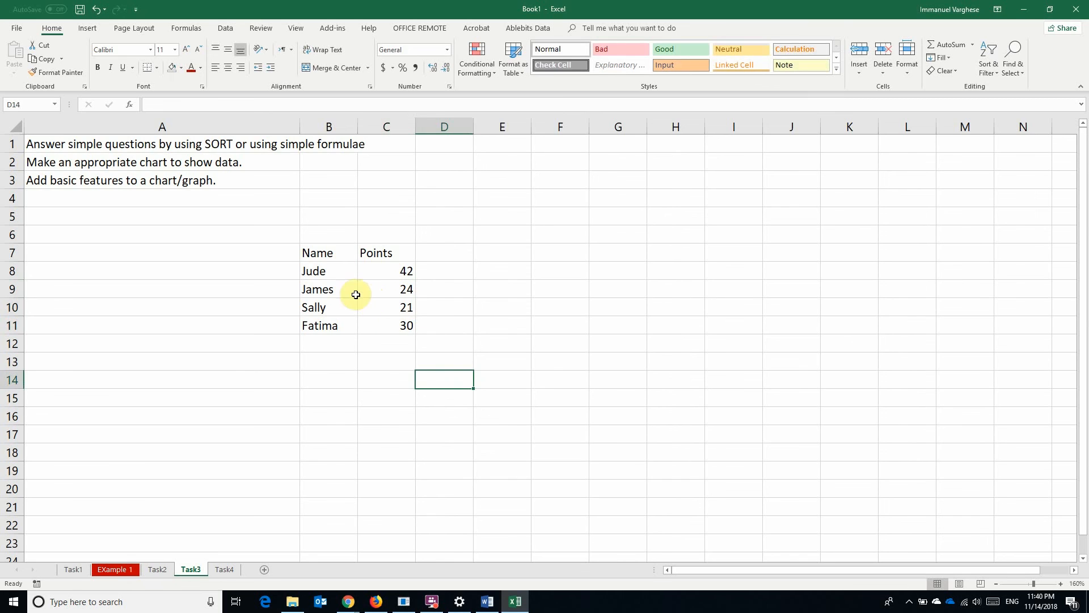
drag(318, 251, 370, 332)
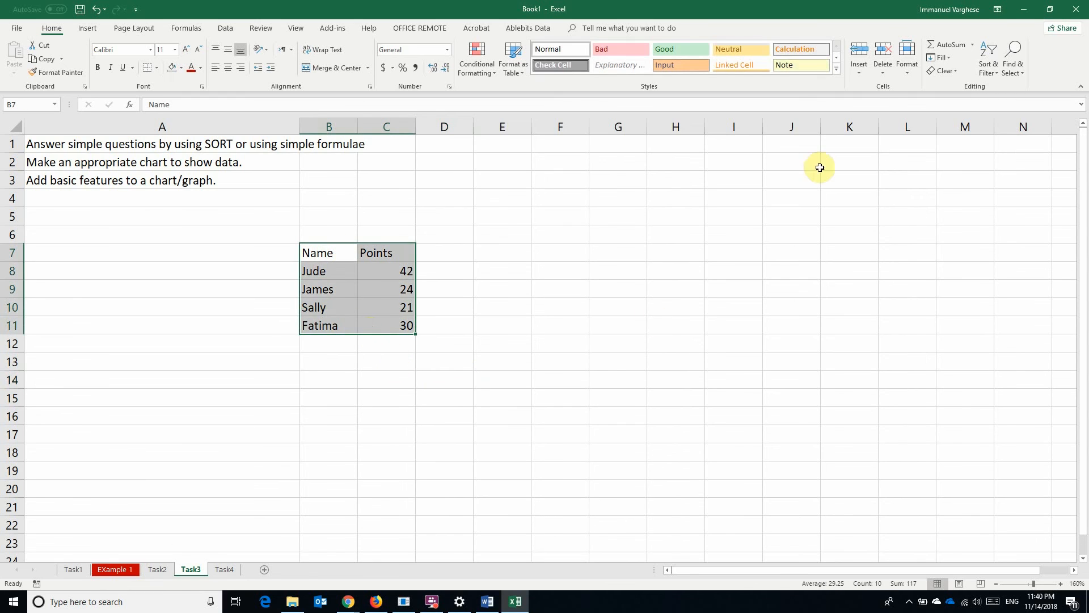
Apply Sort & Filter > Filter to the B7:C11 Name/Points table
click(985, 73)
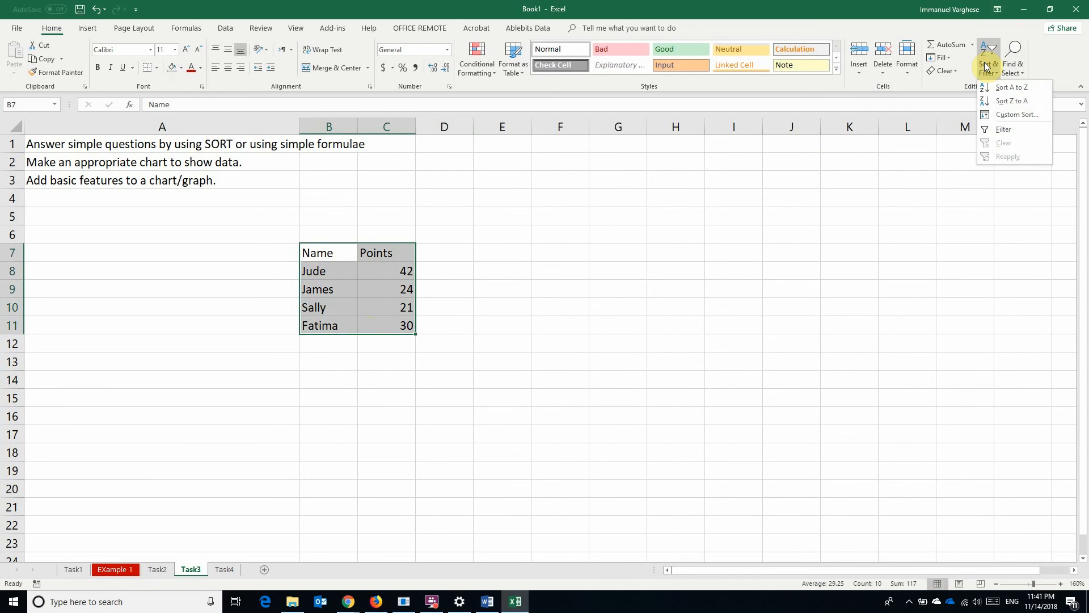
click(1009, 129)
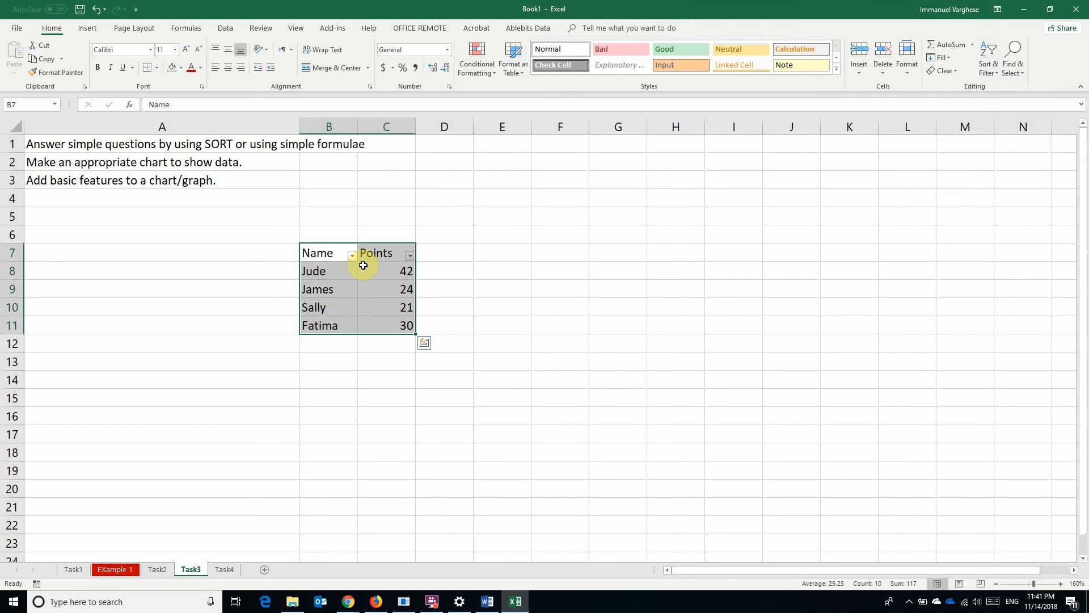
click(463, 290)
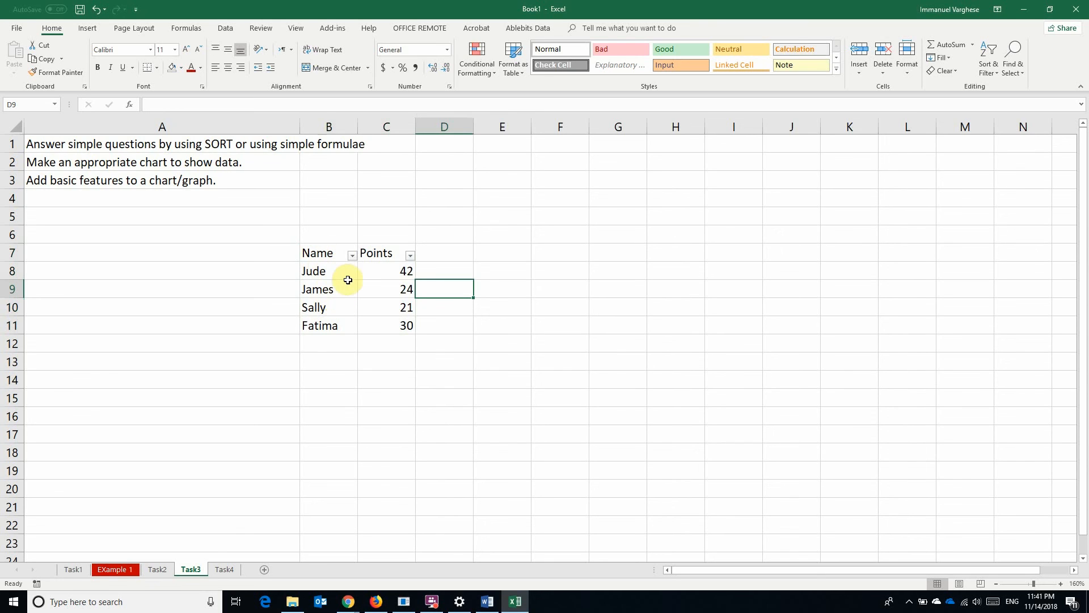
Sort the Name column A to Z, then Z to A, then back to A to Z
click(353, 255)
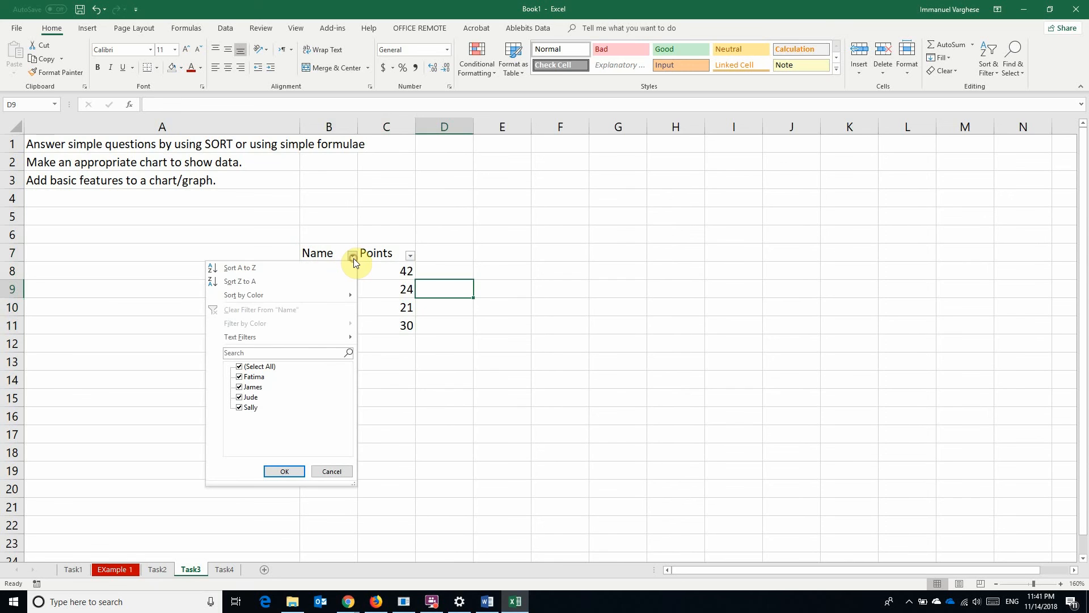
click(266, 268)
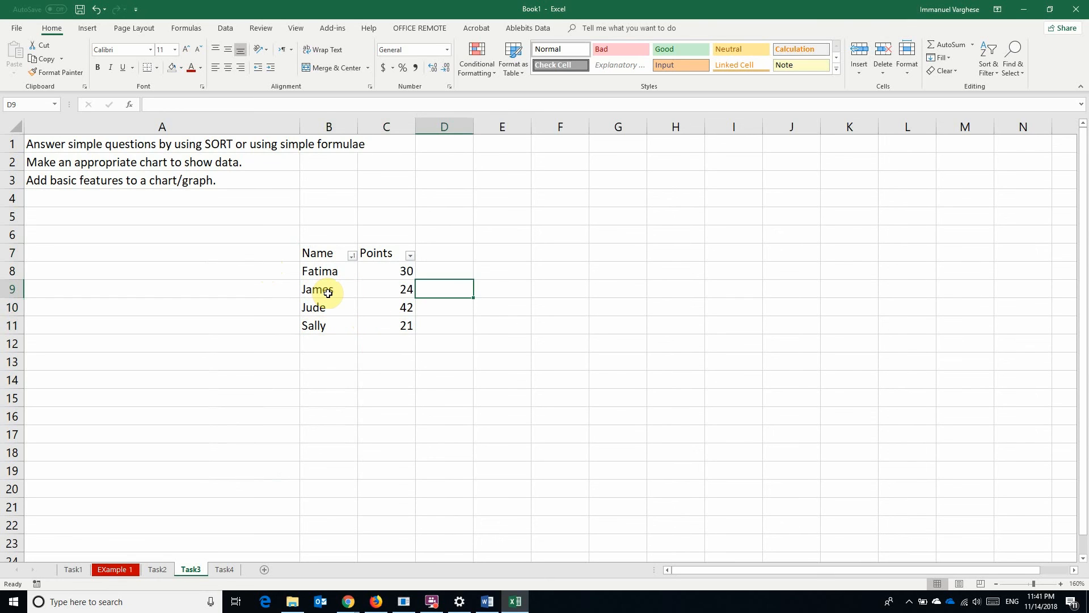
click(352, 255)
click(261, 282)
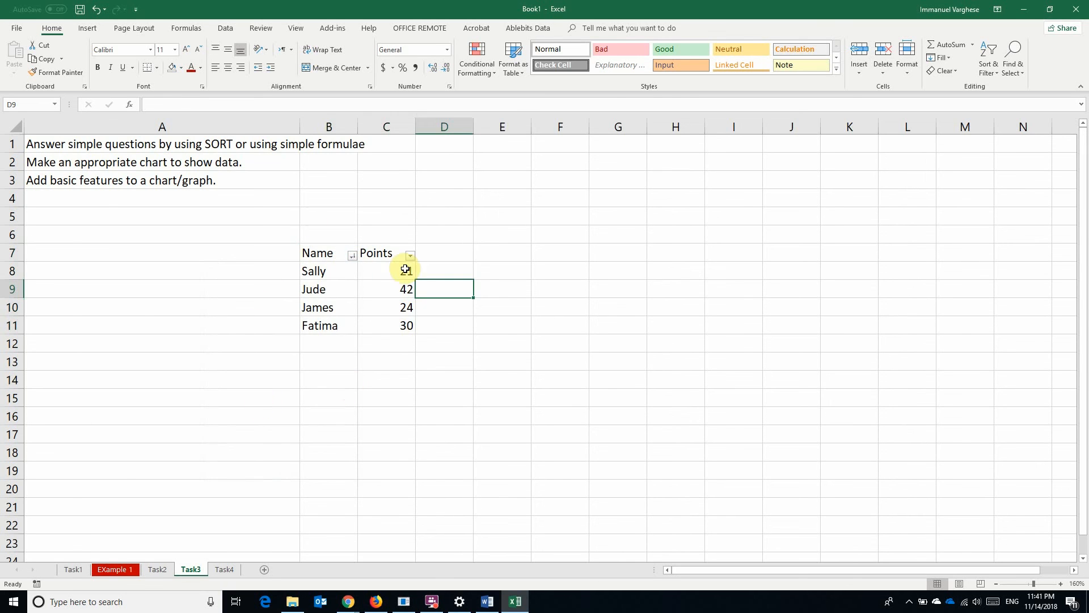
click(351, 255)
click(261, 270)
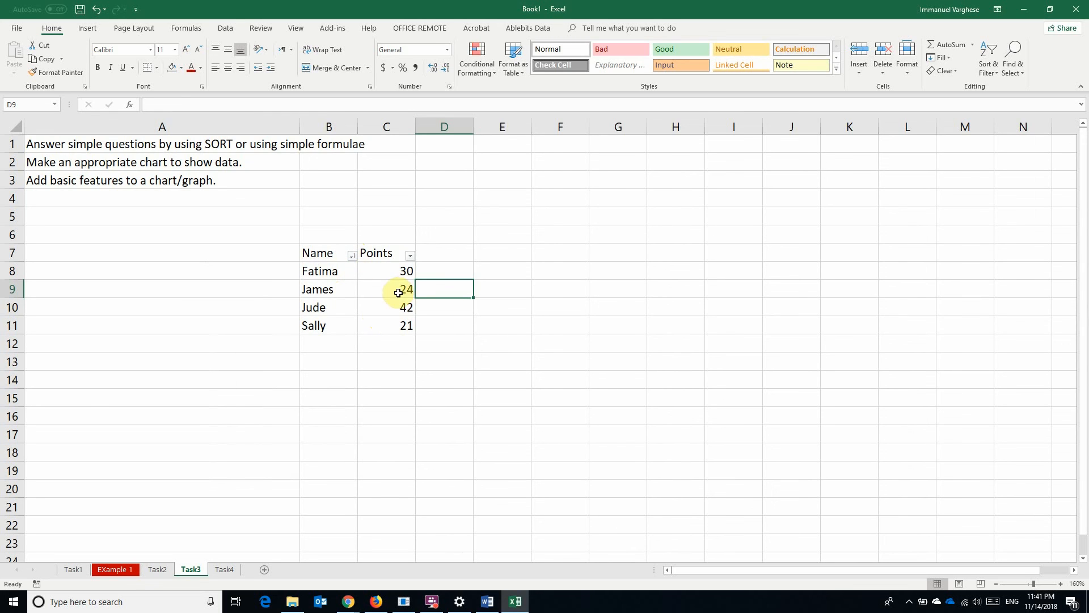
Sort by Points largest to smallest: Jude 42, Fatima 30, James 24, Sally 21
click(410, 256)
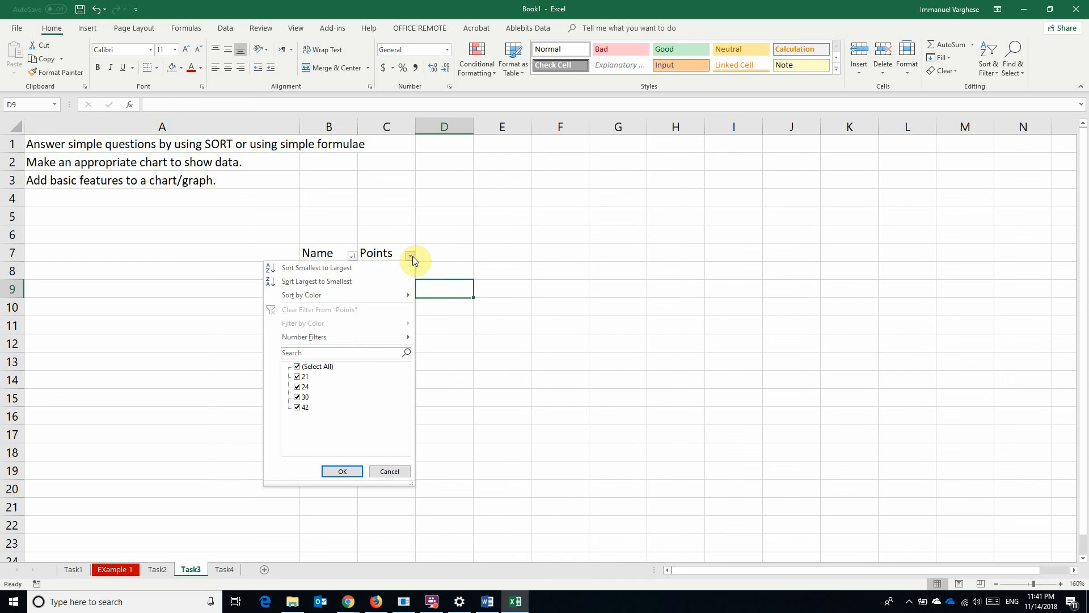
click(360, 269)
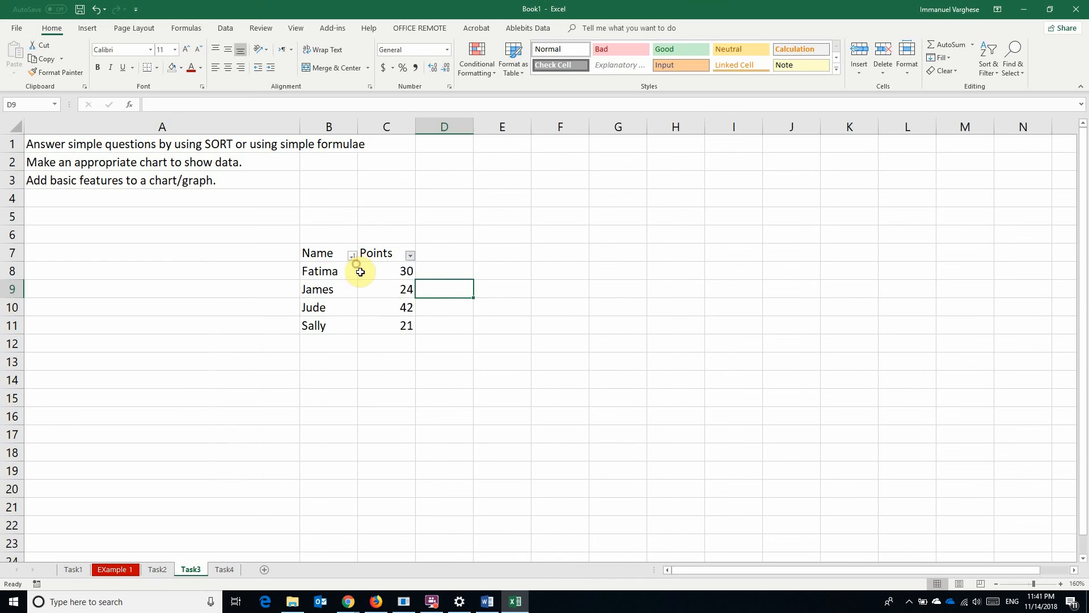
click(410, 256)
click(379, 279)
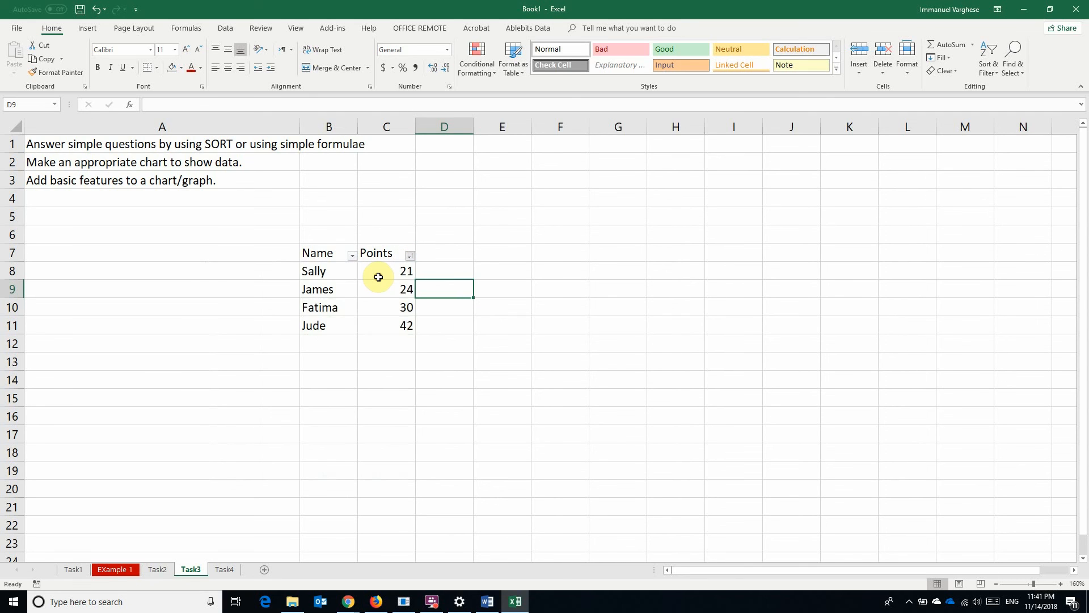
click(435, 340)
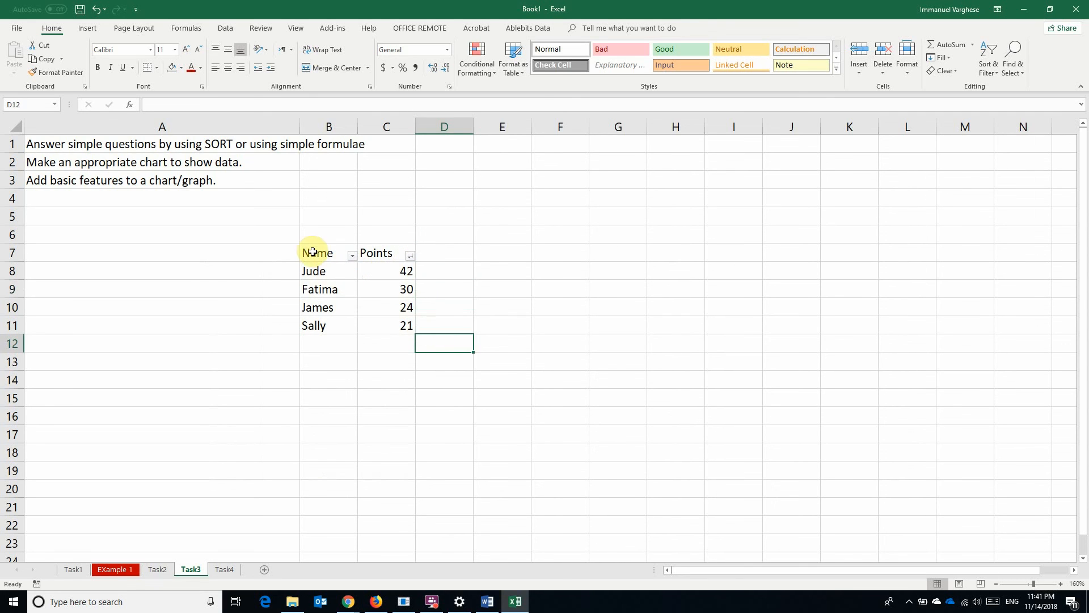
drag(310, 252, 390, 326)
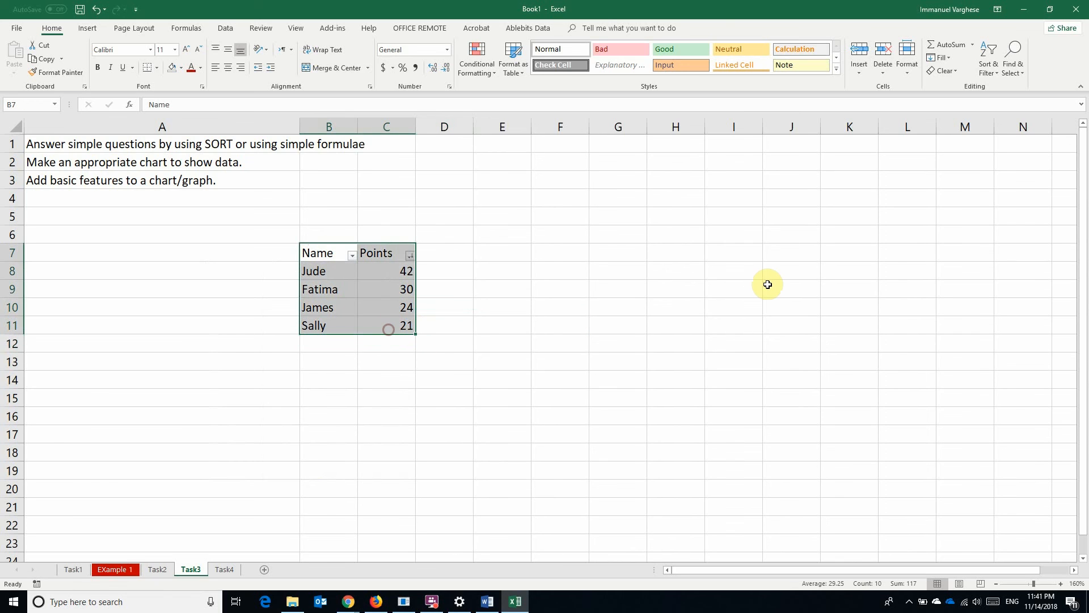
click(986, 72)
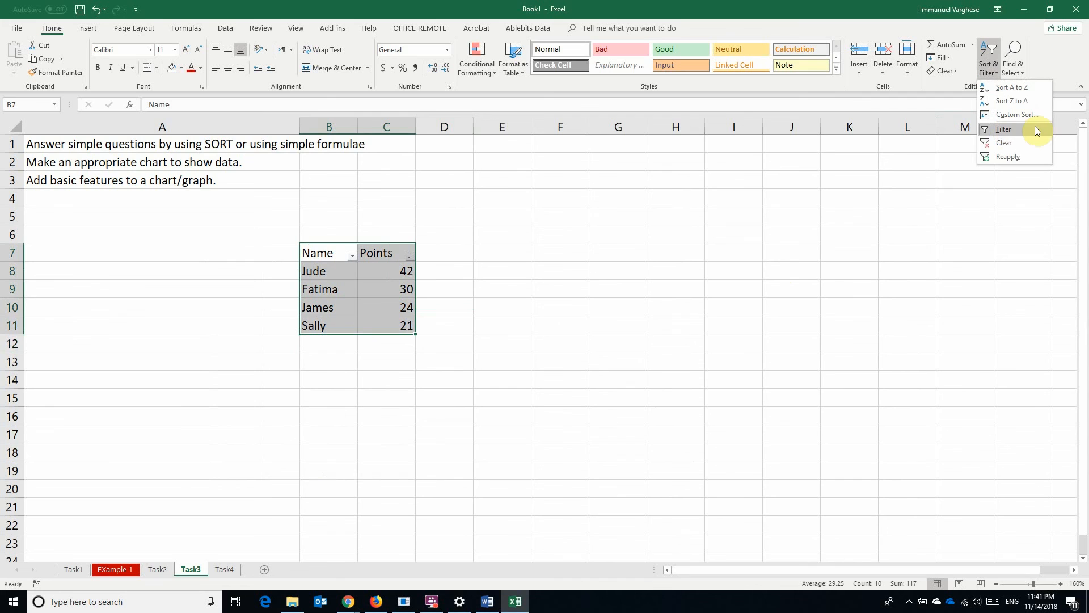
click(446, 292)
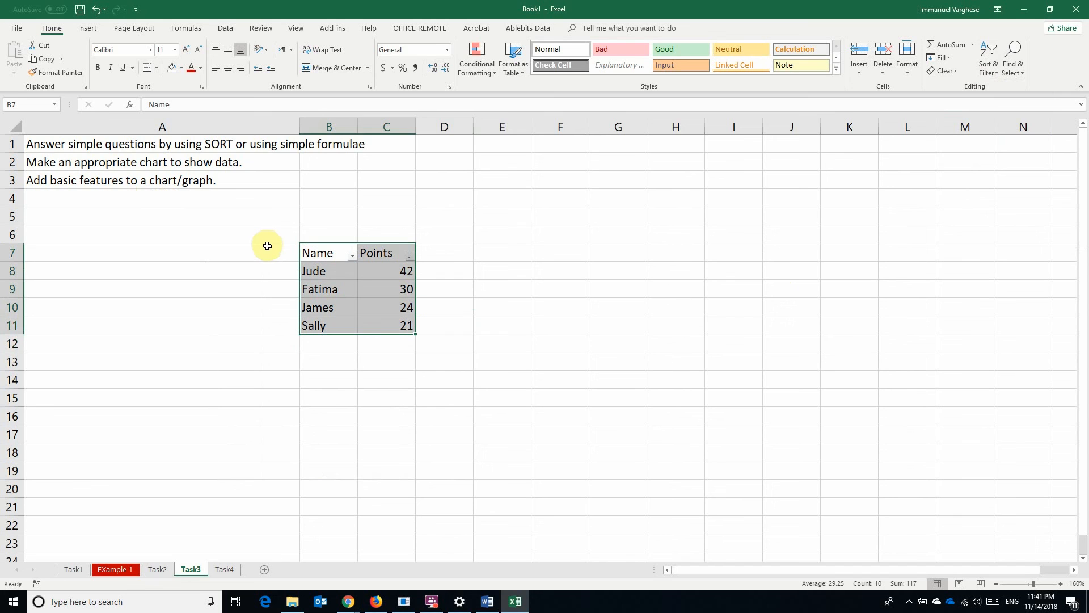
Insert the recommended Clustered Column chart of Points and move it beside the table
click(87, 28)
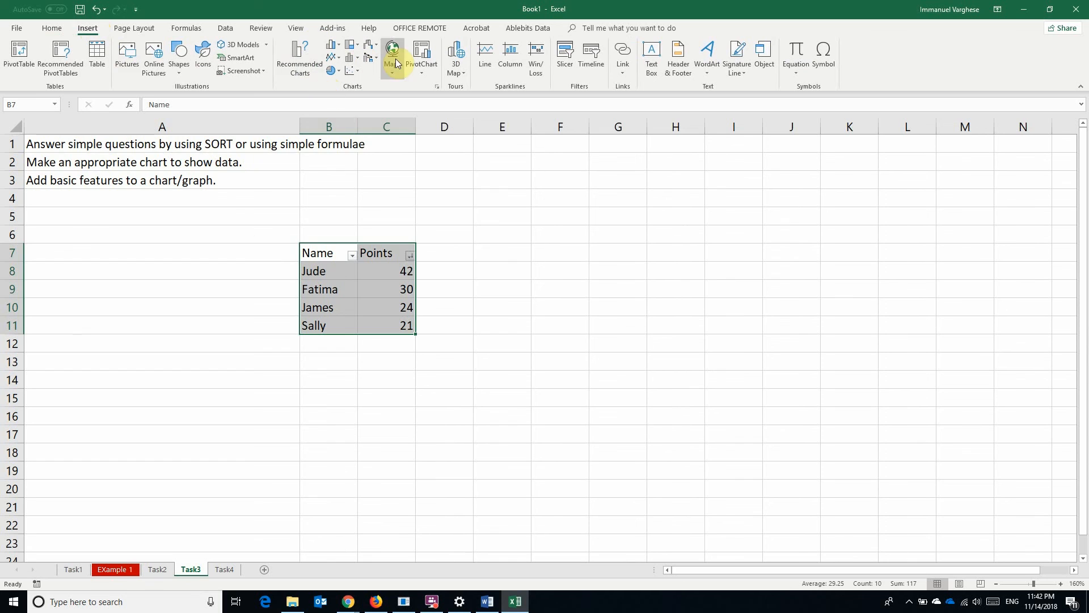
click(290, 61)
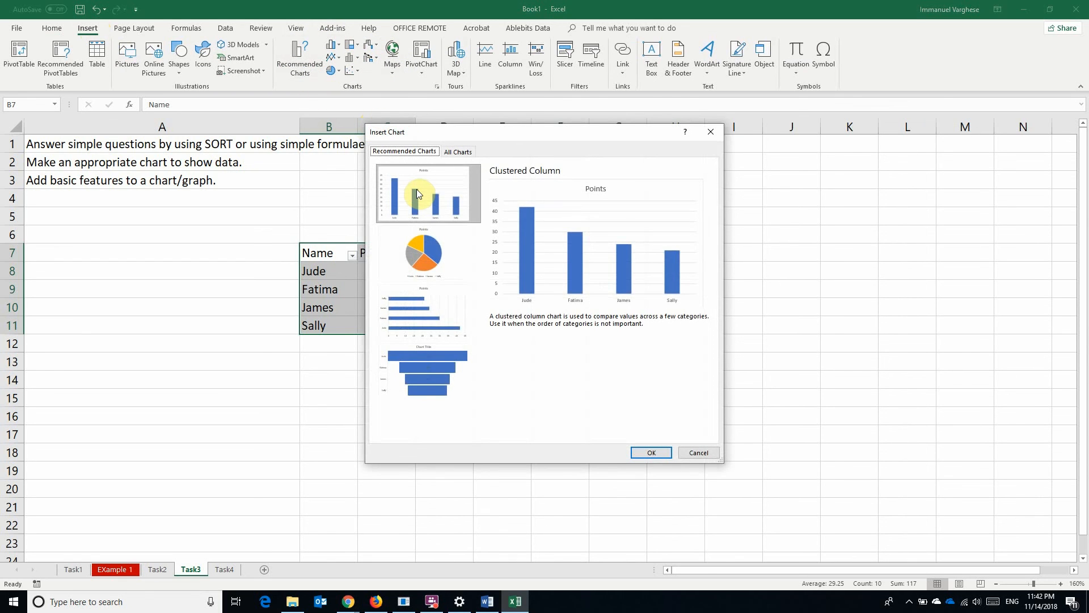
click(435, 250)
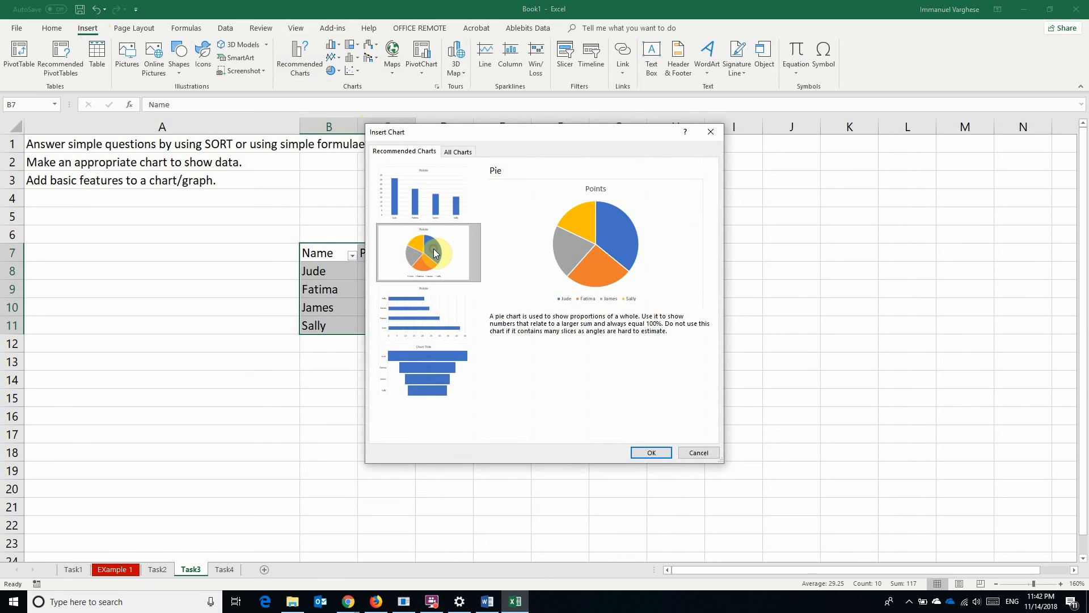
click(432, 208)
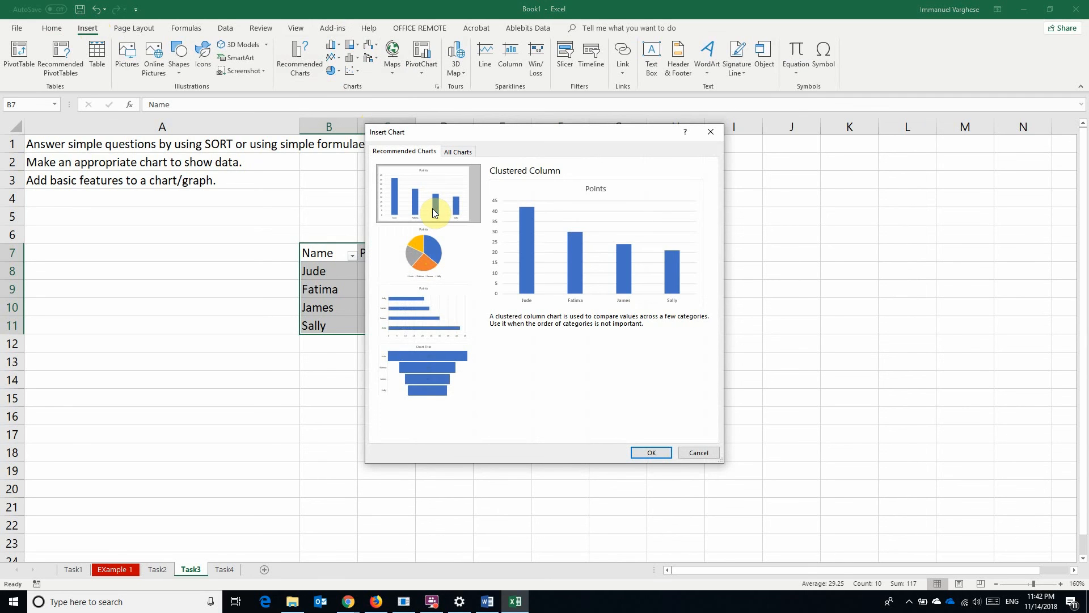
click(646, 453)
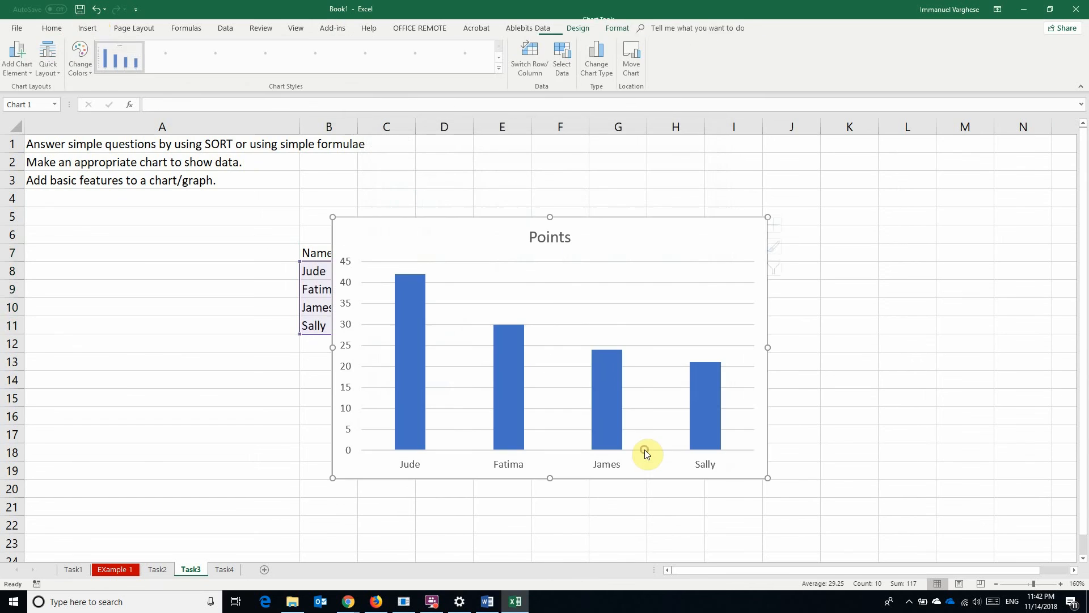
drag(476, 243, 596, 223)
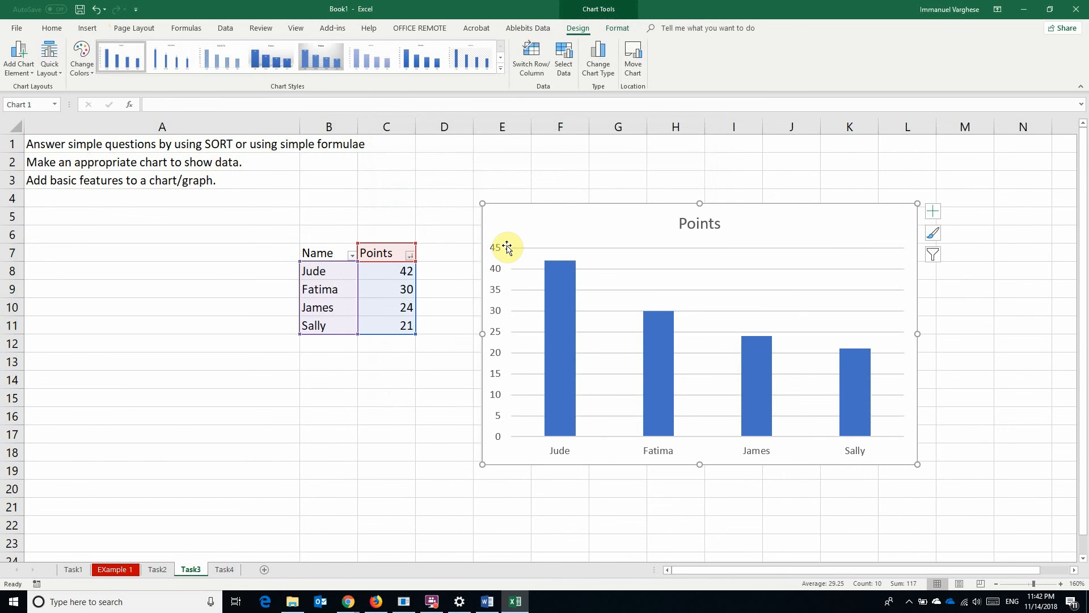
click(95, 30)
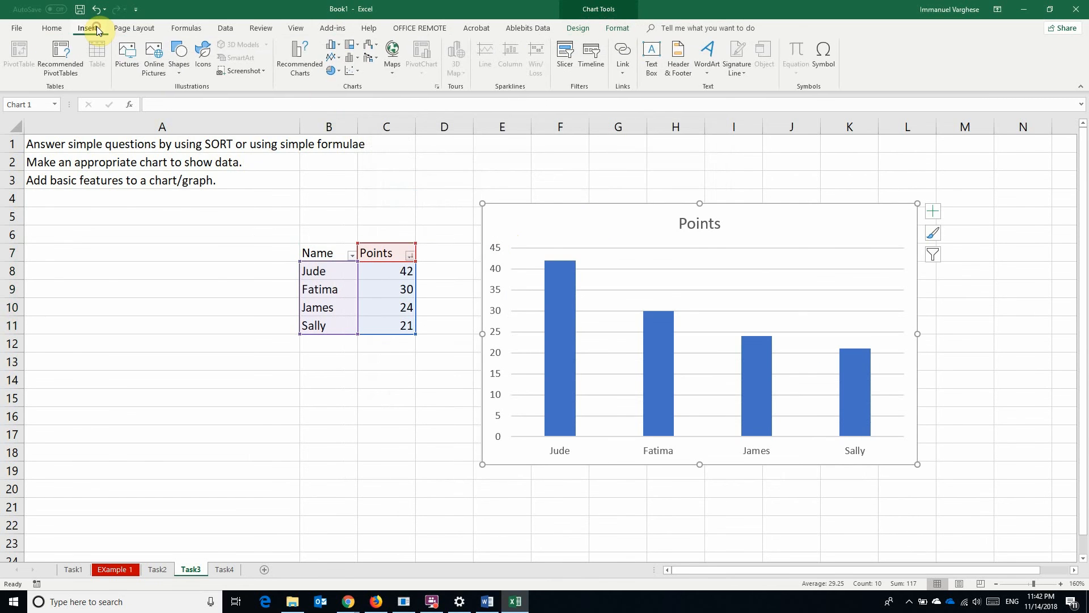
click(330, 77)
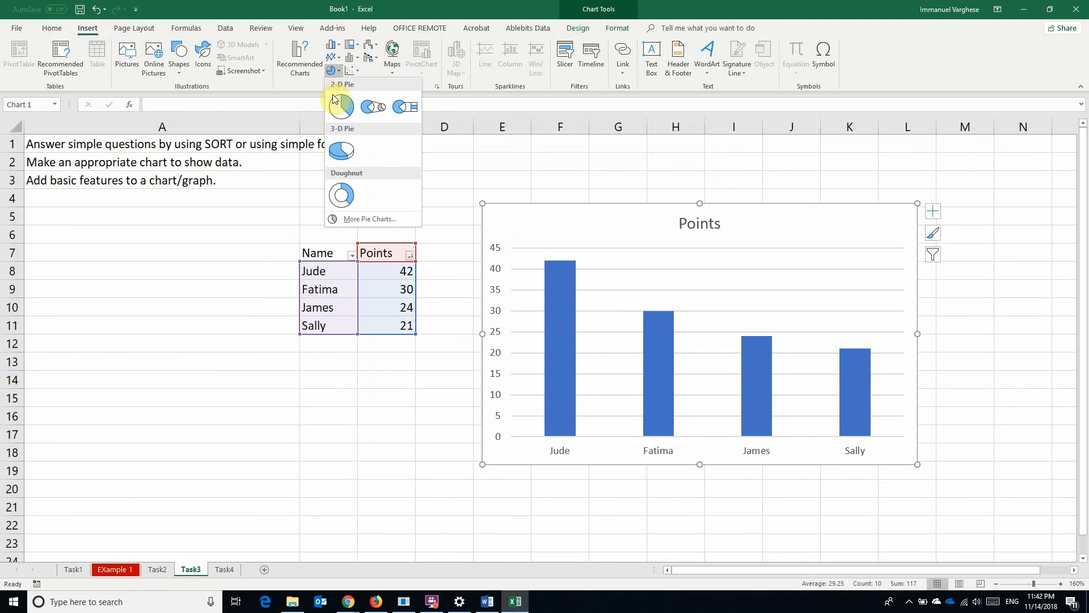
click(342, 148)
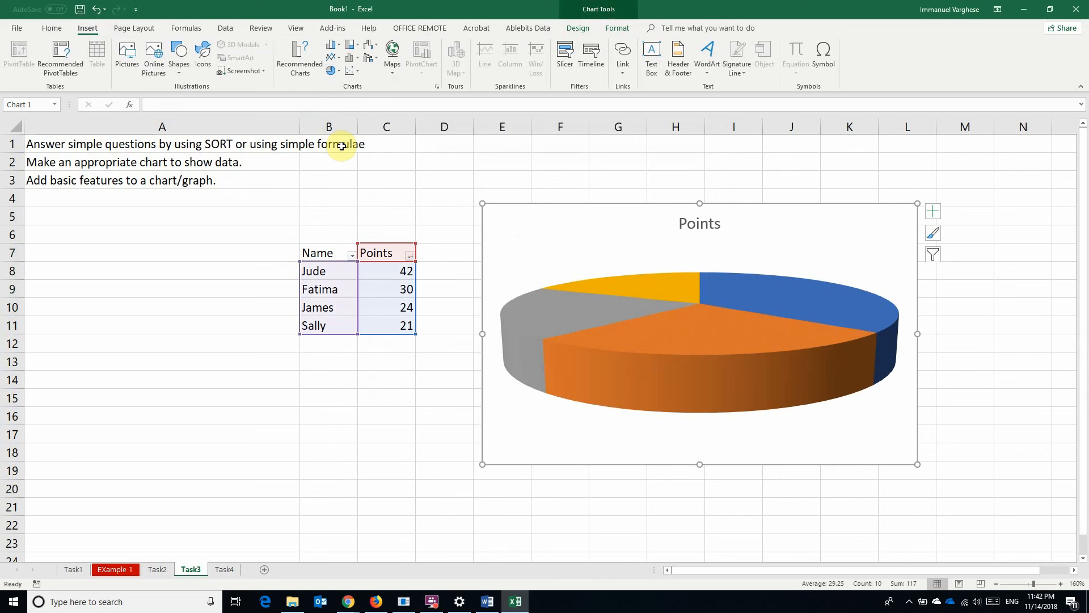
click(96, 9)
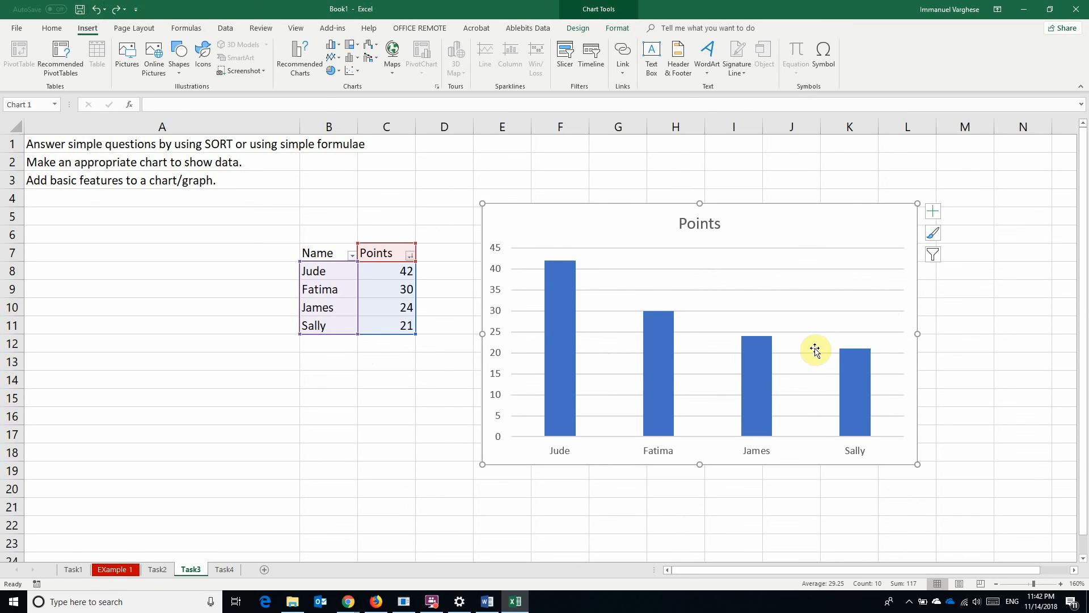
click(333, 72)
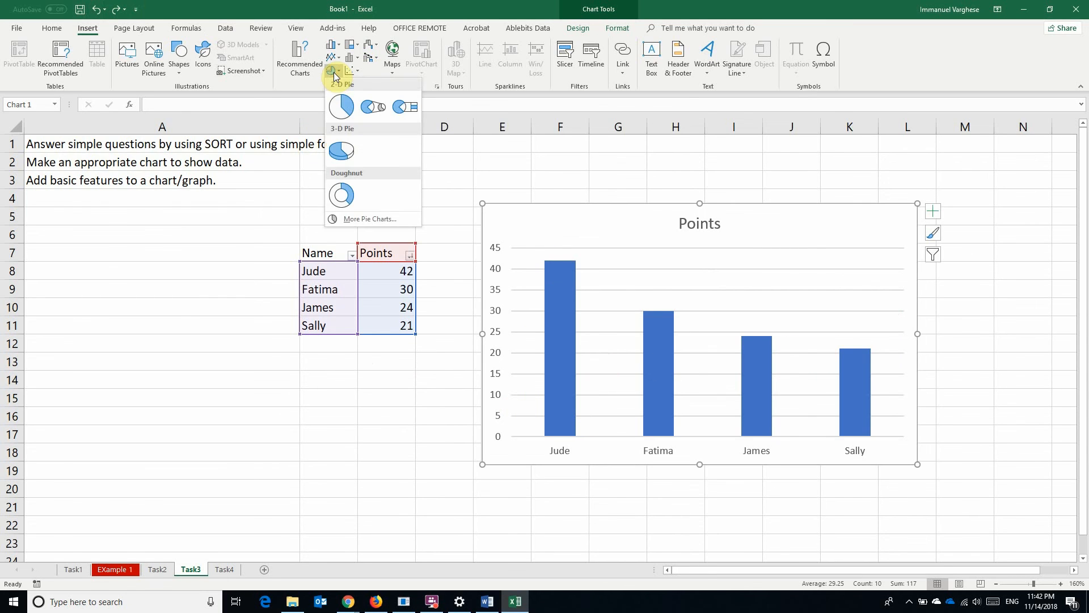
click(341, 106)
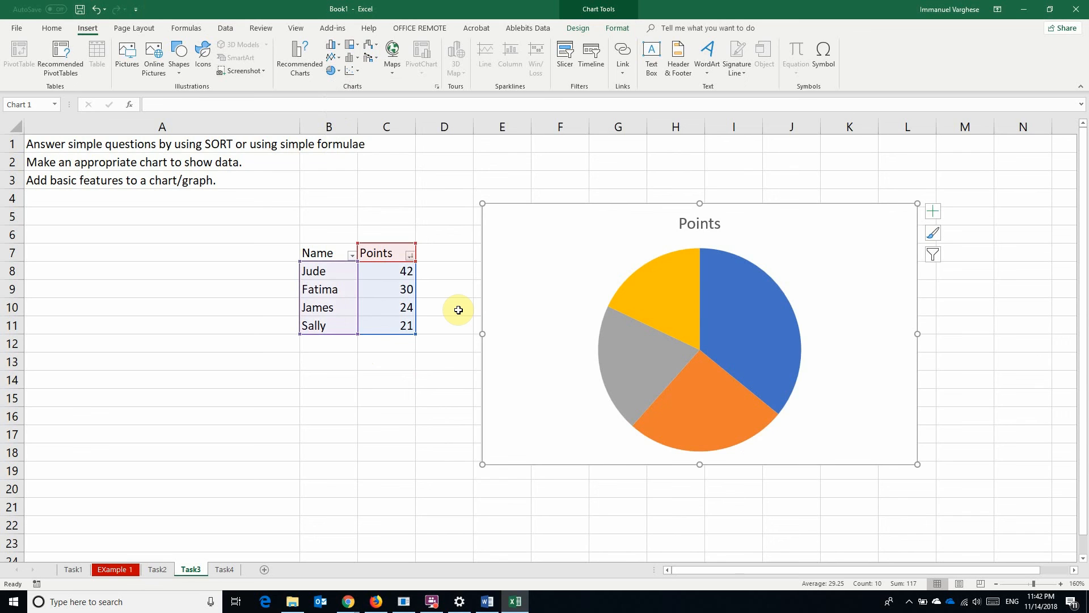
click(331, 44)
click(348, 79)
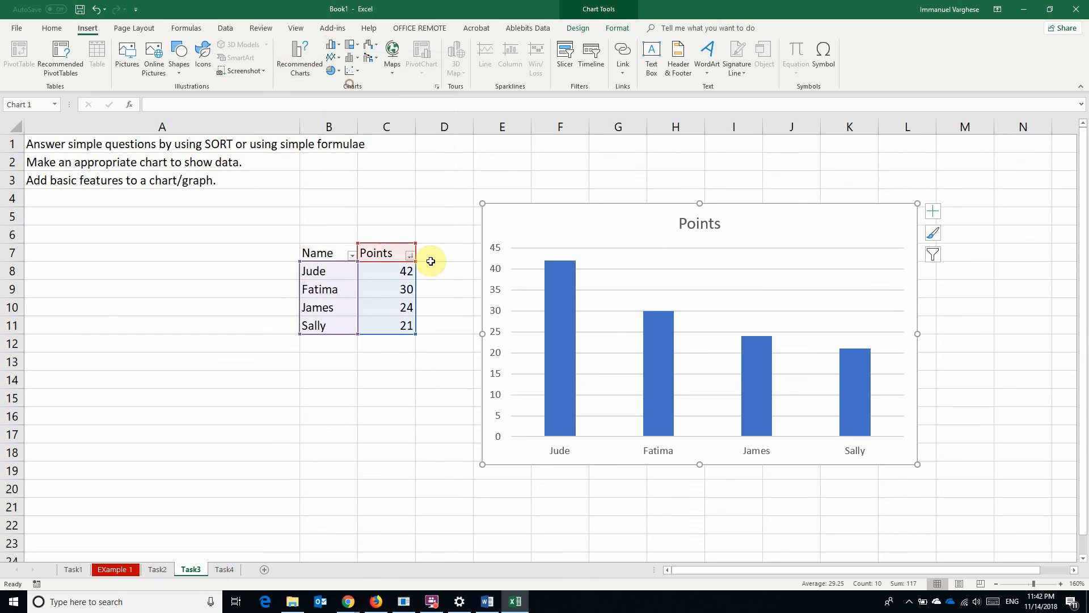
click(392, 379)
Protect the Task3 sheet with a password, entering it twice to confirm
click(224, 570)
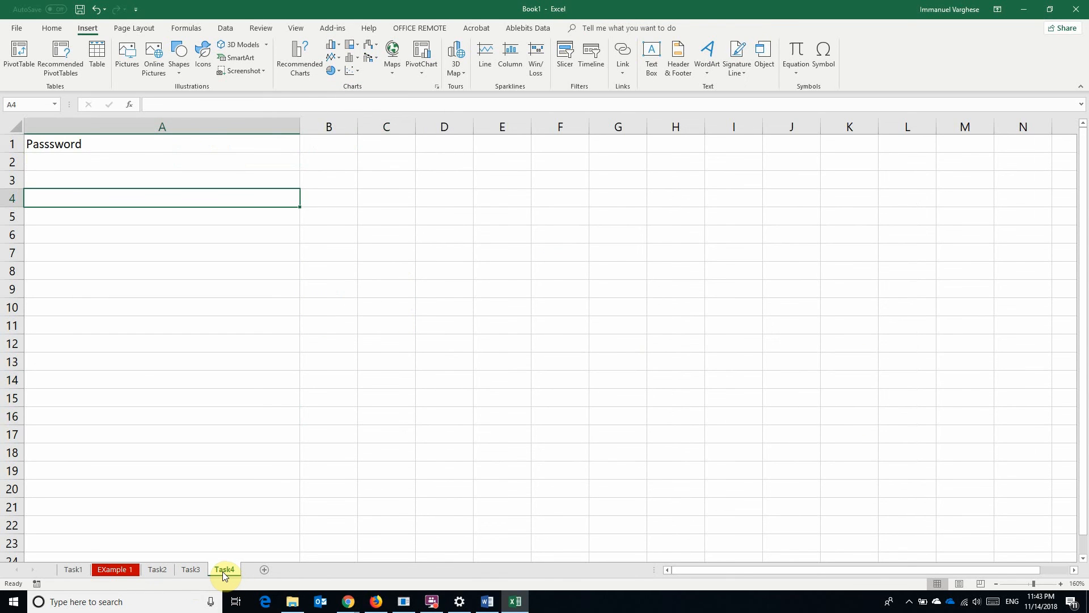
click(195, 570)
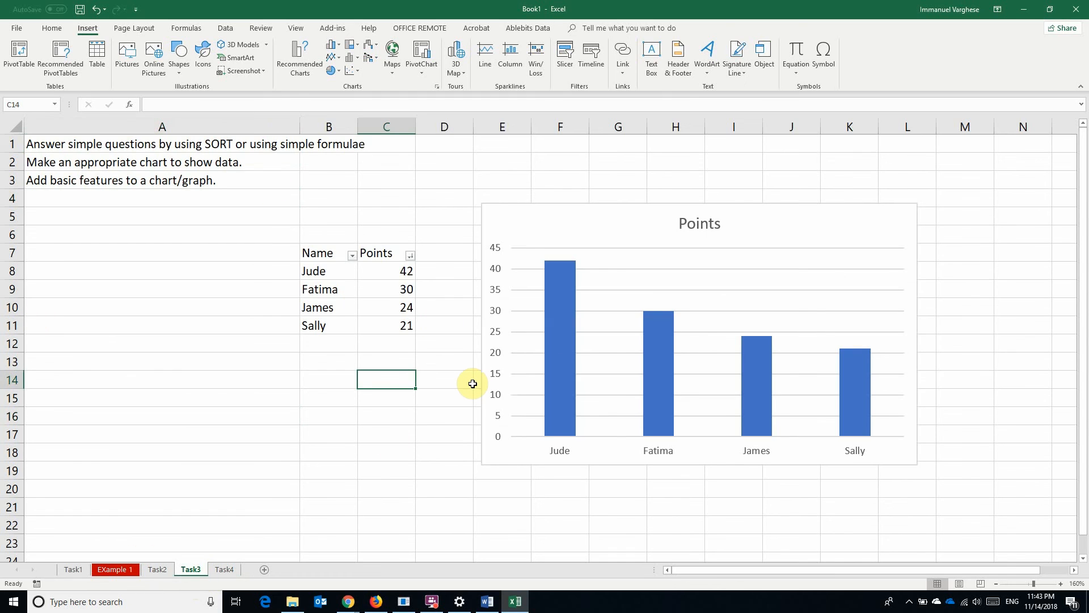
right_click(196, 570)
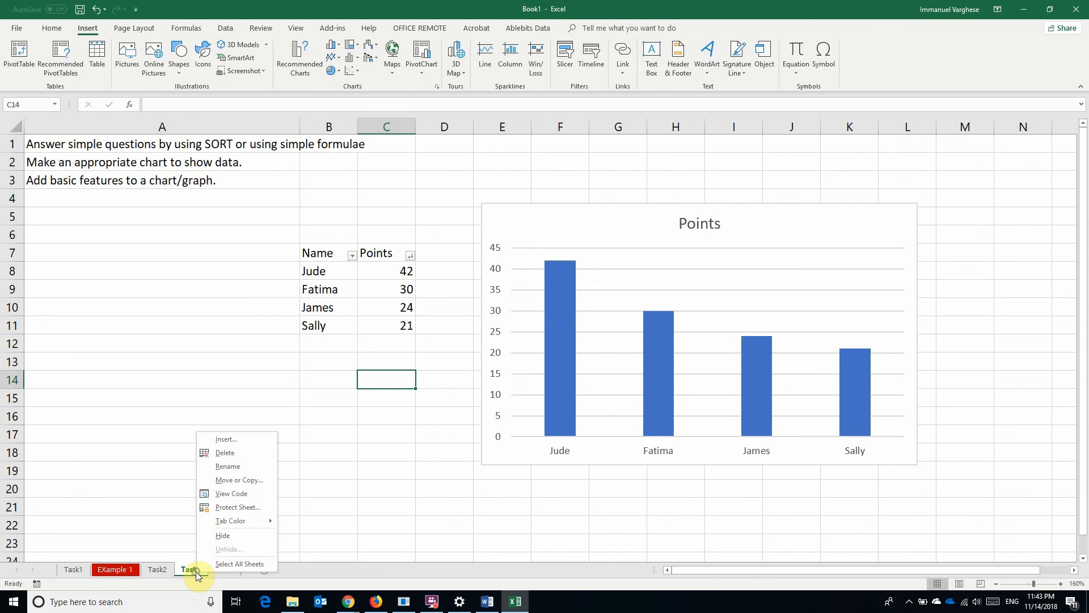
click(253, 509)
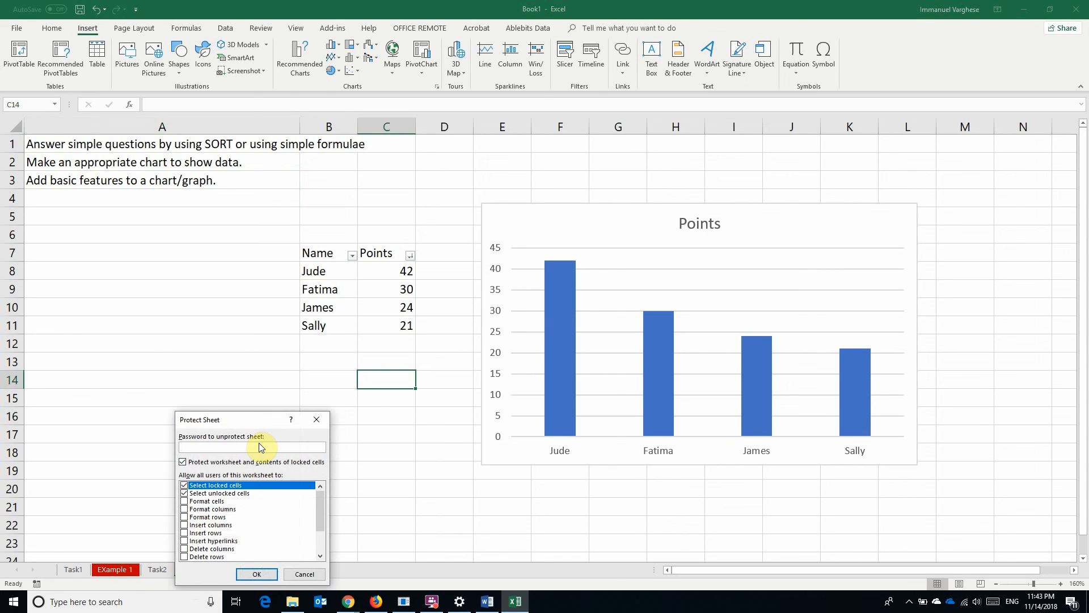
text(123)
key(Return)
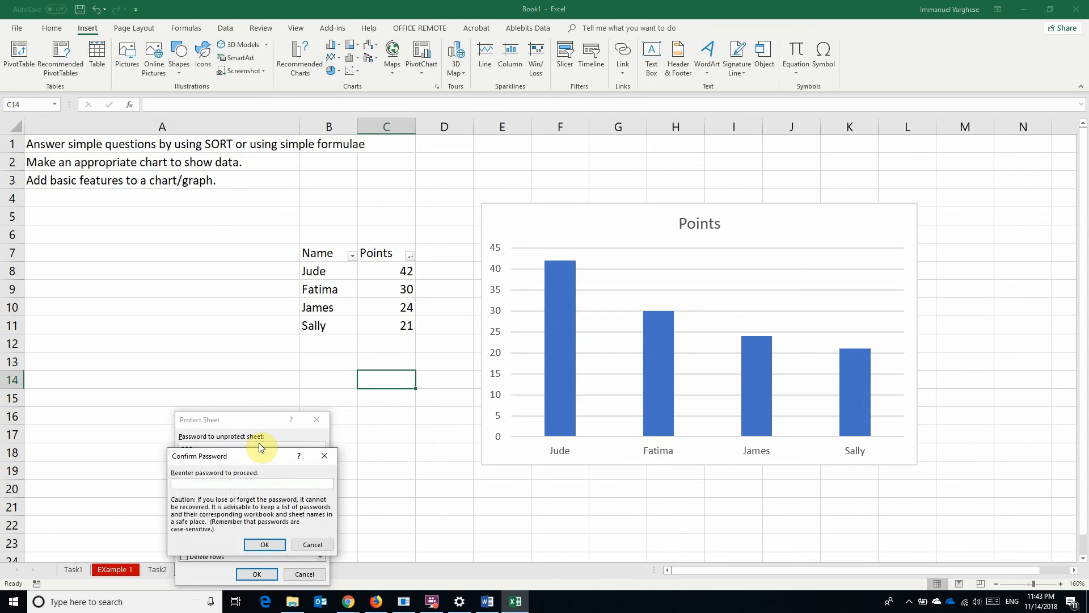
text(123)
key(Return)
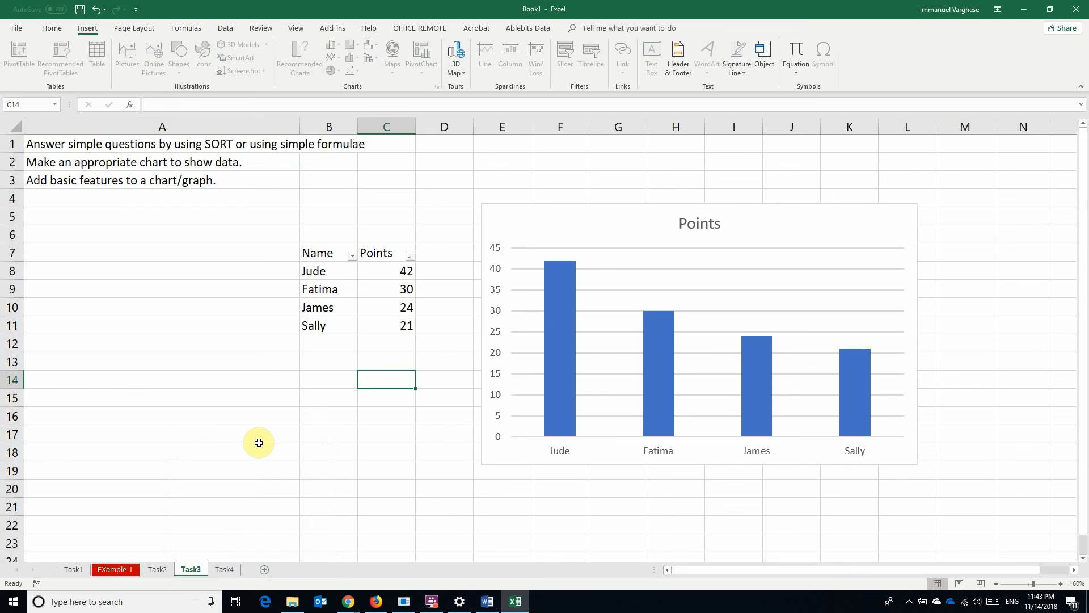
Try editing Points cell C10 and dismiss the protected-sheet warning
click(378, 306)
double_click(378, 305)
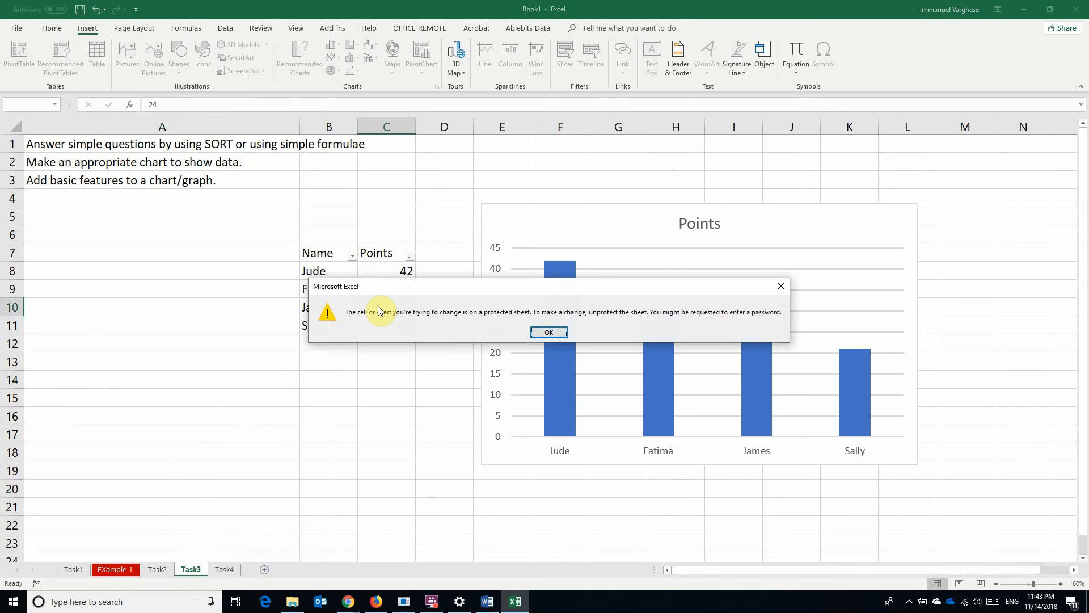
key(Return)
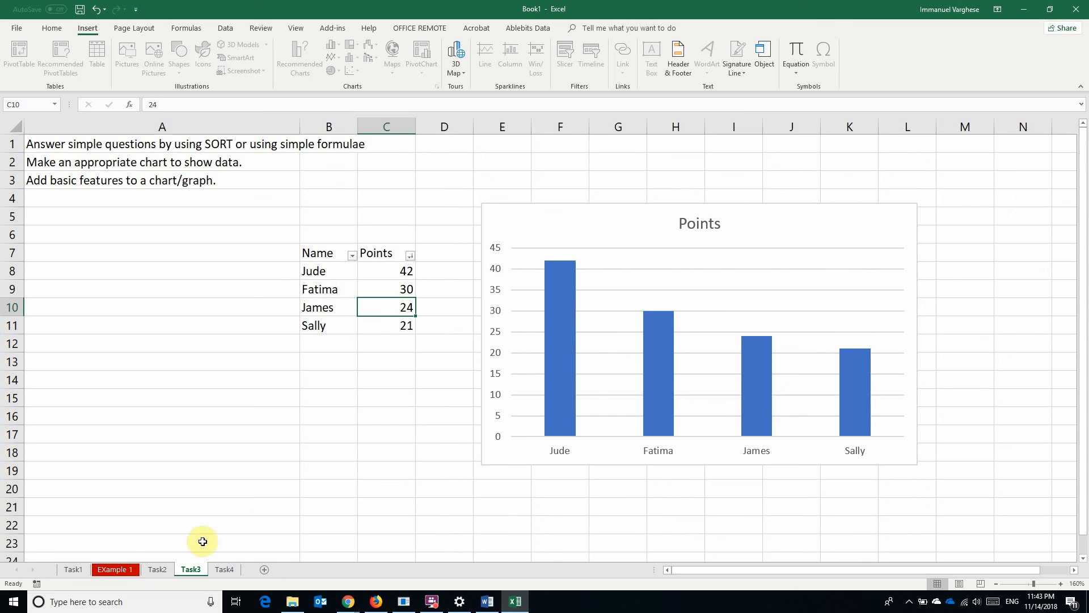
Unprotect the Task3 sheet by confirming its password
right_click(191, 569)
click(232, 503)
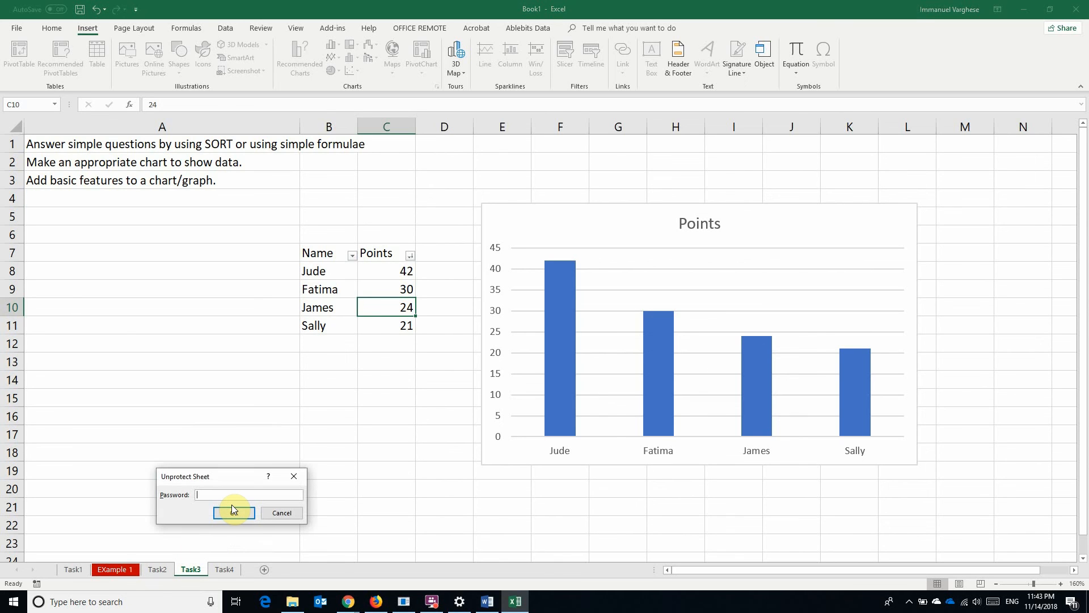
click(232, 505)
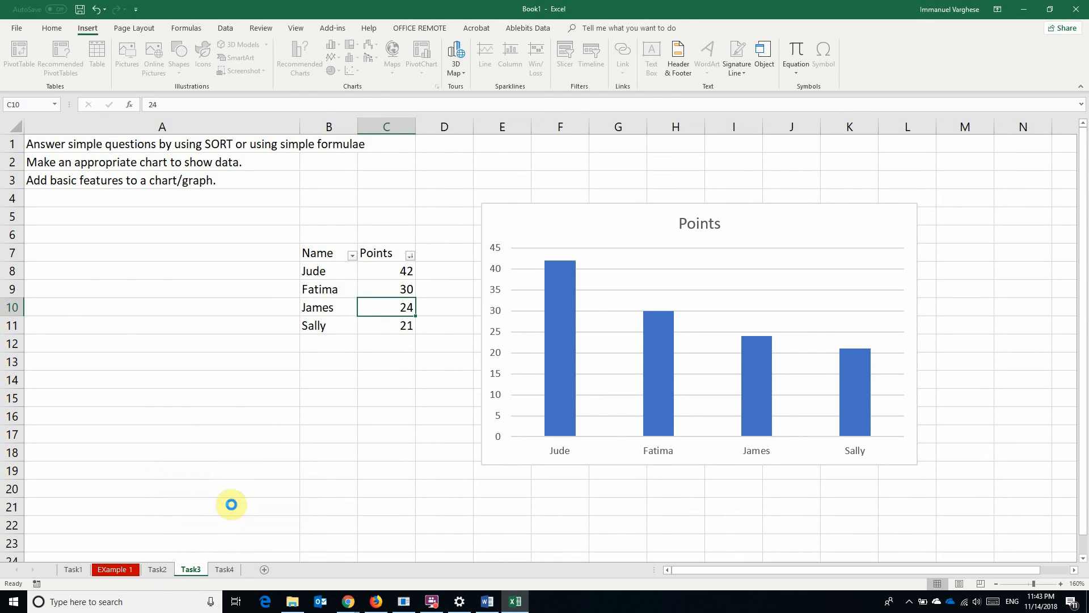
Type test text 'ghjg' in A18, then delete it
click(251, 447)
text(ghjg)
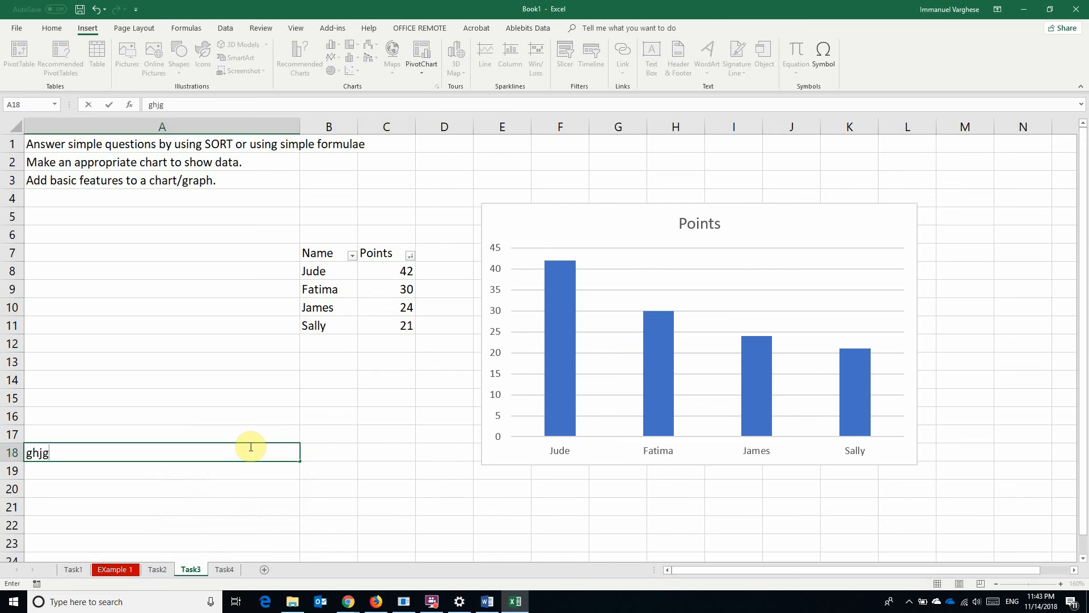
click(287, 493)
click(251, 452)
key(Delete)
click(257, 421)
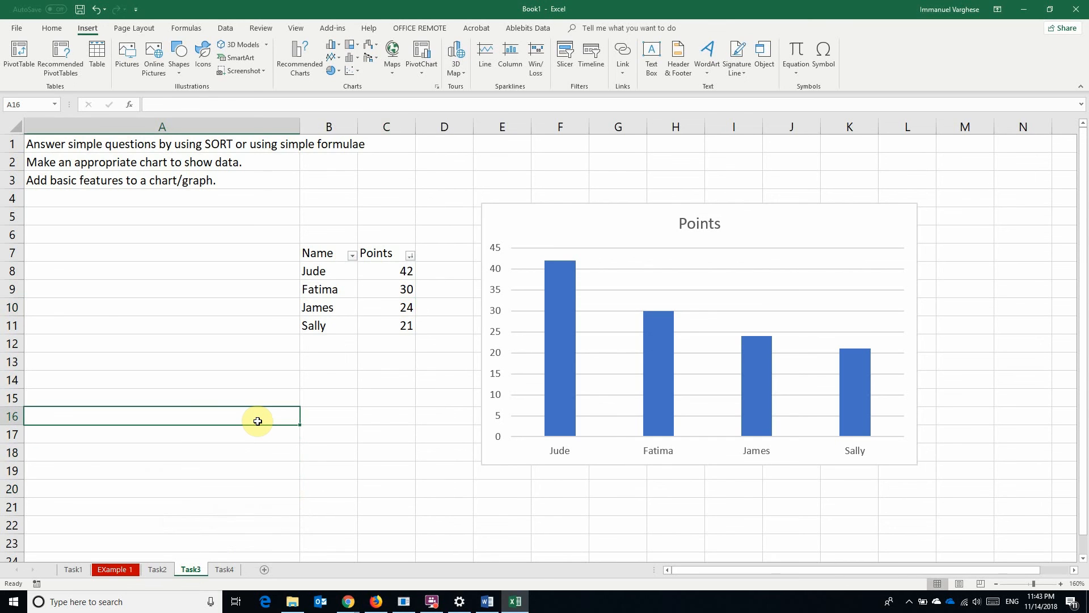